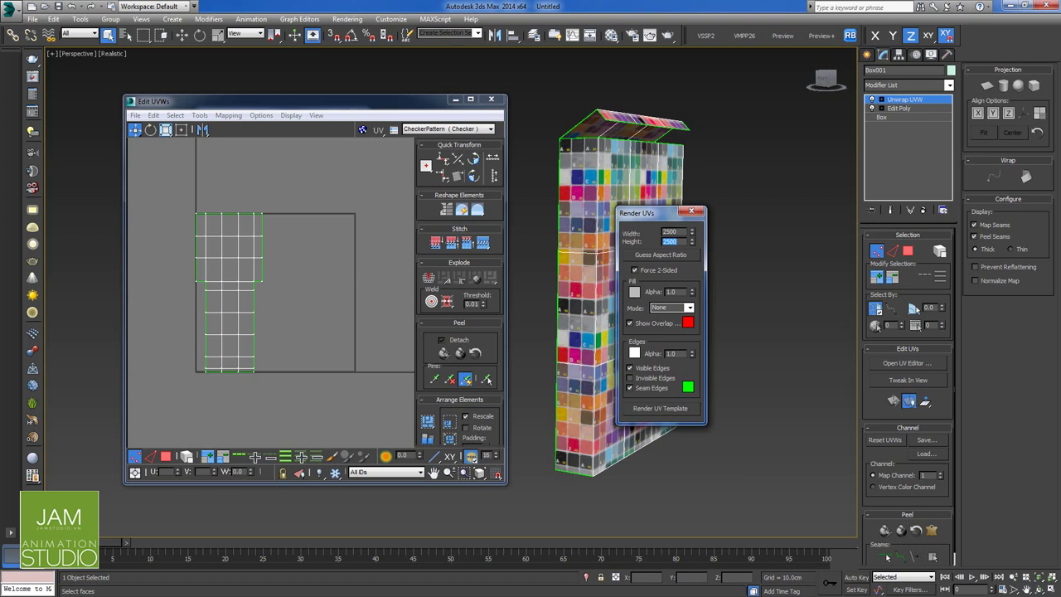
Render the UV template of the unwrapped box and inspect its edge lines in the rendered map at close range.
left_click(661, 408)
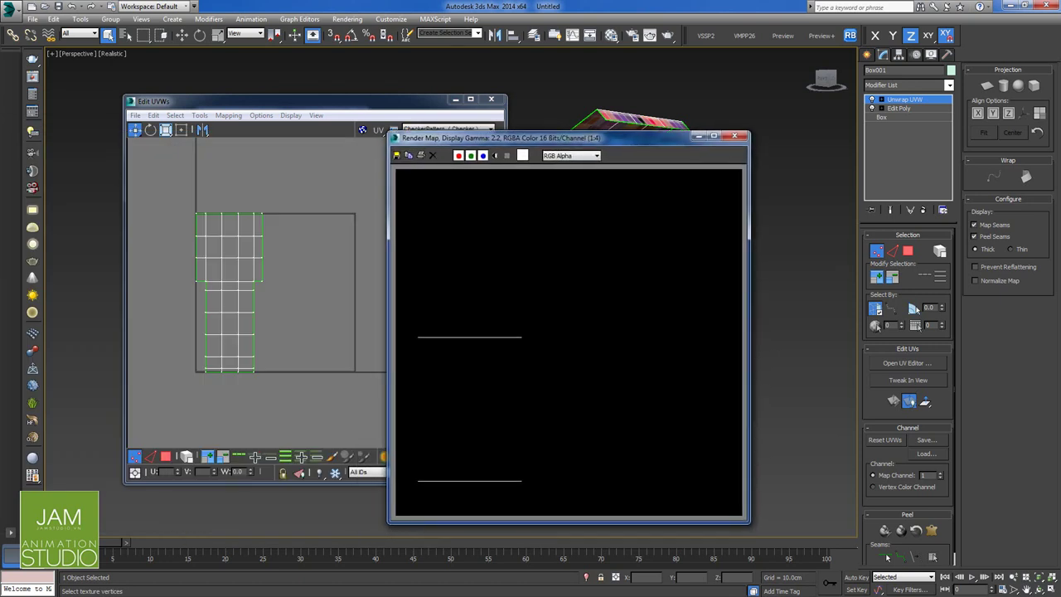
left_click_drag(569, 137, 381, 111)
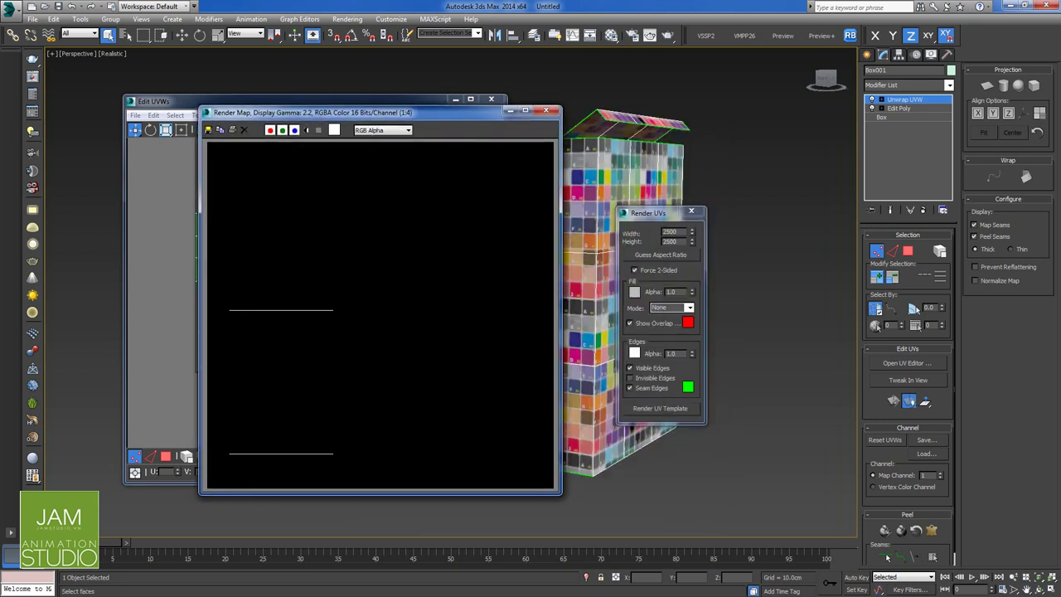
scroll(336, 314, "up", 1)
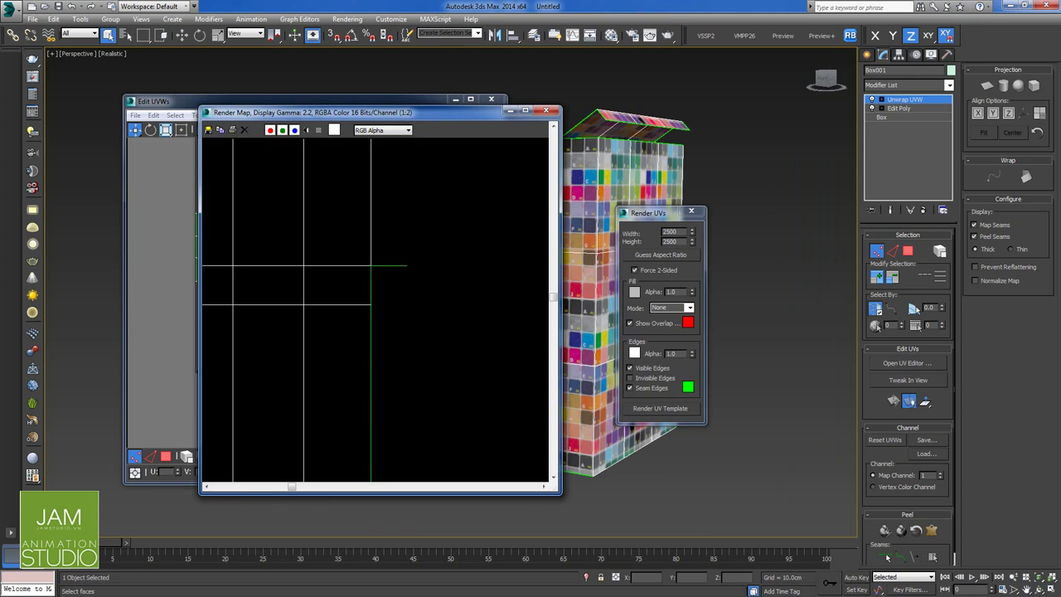
middle_click_drag(316, 274, 364, 329)
scroll(364, 329, "up", 1)
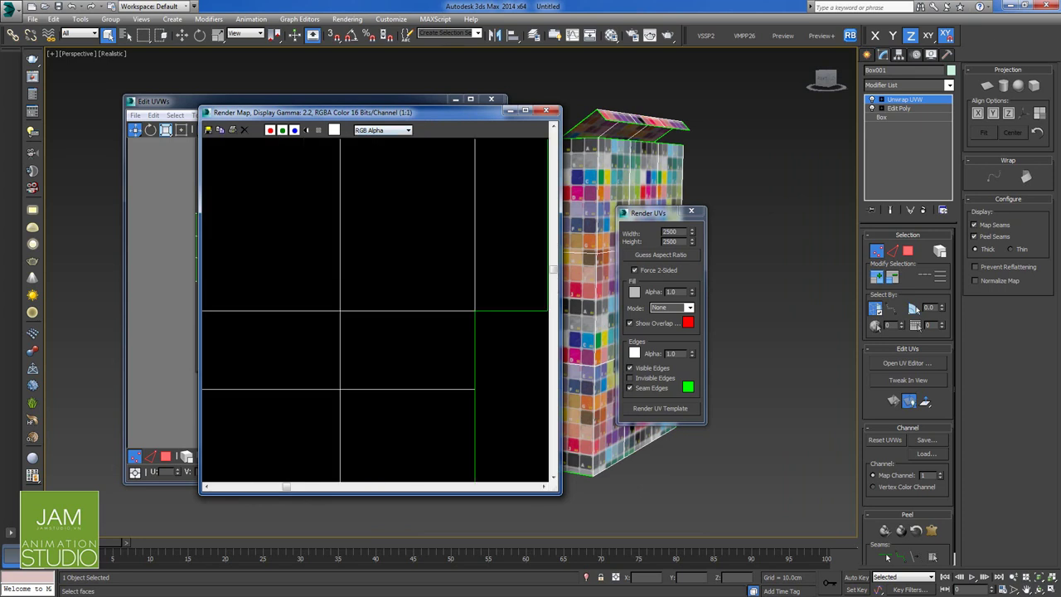
scroll(380, 311, "down", 2)
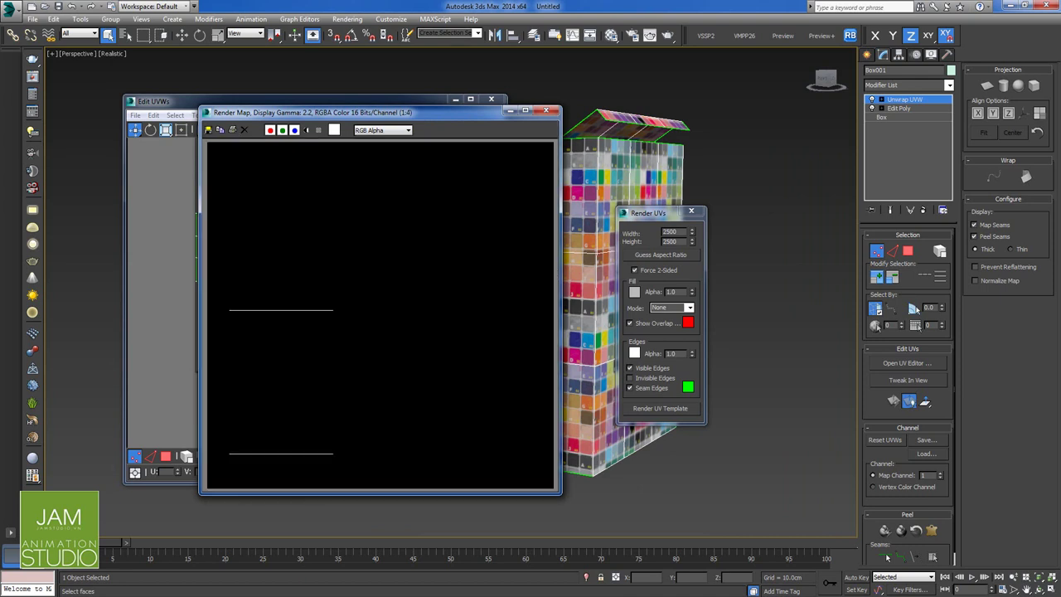
scroll(300, 318, "up", 2)
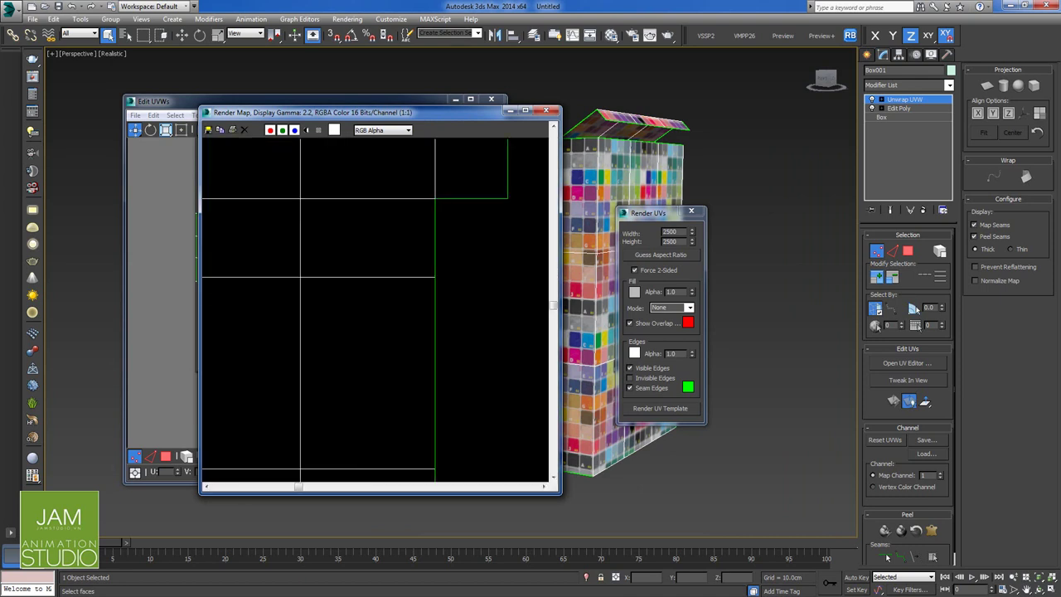
middle_click_drag(299, 248, 325, 469)
middle_click_drag(373, 166, 288, 474)
scroll(376, 310, "down", 3)
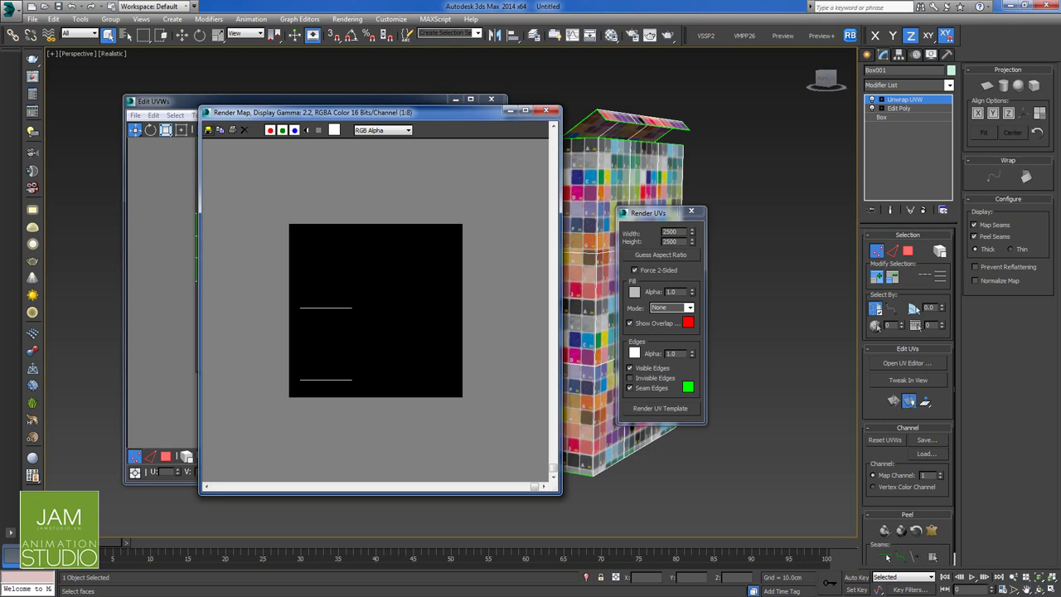
Save the rendered map to the Desktop as a Targa image named UV Salompass with the default image settings, and close the render windows.
left_click(209, 130)
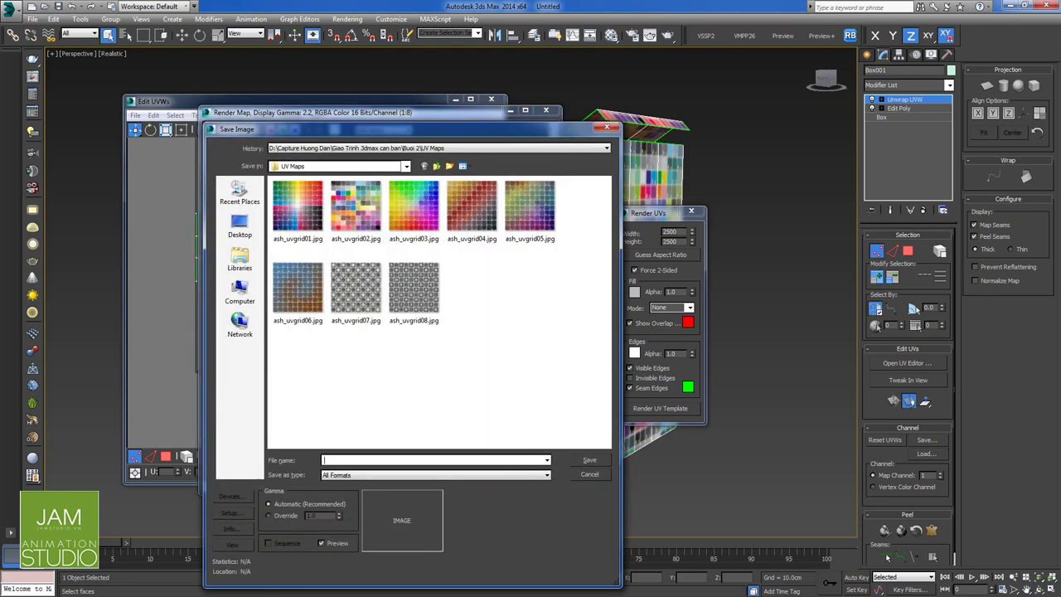
left_click(437, 166)
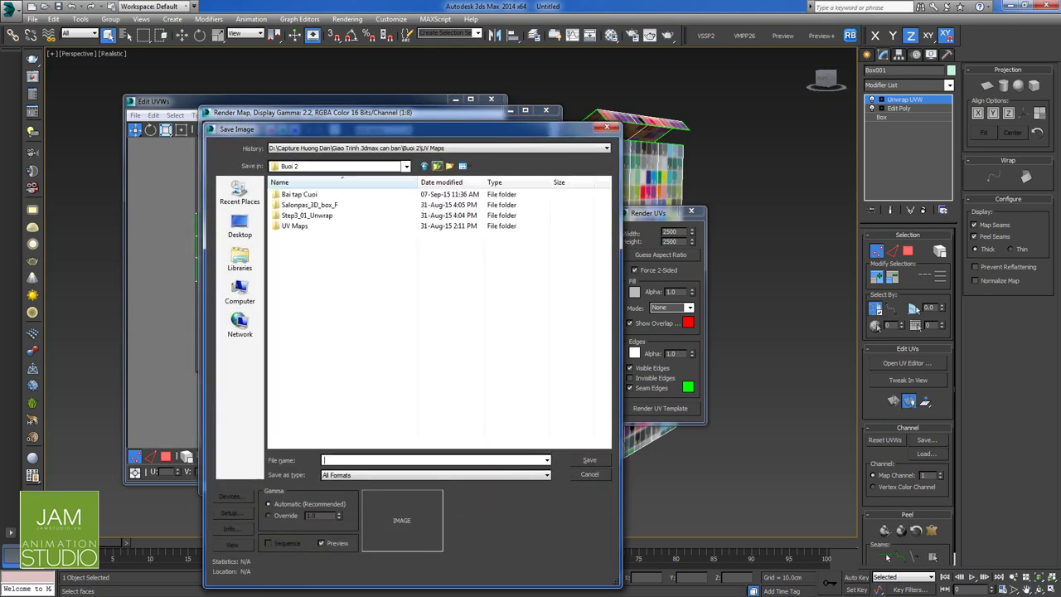
double_click(415, 226)
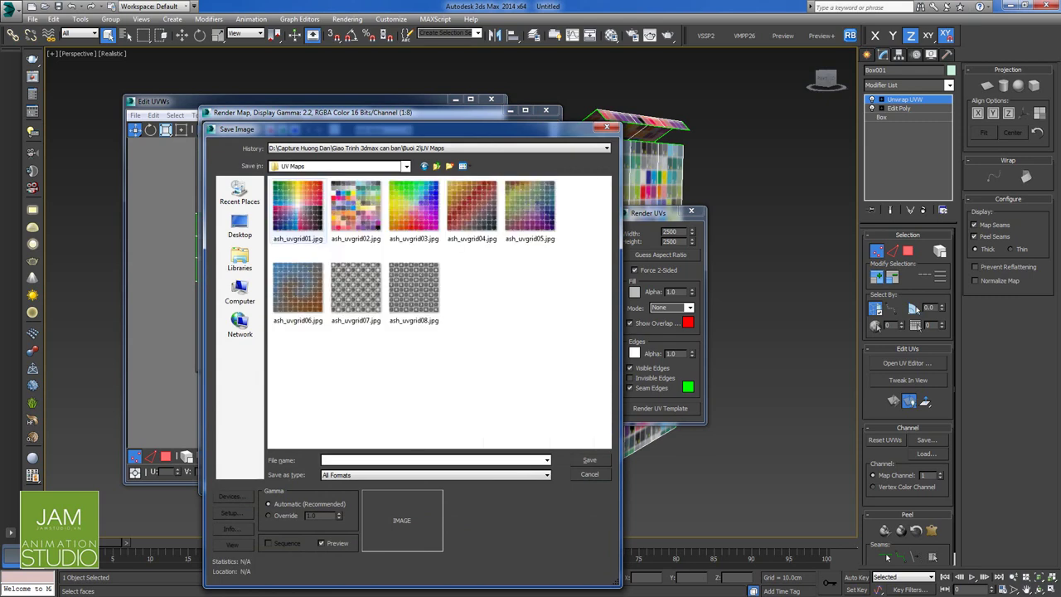
left_click(437, 166)
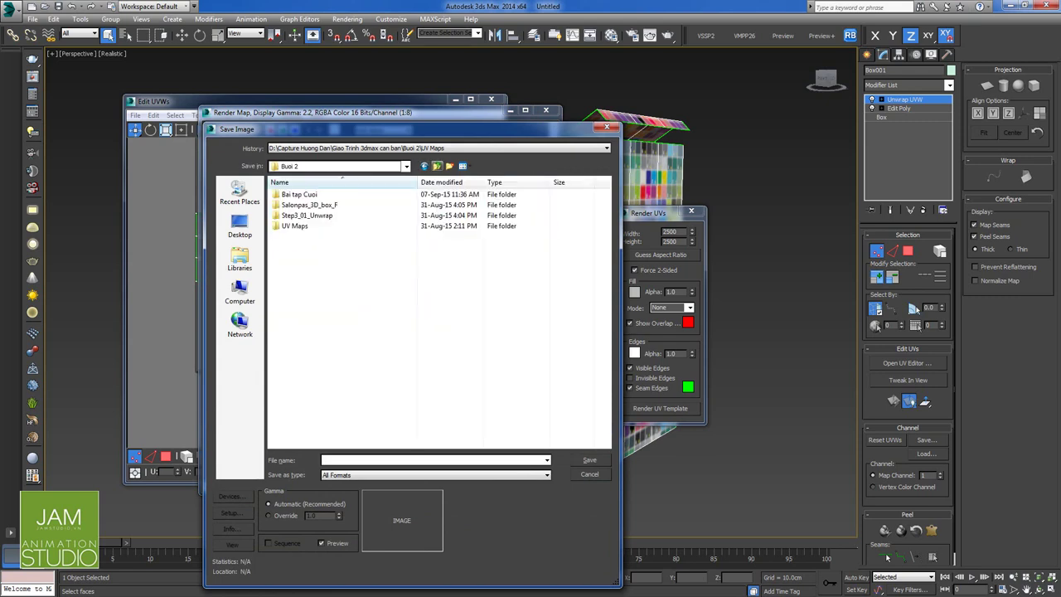
left_click(239, 226)
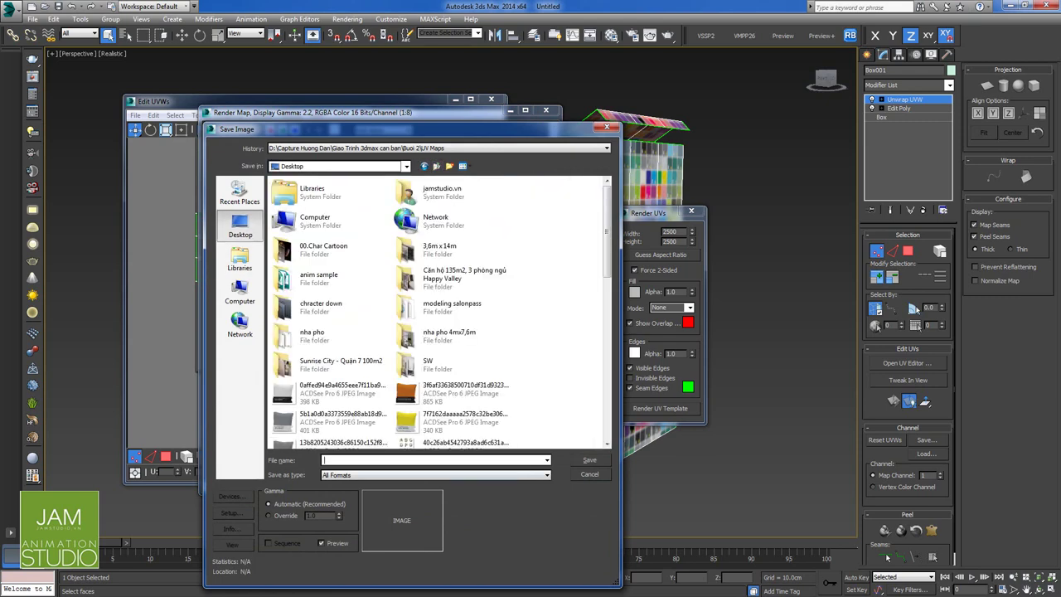
type("UV Salompass")
left_click(434, 476)
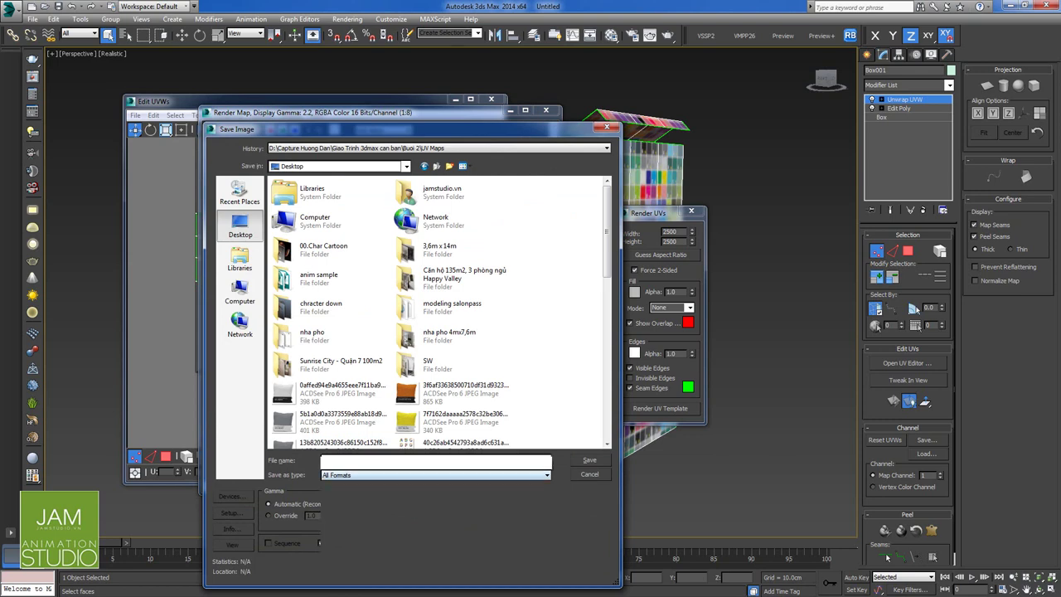
left_click(375, 437)
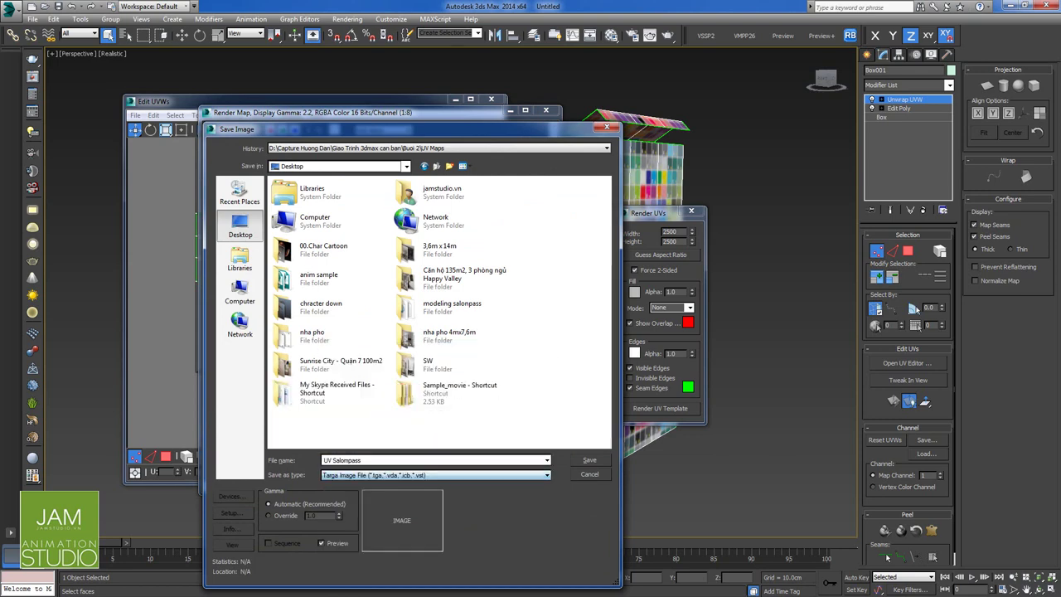
left_click(590, 460)
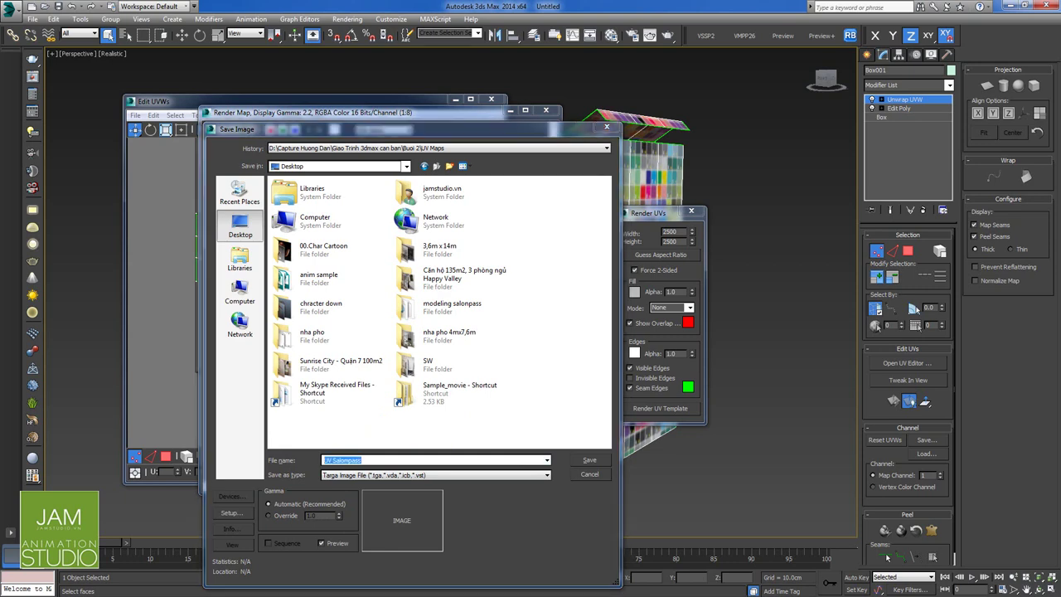
key("Return")
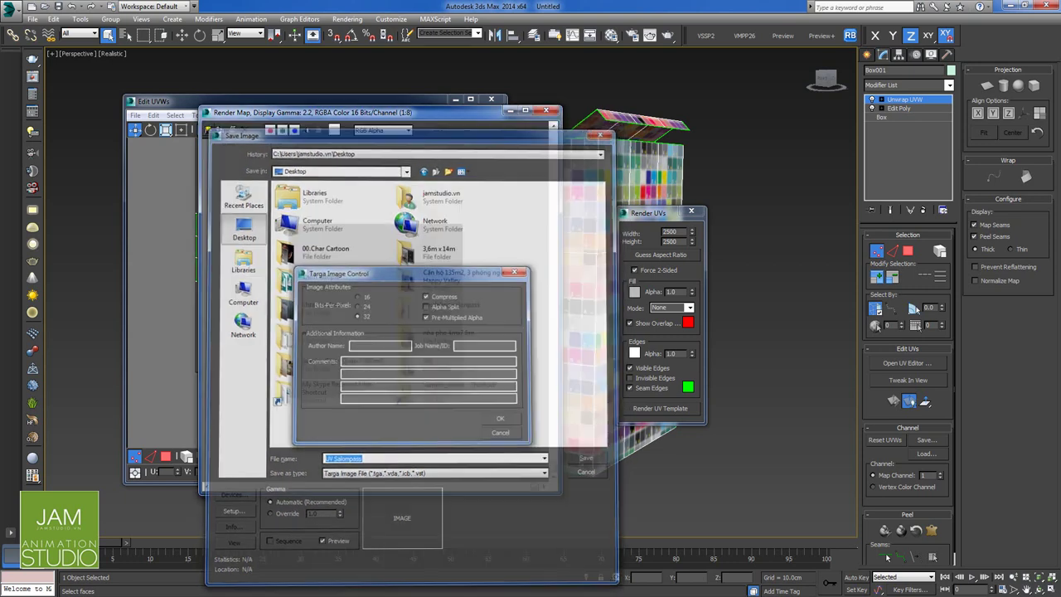
left_click(546, 111)
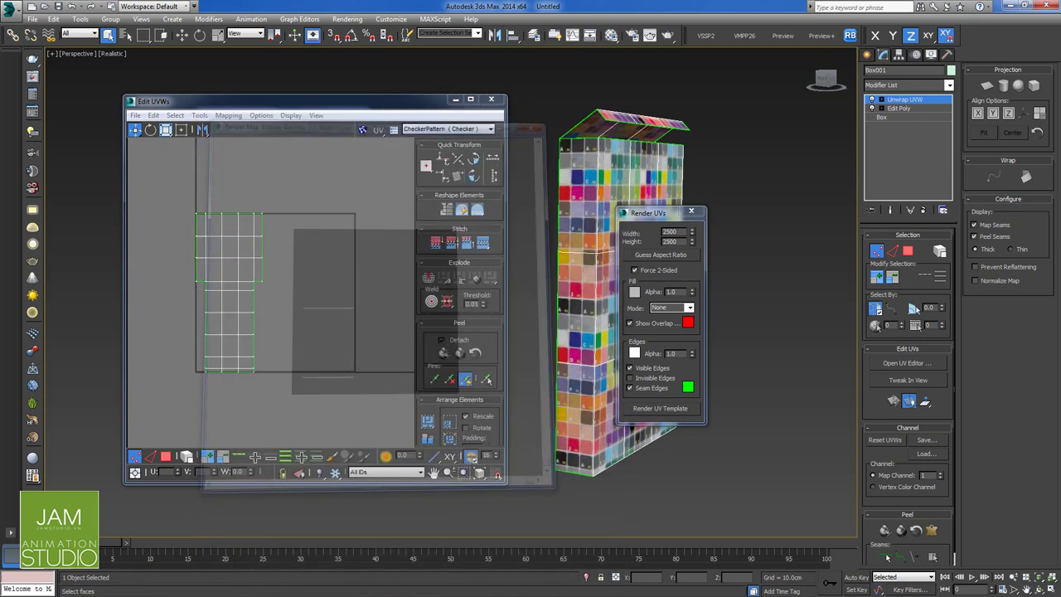
left_click(692, 212)
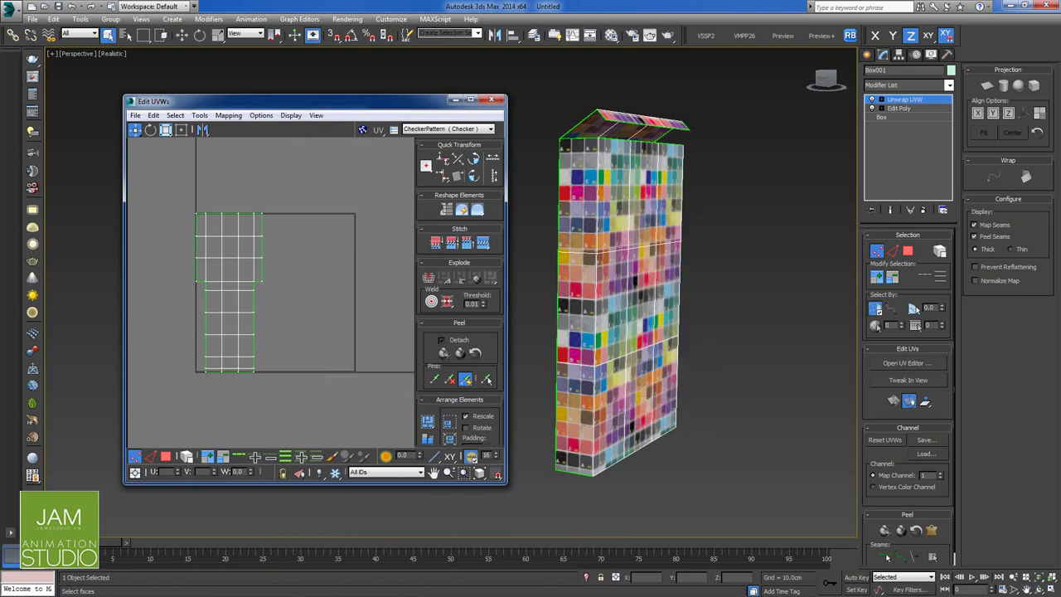
Switch to Photoshop and open UV Salompass.tga from the Desktop in an enlarged floating document window.
key("alt+Tab")
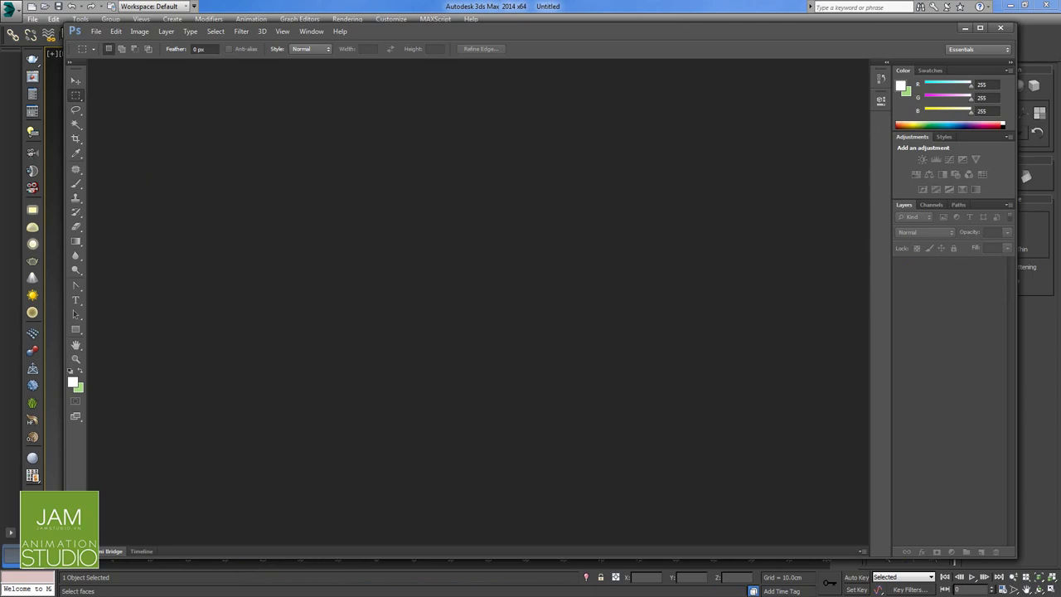
key("ctrl+o")
left_click(412, 204)
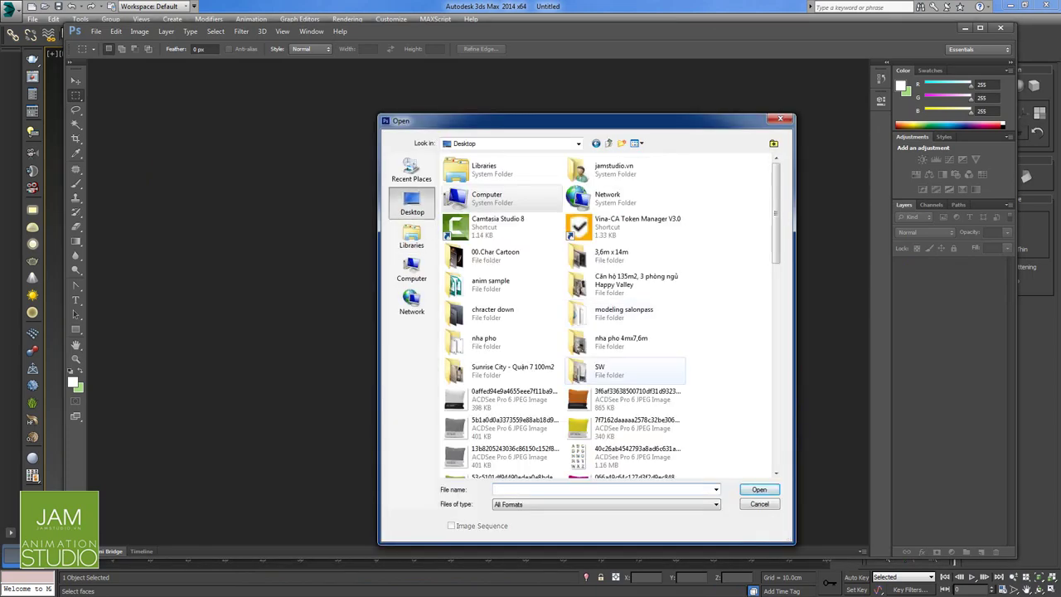
left_click(669, 371)
scroll(668, 340, "down", 3)
scroll(669, 340, "up", 1)
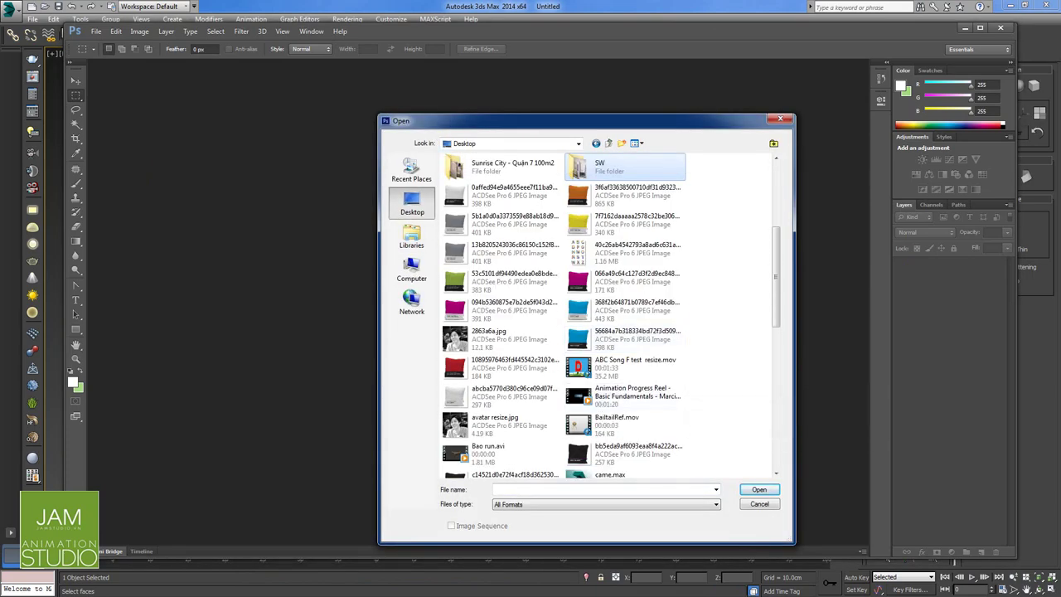
key("u")
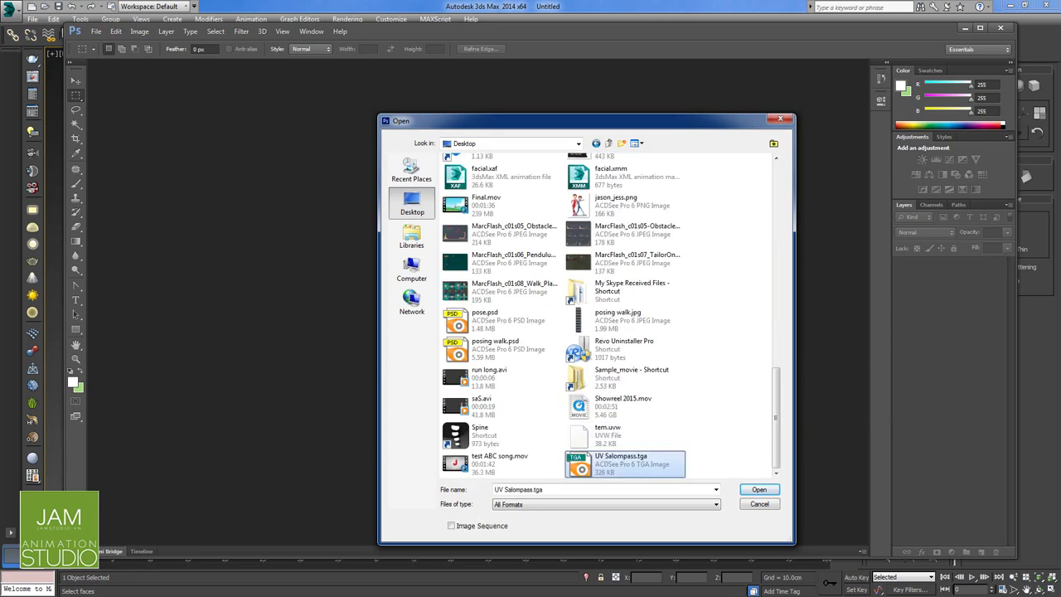
key("Return")
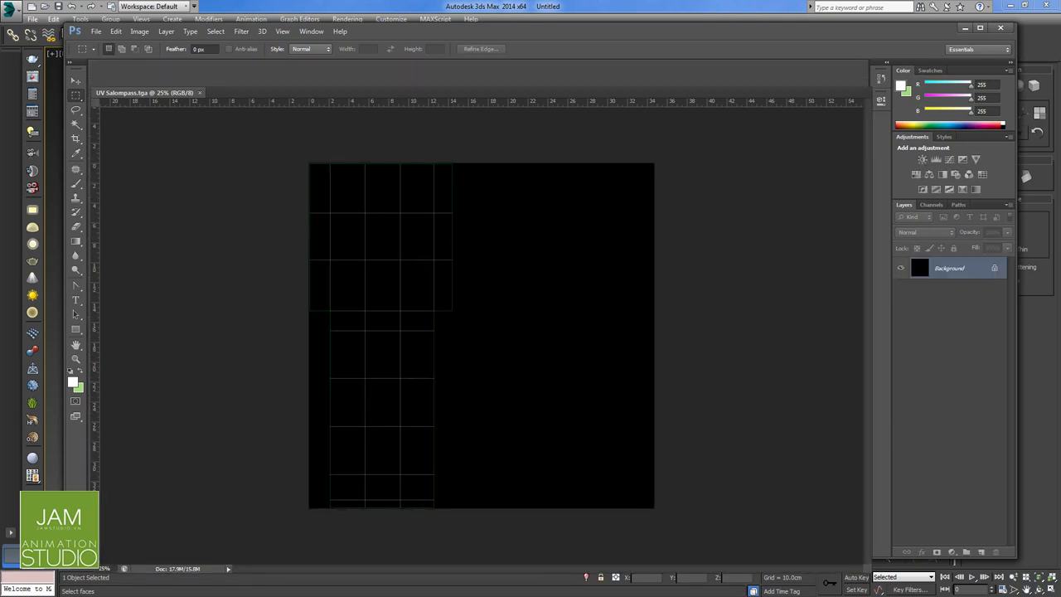
left_click_drag(145, 66, 146, 92)
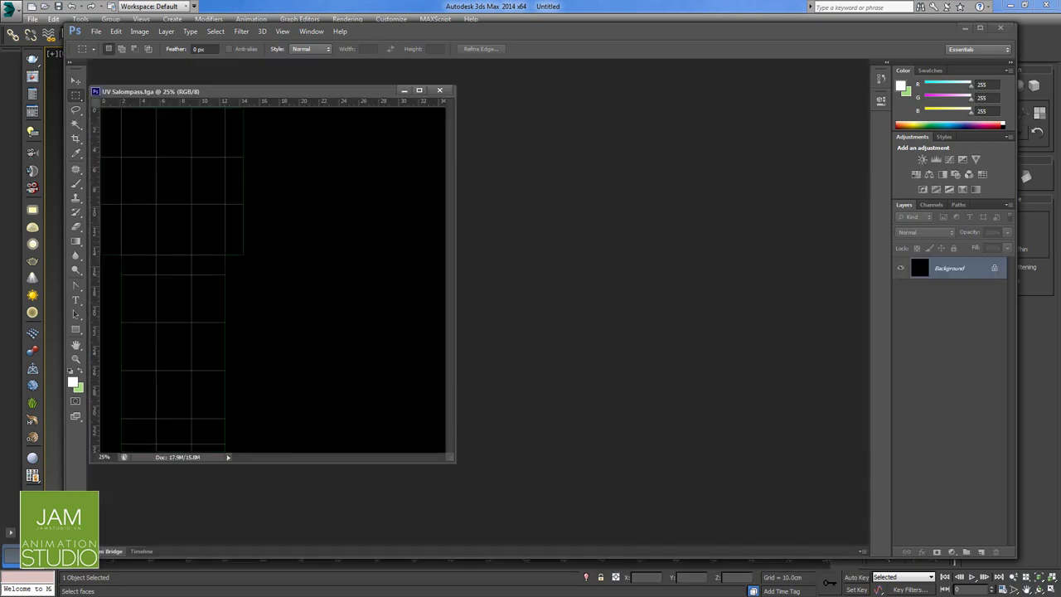
left_click_drag(454, 462, 458, 537)
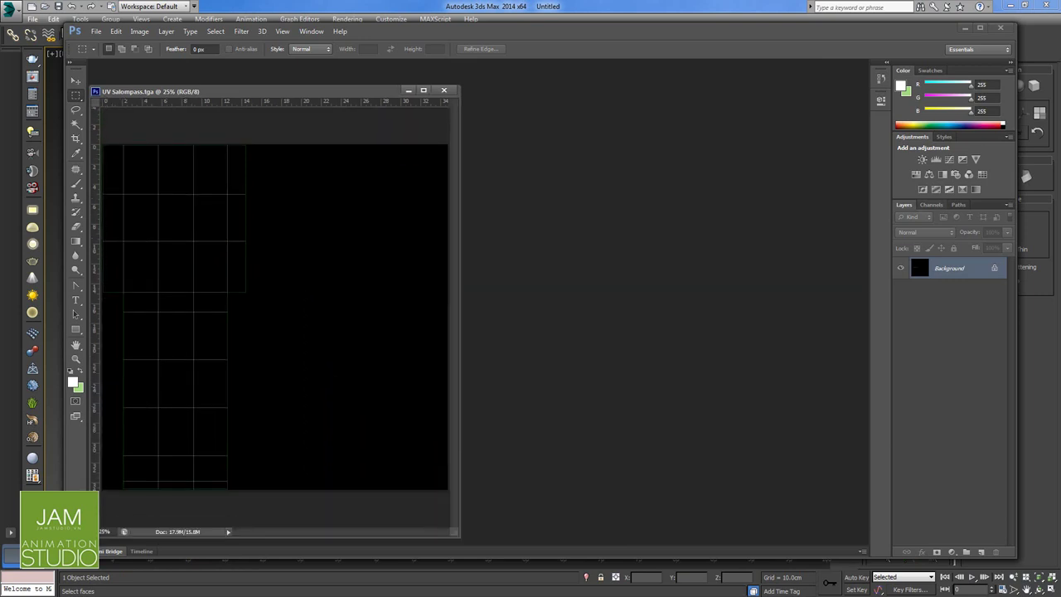
Load the Alpha 1 channel as a selection of the UV wireframe and check the selected lines up close.
left_click(932, 205)
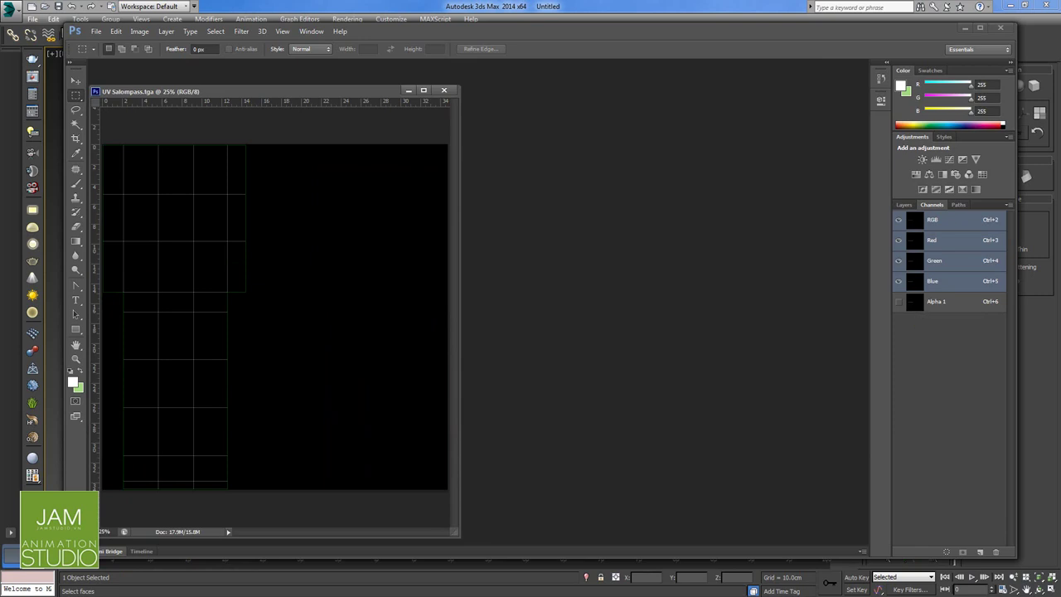
left_click(916, 303, "ctrl")
scroll(198, 251, "up", 7, "alt")
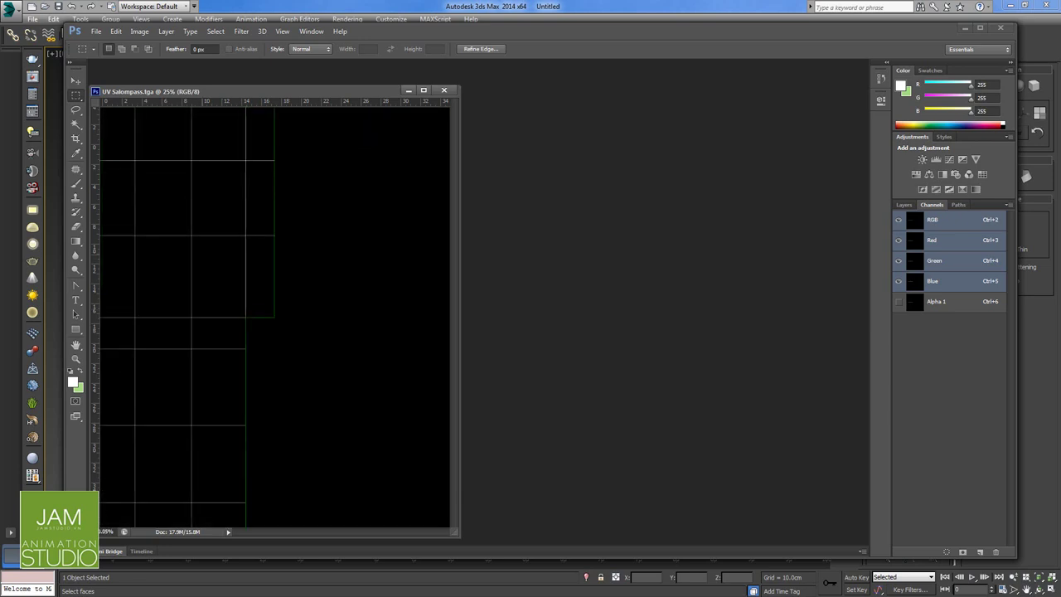
scroll(383, 349, "down", 9, "alt")
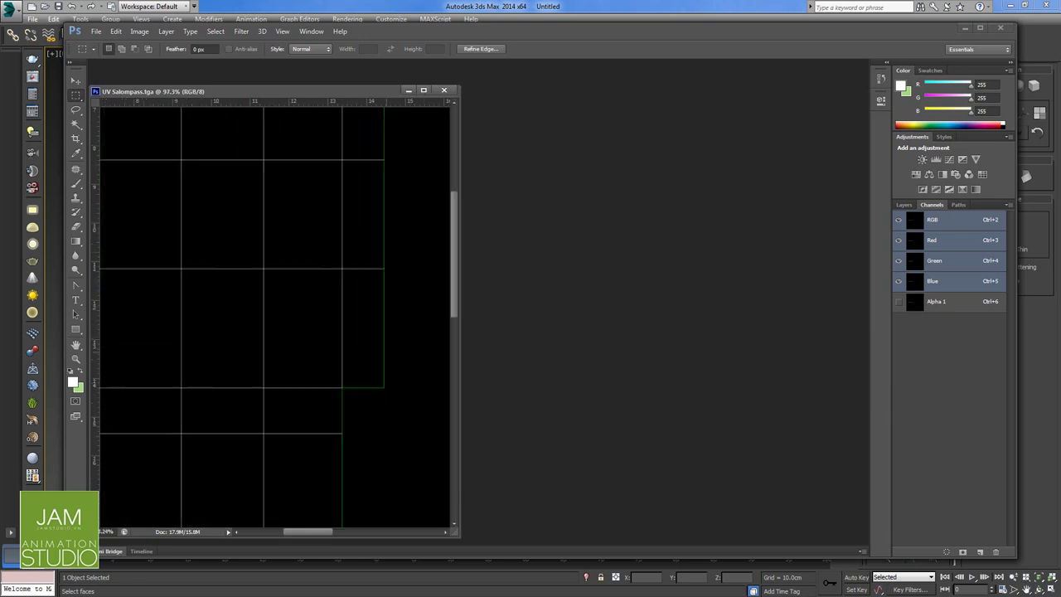
scroll(232, 282, "up", 8, "alt")
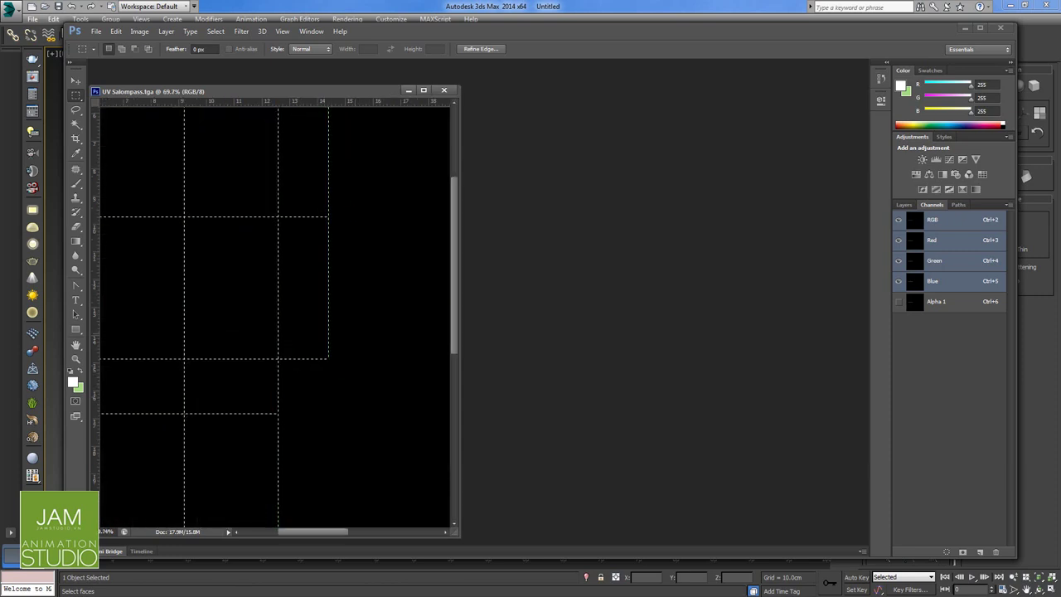
scroll(236, 284, "down", 8, "alt")
scroll(235, 284, "up", 1, "alt")
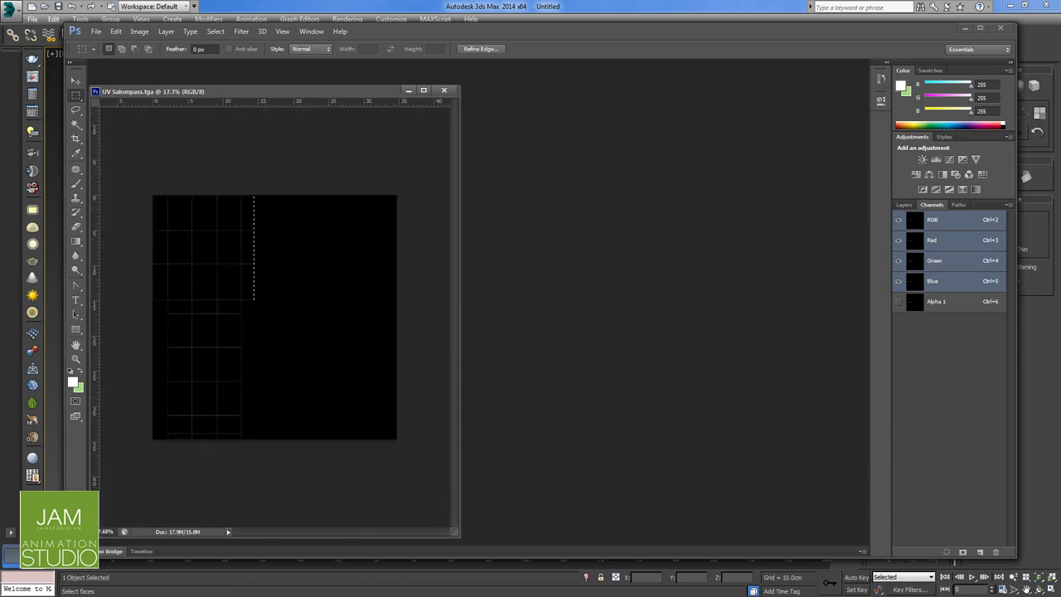
Add a new layer above the Background and set the foreground colour to pure red (255, 0, 0).
left_click(904, 204)
left_click(982, 552)
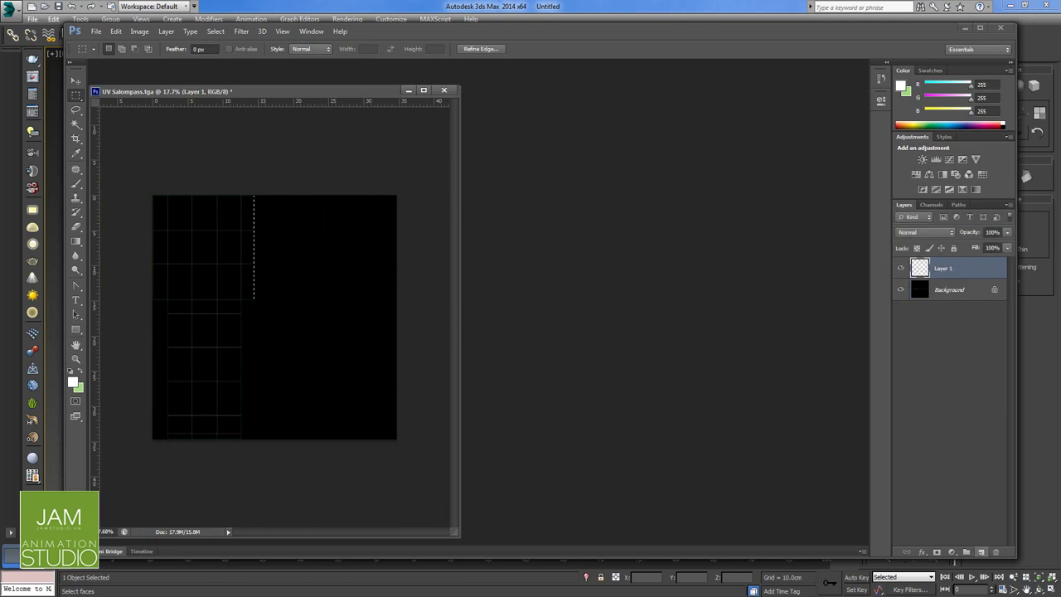
left_click(73, 382)
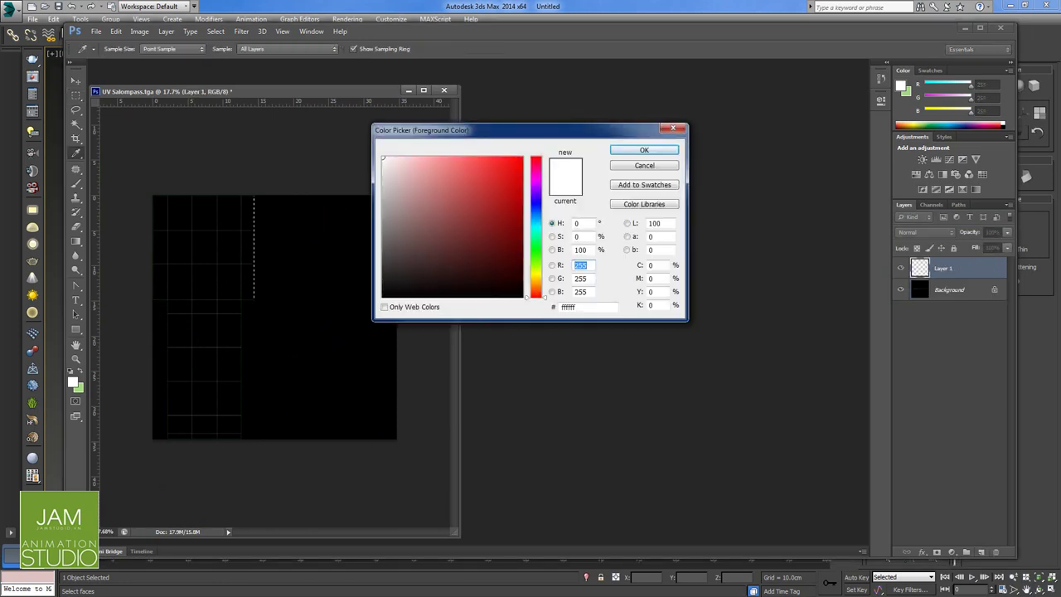
left_click(523, 157)
left_click(645, 150)
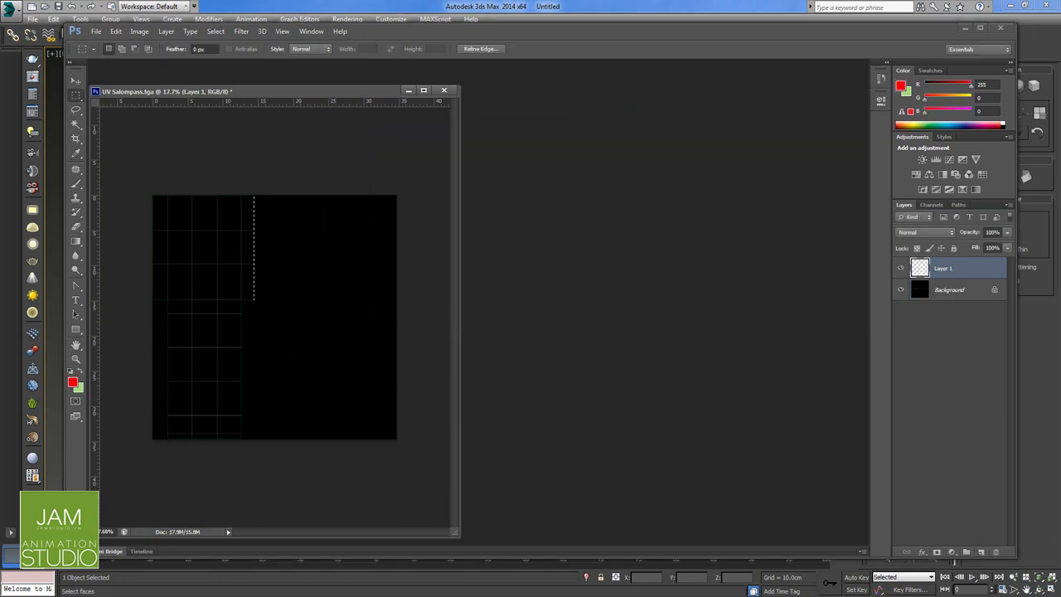
Fill the wireframe selection on the new layer with the foreground colour, deselect it, and hide the Background layer.
key("alt")
key("alt")
key("ctrl+d")
key("v")
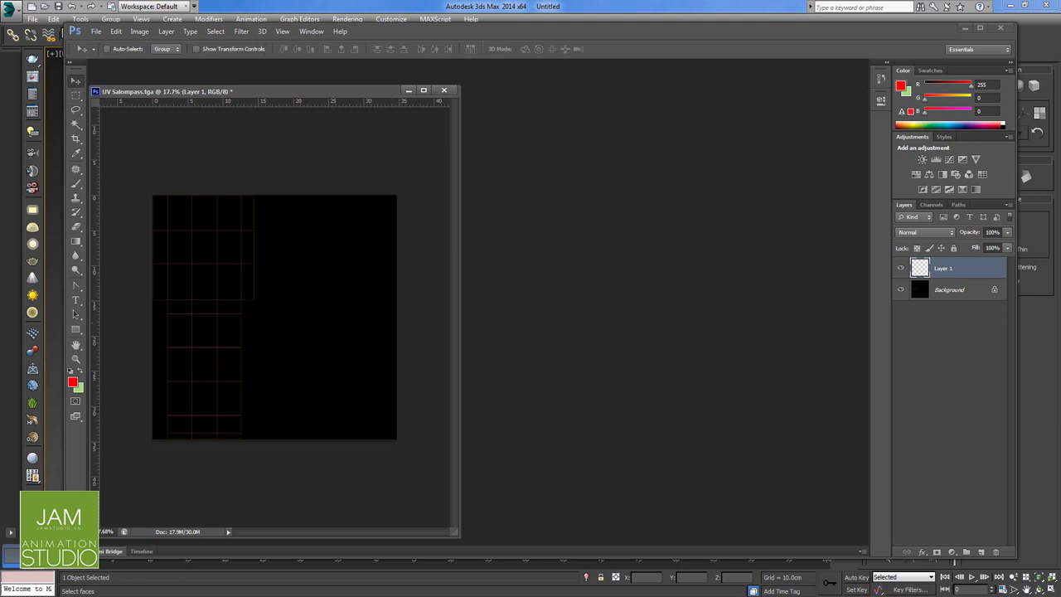
left_click(901, 289)
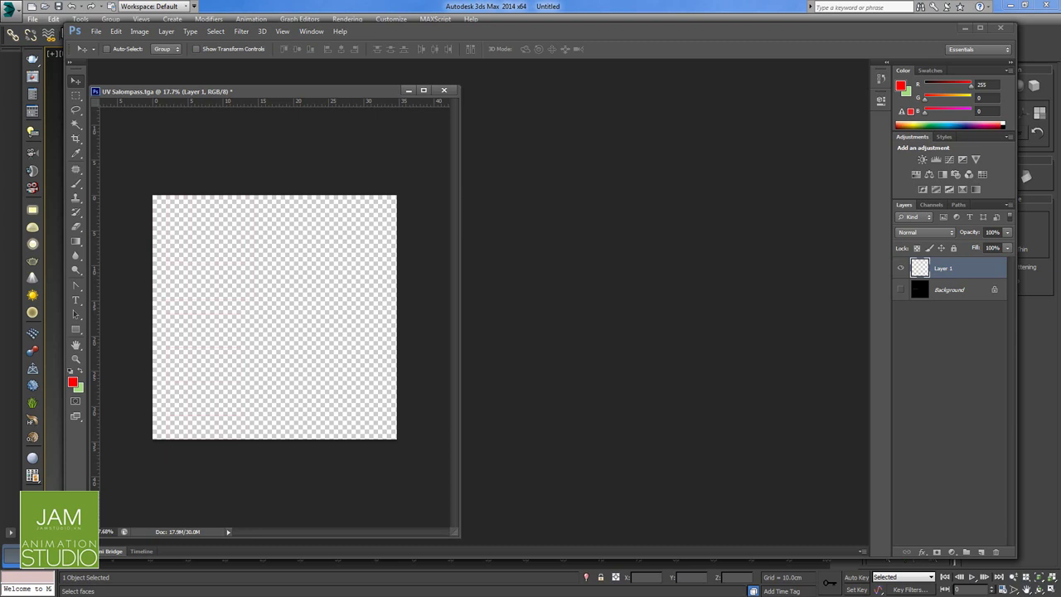
Show the Background layer again and open Salonpas_3_Mieng_Di_Training.psd in a floating window alongside the UV document.
left_click(901, 289)
scroll(195, 290, "up", 3, "alt")
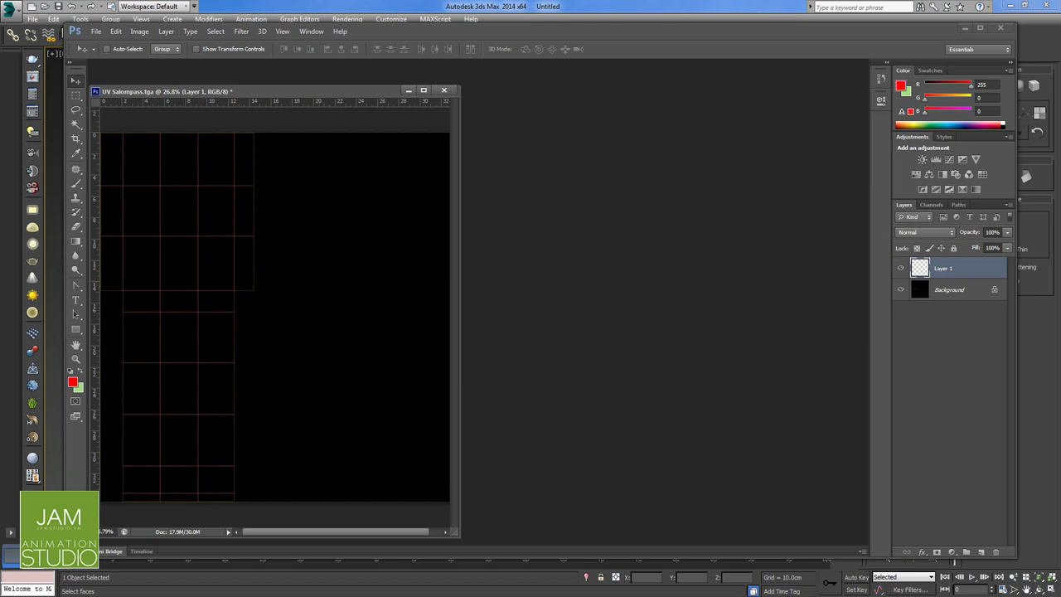
left_click_drag(620, 243, 743, 241)
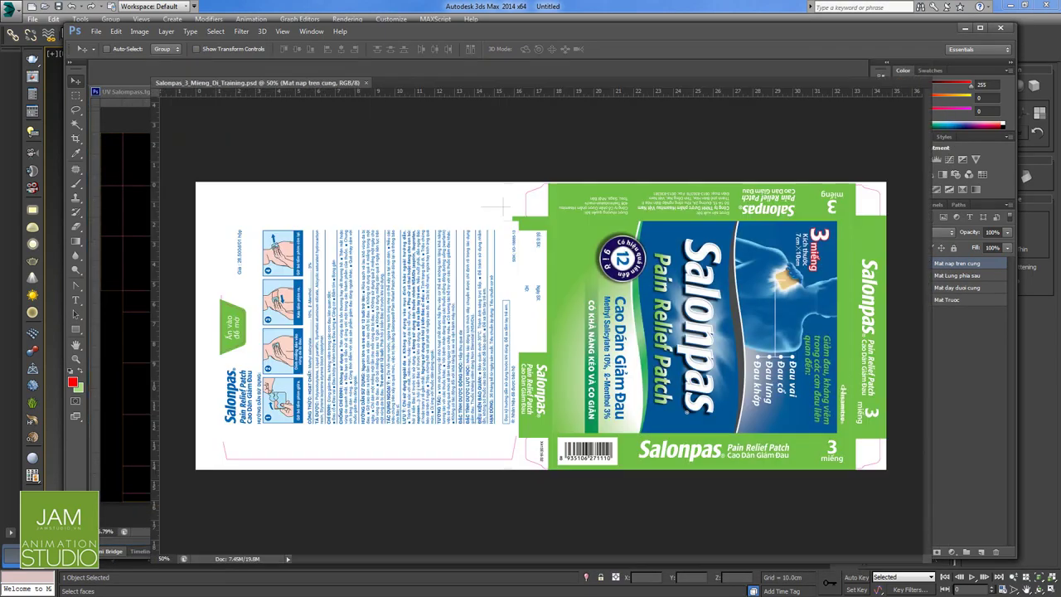
left_click_drag(248, 83, 247, 82)
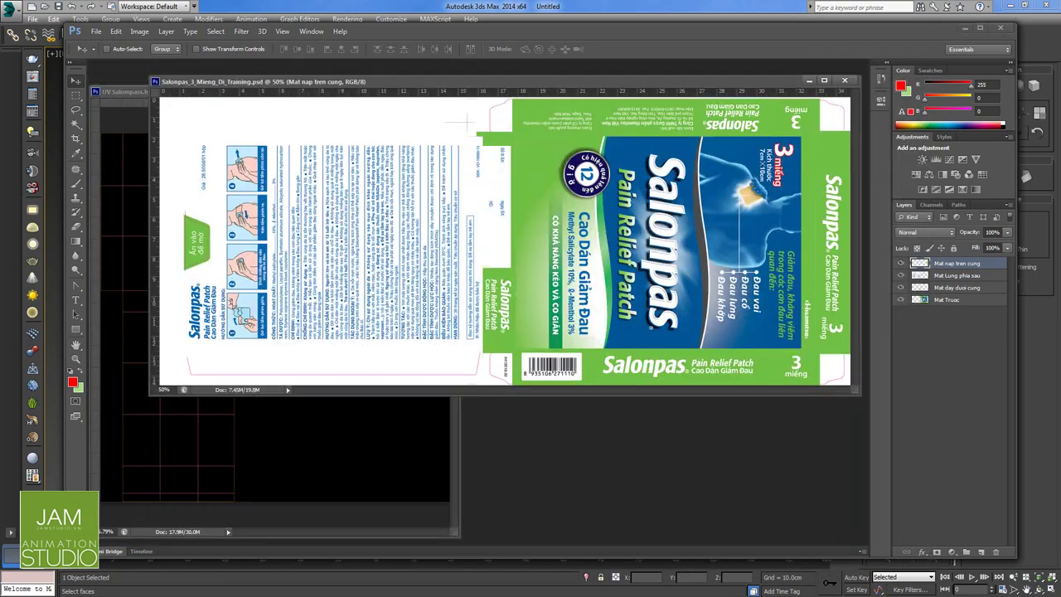
left_click(124, 92)
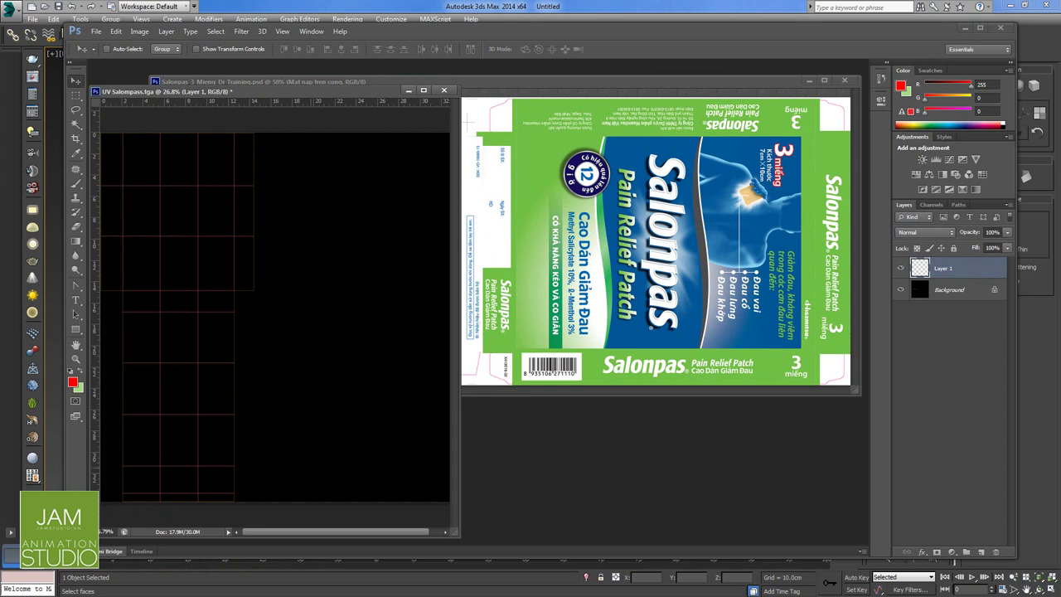
scroll(276, 317, "down", 3, "alt")
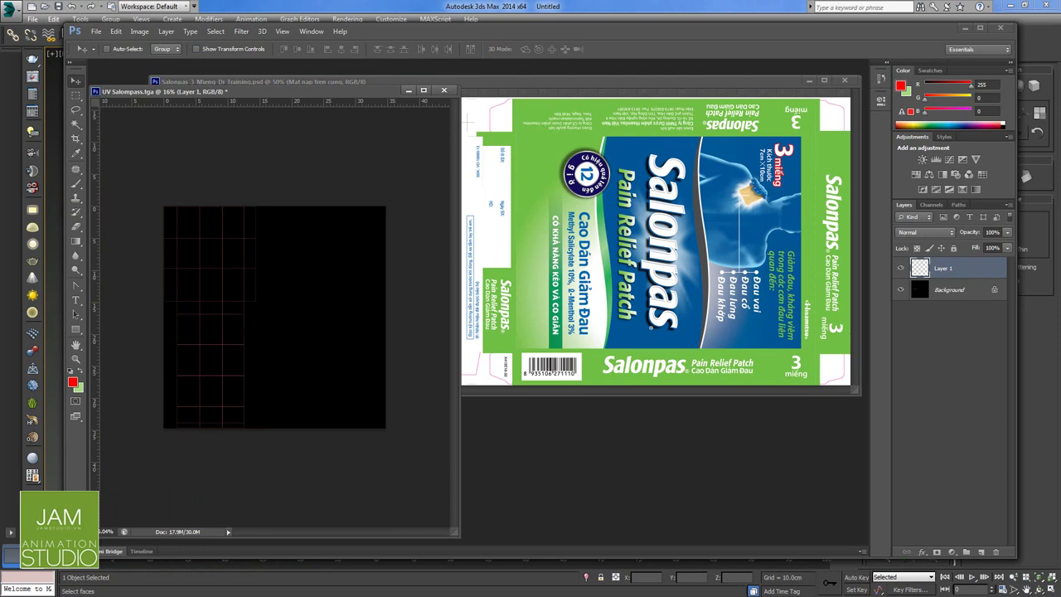
Examine the reference image UV vi tri .jpg in Windows Photo Viewer for which box face each UV area belongs to.
key("alt+Tab")
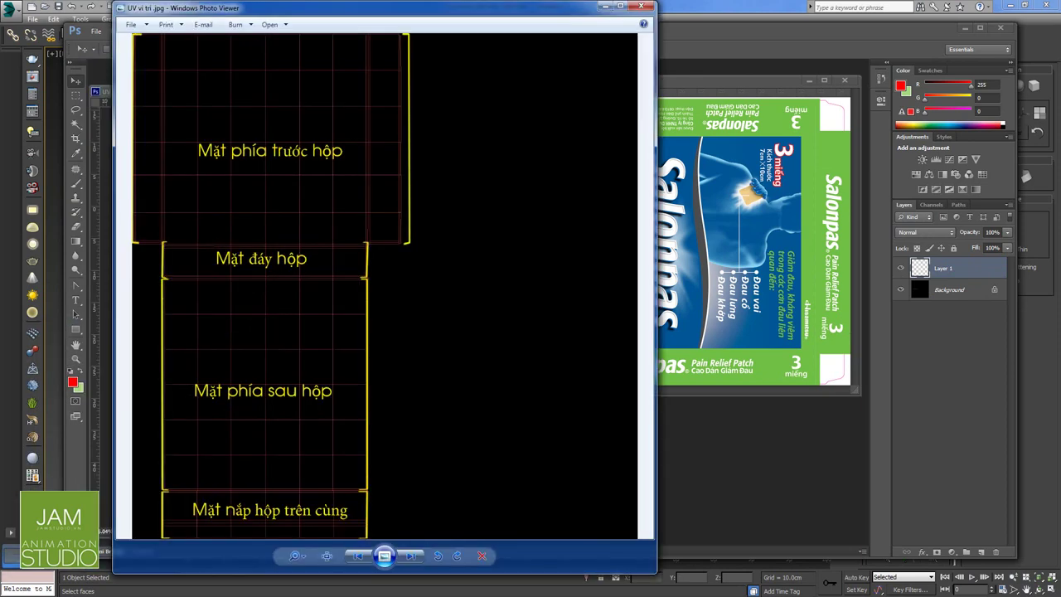
left_click_drag(357, 8, 646, 20)
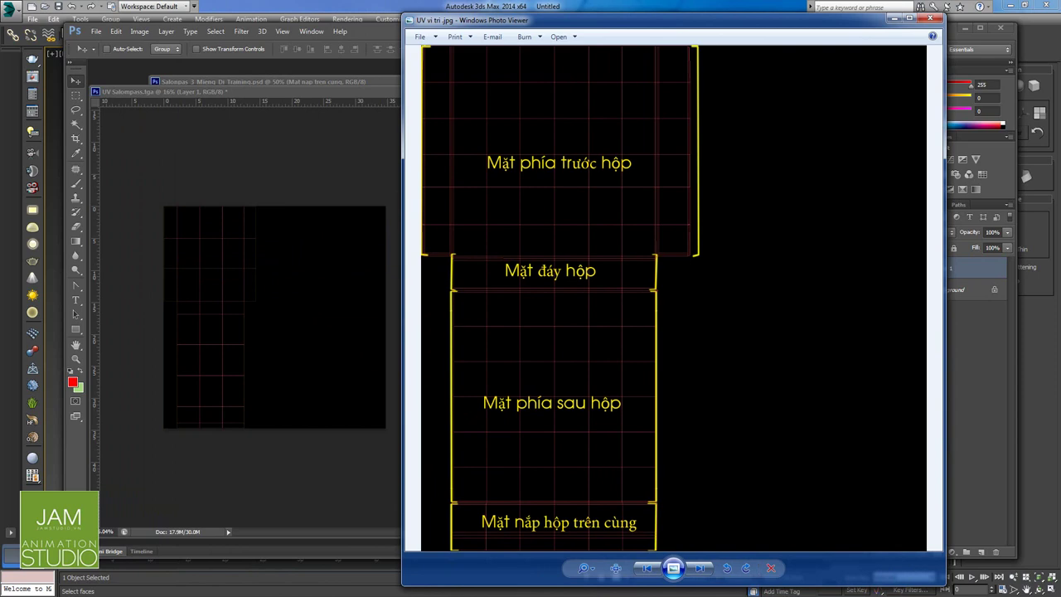
left_click(895, 19)
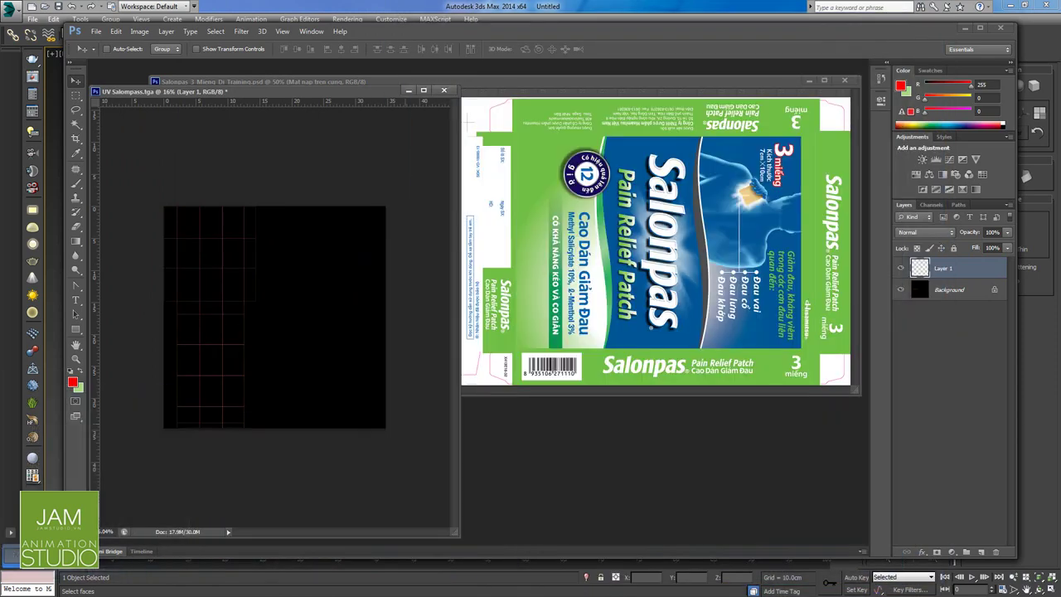
Copy the Mat nap tren cung layer into the UV document, rotate it 90° and place it near the lower end of the wireframe.
left_click(630, 81)
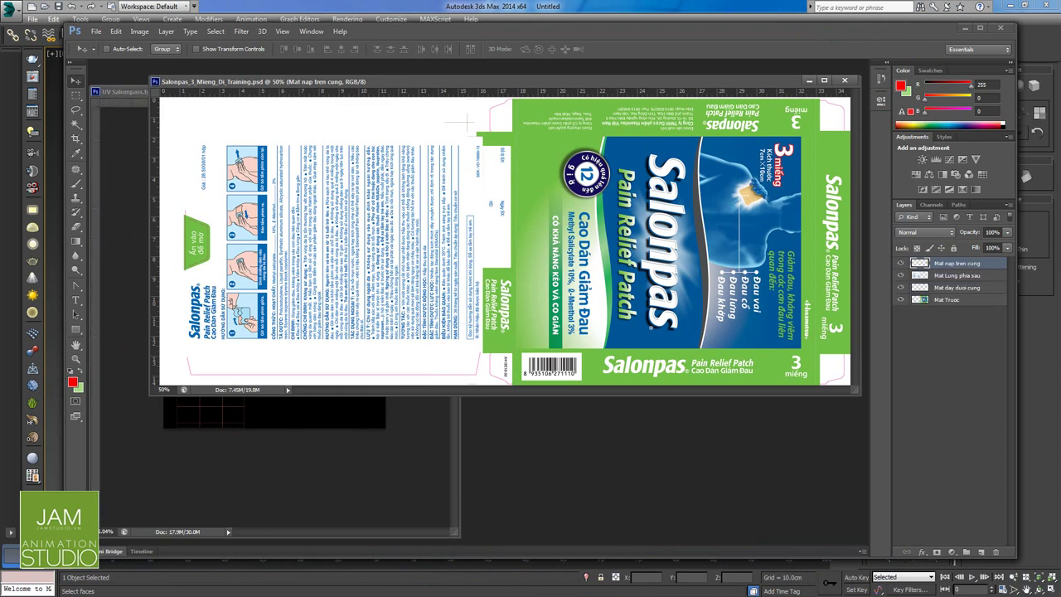
left_click(957, 287)
left_click(957, 263)
left_click_drag(958, 263, 347, 410)
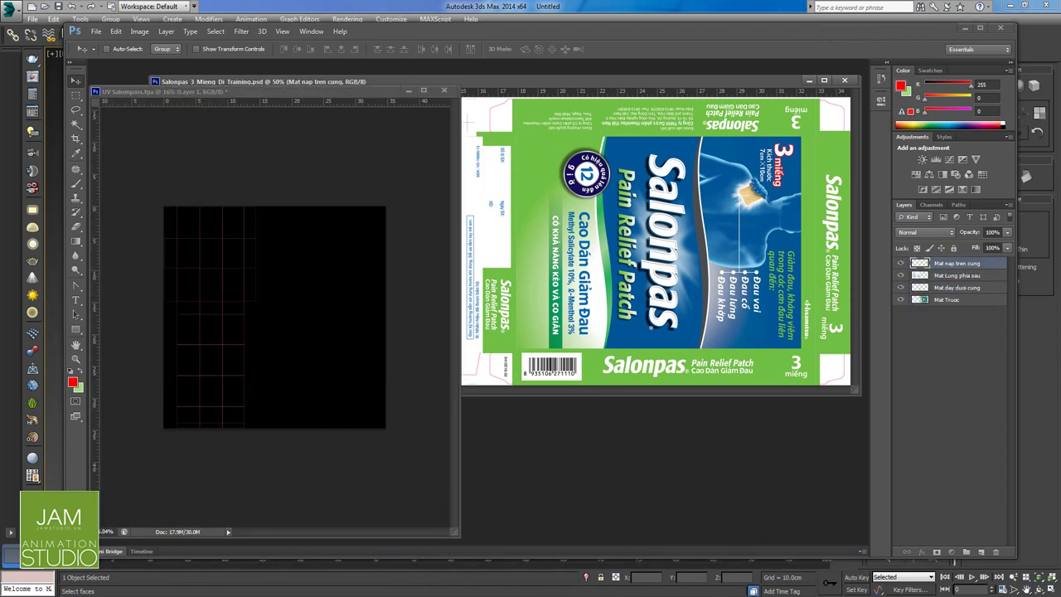
key("ctrl+t")
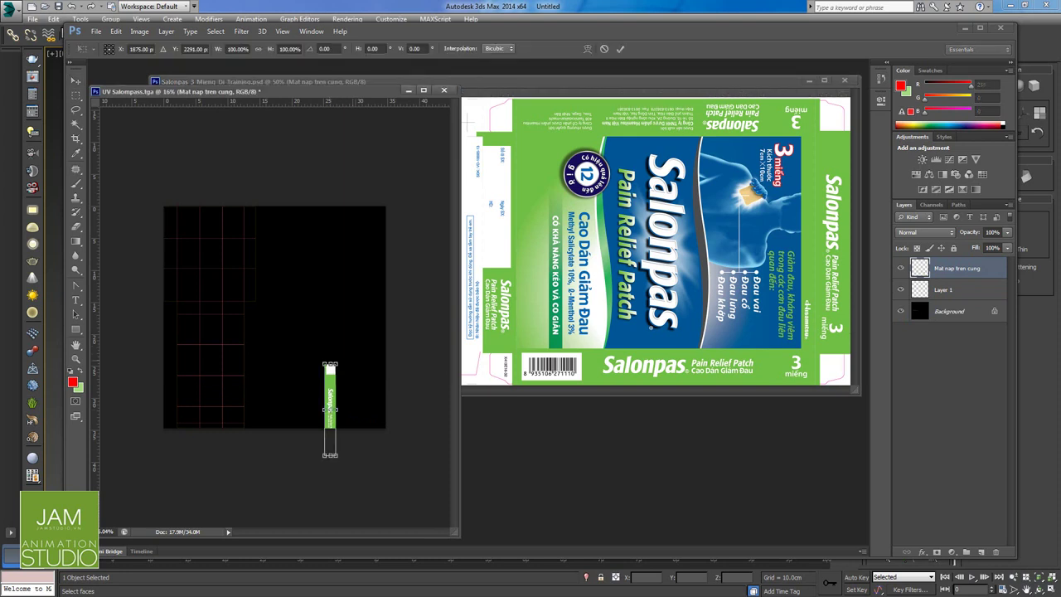
left_click_drag(346, 360, 211, 412)
key("Return")
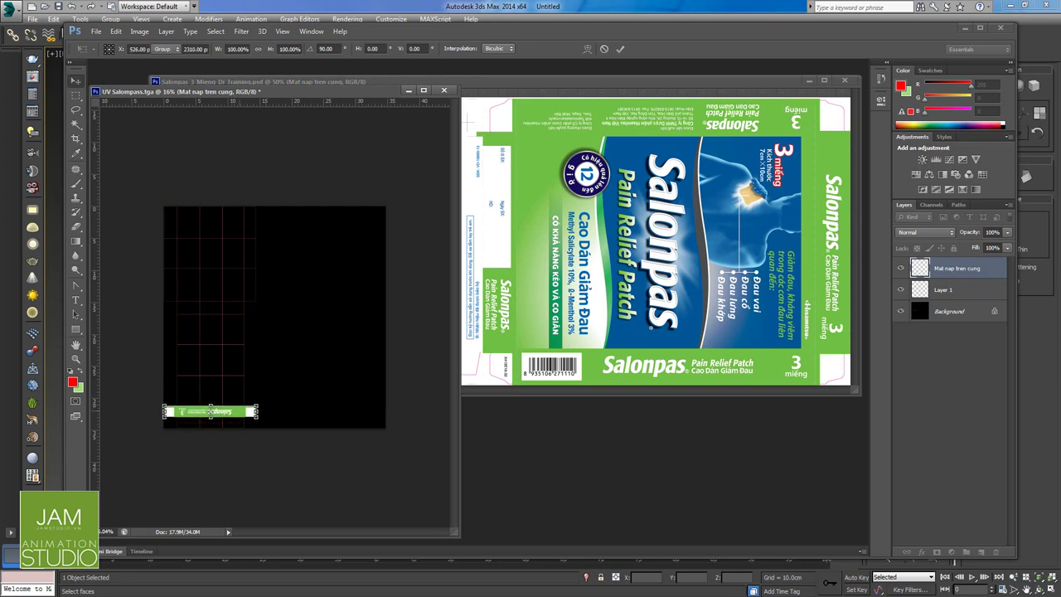
Copy the Mat Lung phia sau layer into the UV document, rotate it 90° and place it directly above the lid strip.
left_click(597, 82)
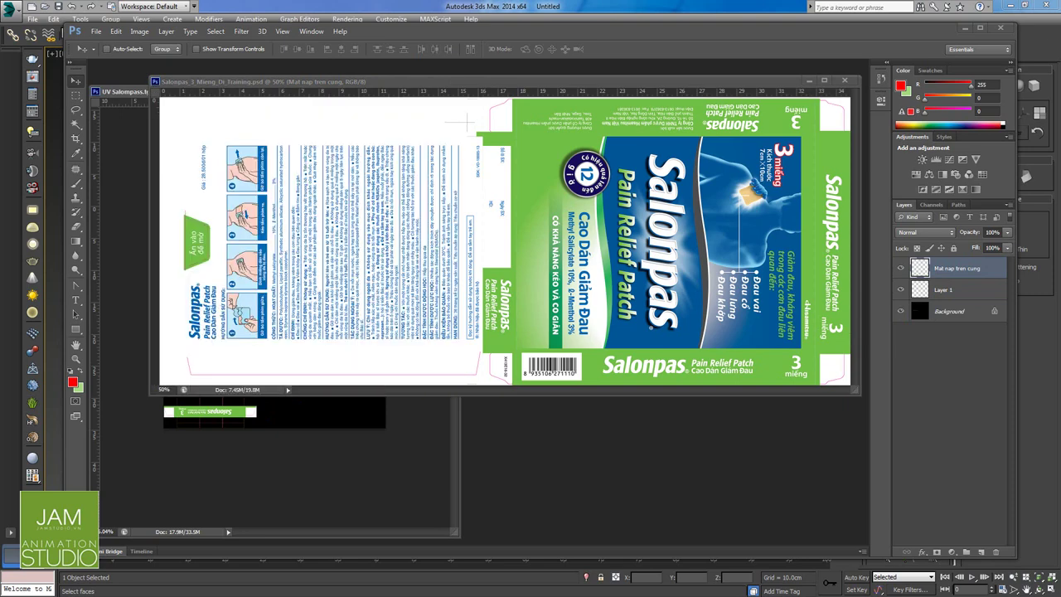
left_click(957, 276)
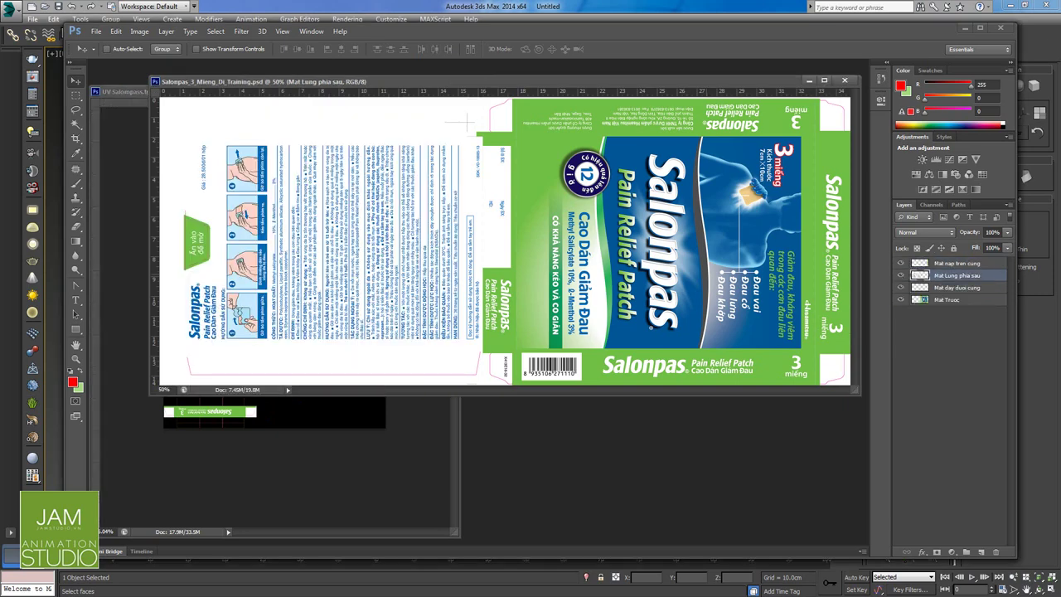
left_click_drag(398, 250, 333, 404)
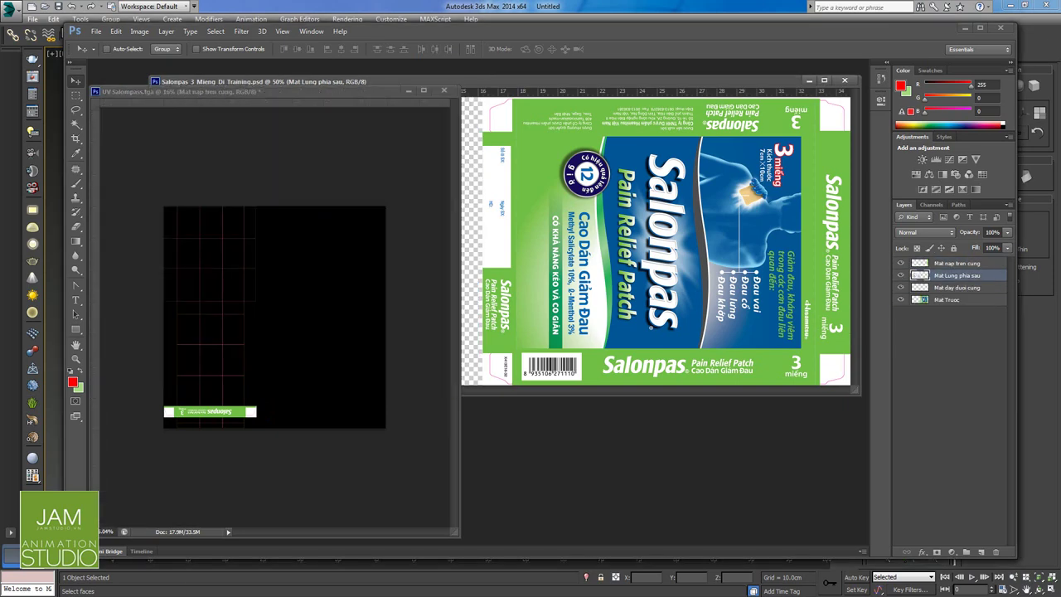
key("ctrl+t")
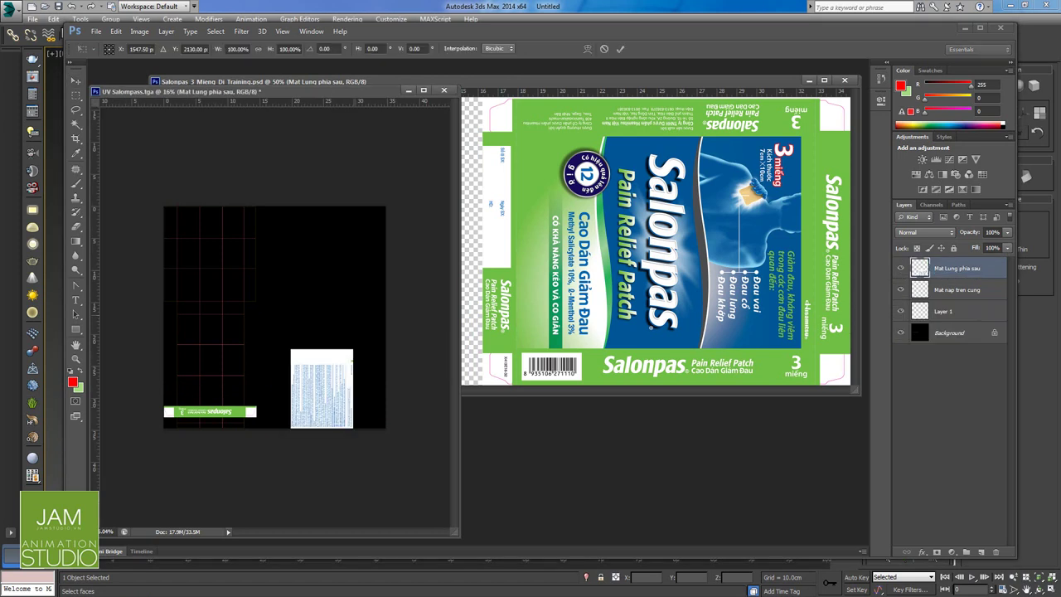
left_click_drag(362, 344, 356, 442, "shift")
left_click_drag(303, 393, 209, 359)
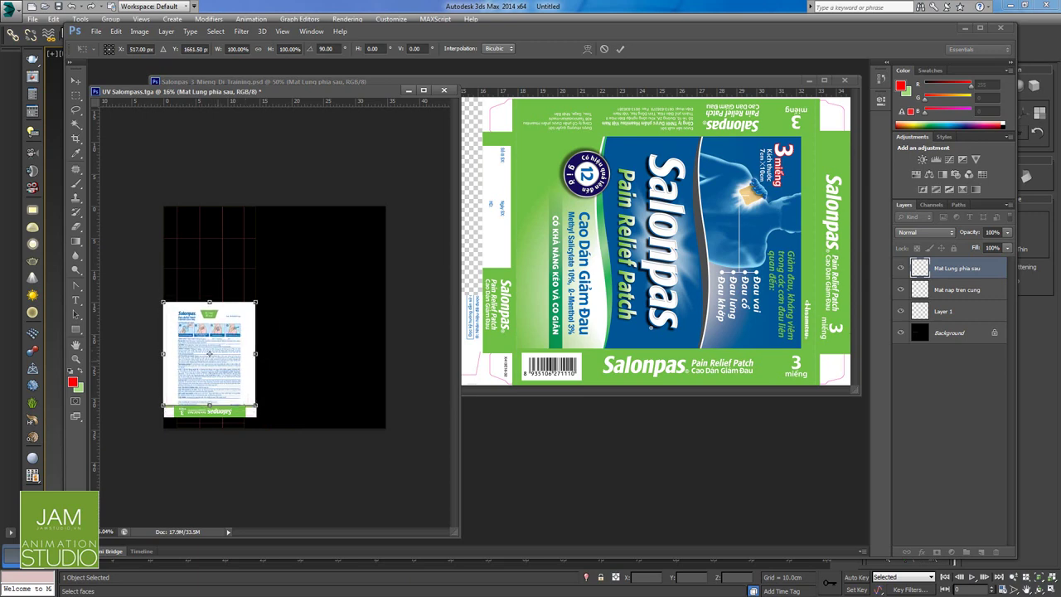
key("Return")
Try to bring the Mat day duoi cung layer from the artwork file into the UV document, and undo the last move.
left_click(563, 81)
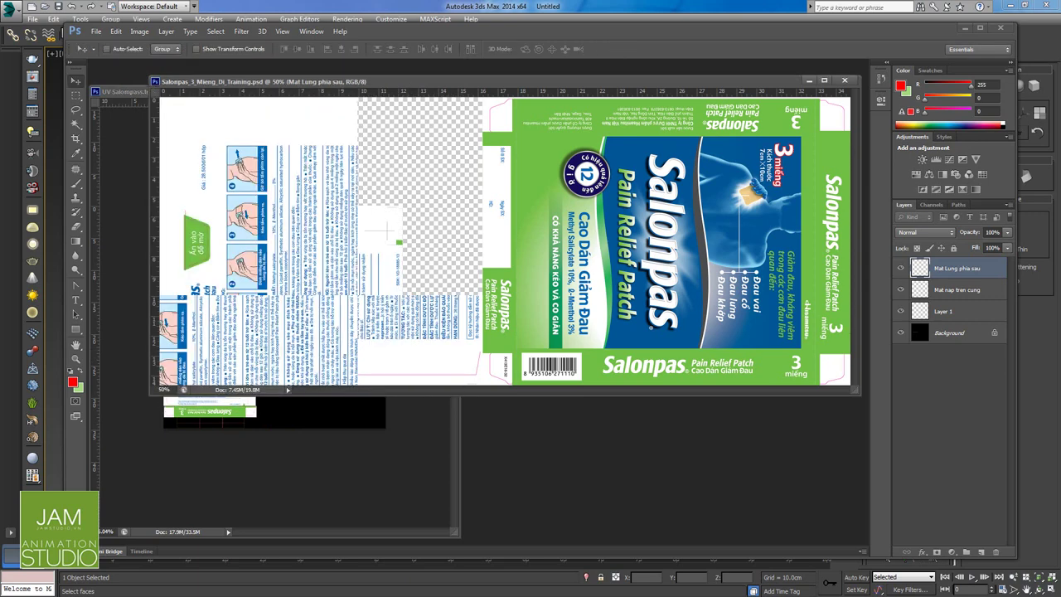
left_click(957, 288)
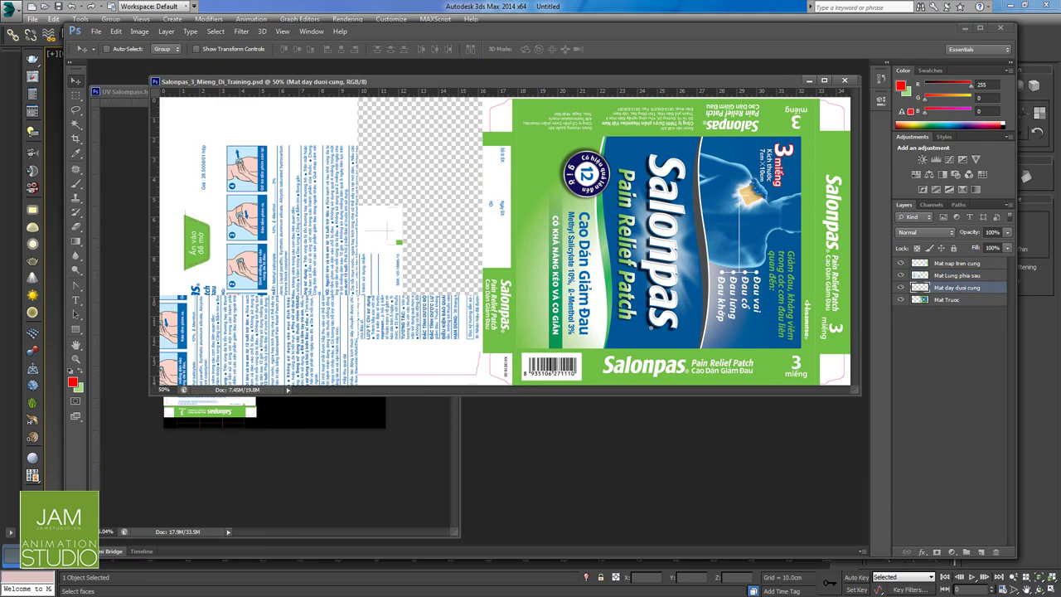
left_click_drag(322, 436, 322, 435)
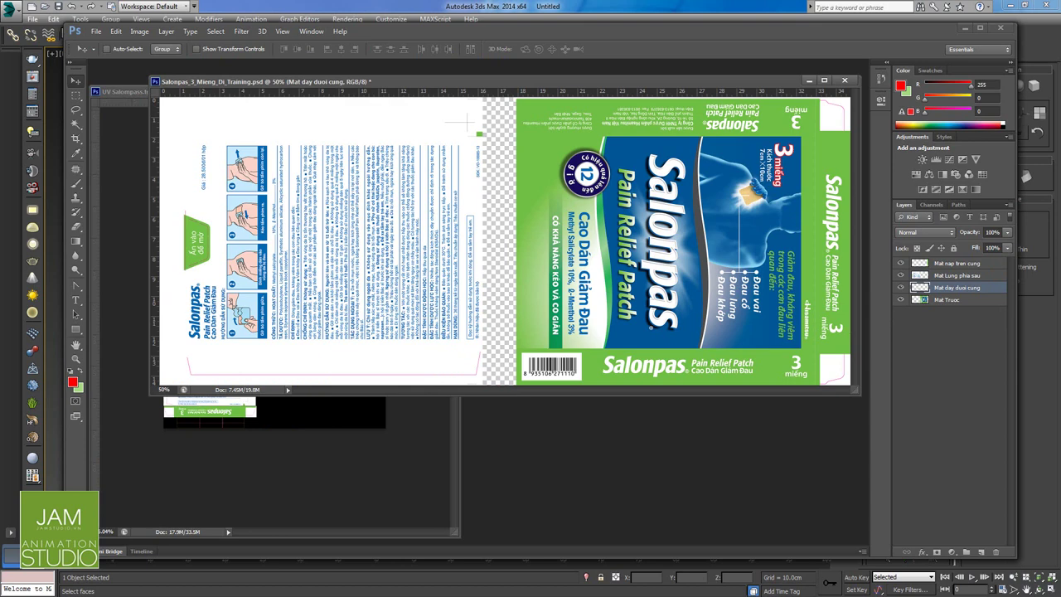
left_click(316, 416)
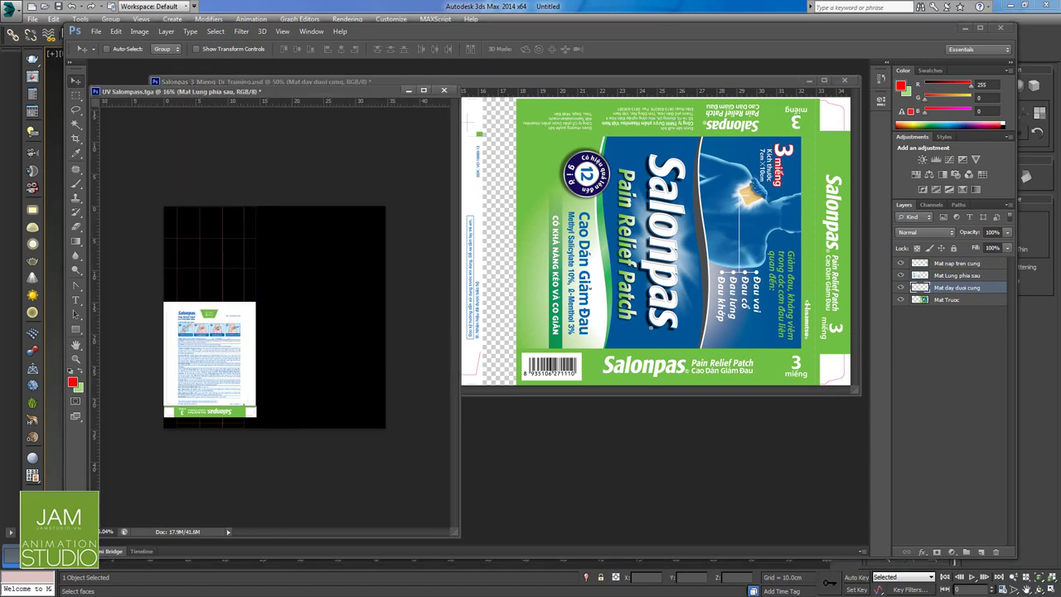
left_click_drag(316, 416, 318, 288)
key("ctrl+z")
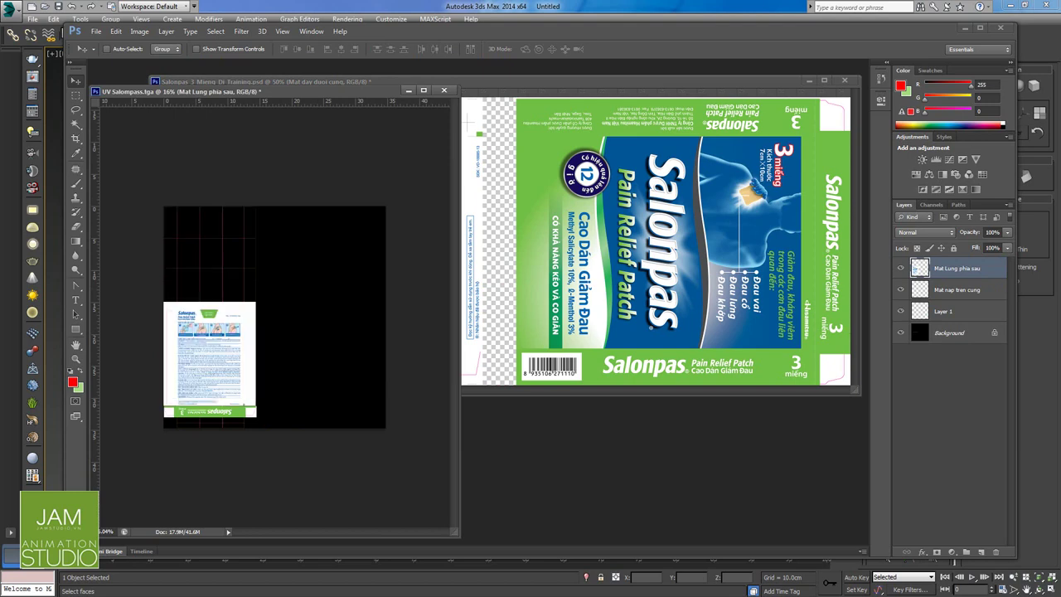
Copy the Mat day duoi cung layer into the UV document, rotate it 90° and place it directly above the back panel.
left_click(539, 208)
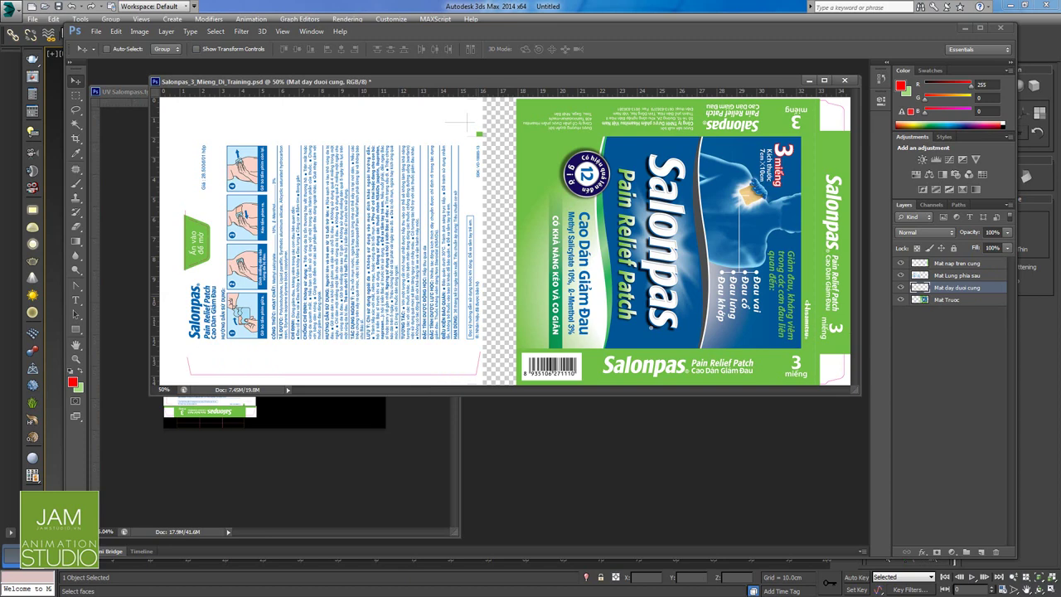
left_click_drag(622, 357, 330, 450)
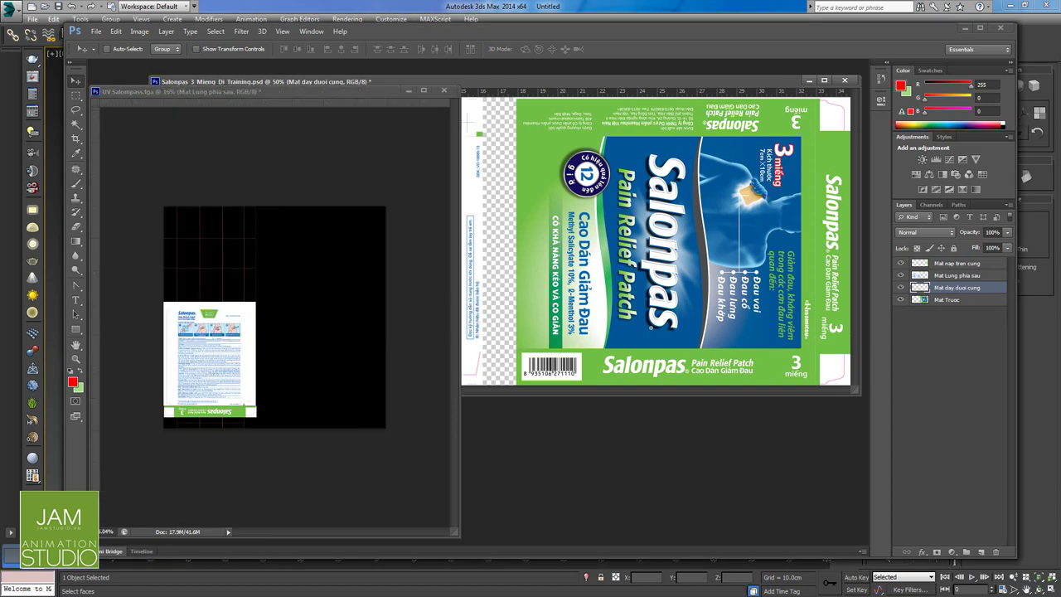
left_click_drag(324, 405, 321, 321)
key("ctrl+t")
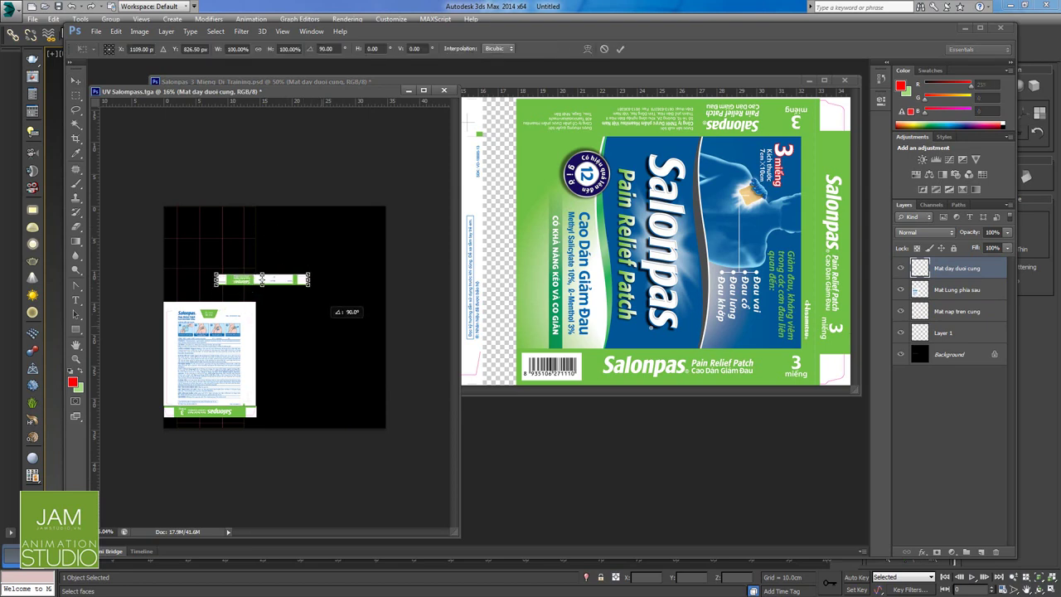
key("Return")
left_click_drag(291, 280, 238, 296)
Copy the Mat Truoc layer into the UV document and close Salonpas_3_Mieng_Di_Training.psd without saving.
key("ctrl+Tab")
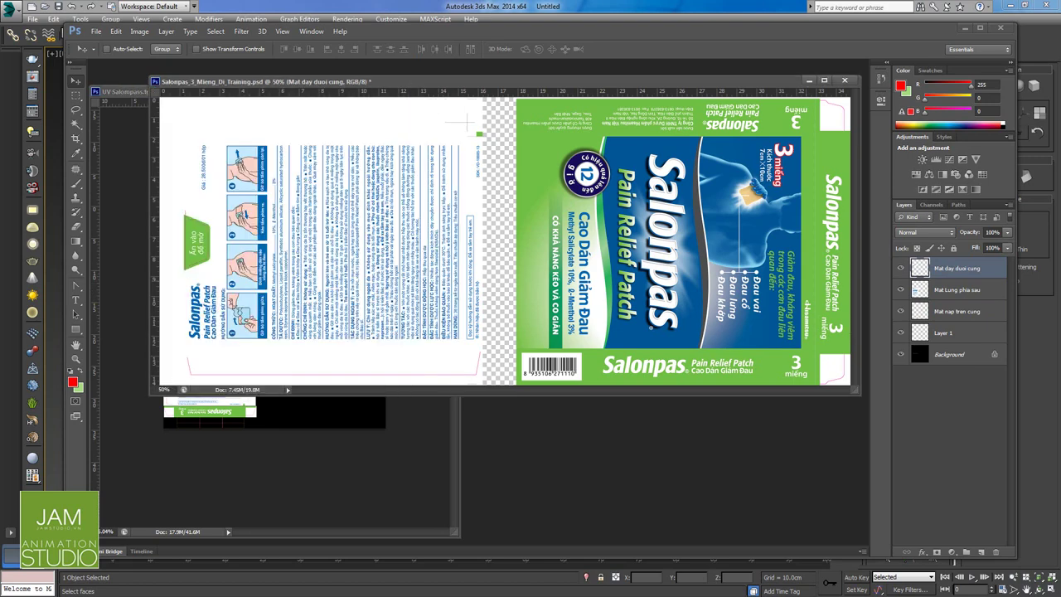
left_click(947, 299)
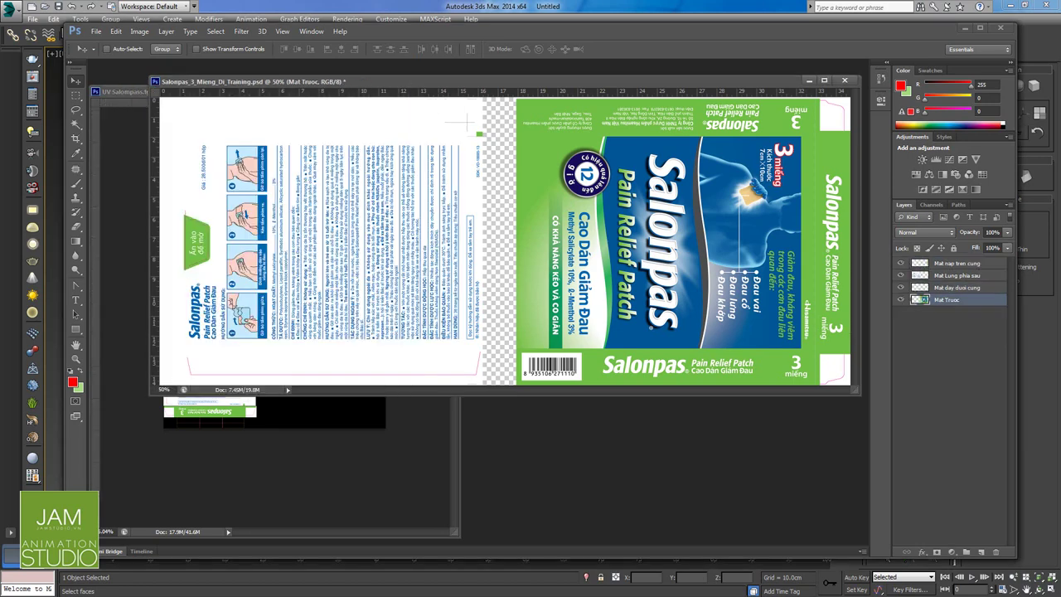
left_click_drag(749, 292, 365, 464)
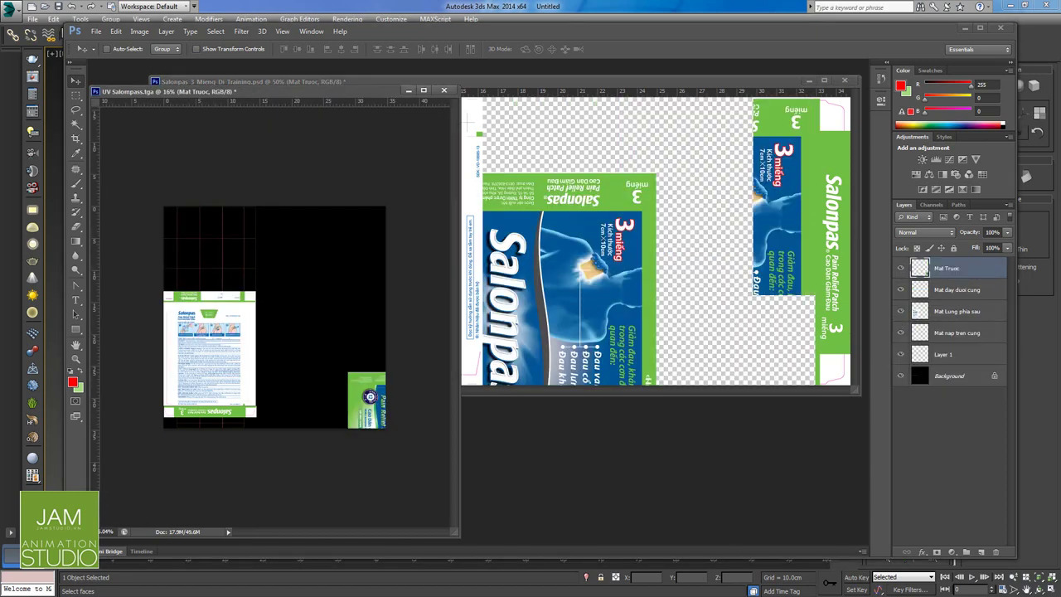
key("ctrl+Tab")
left_click(845, 80)
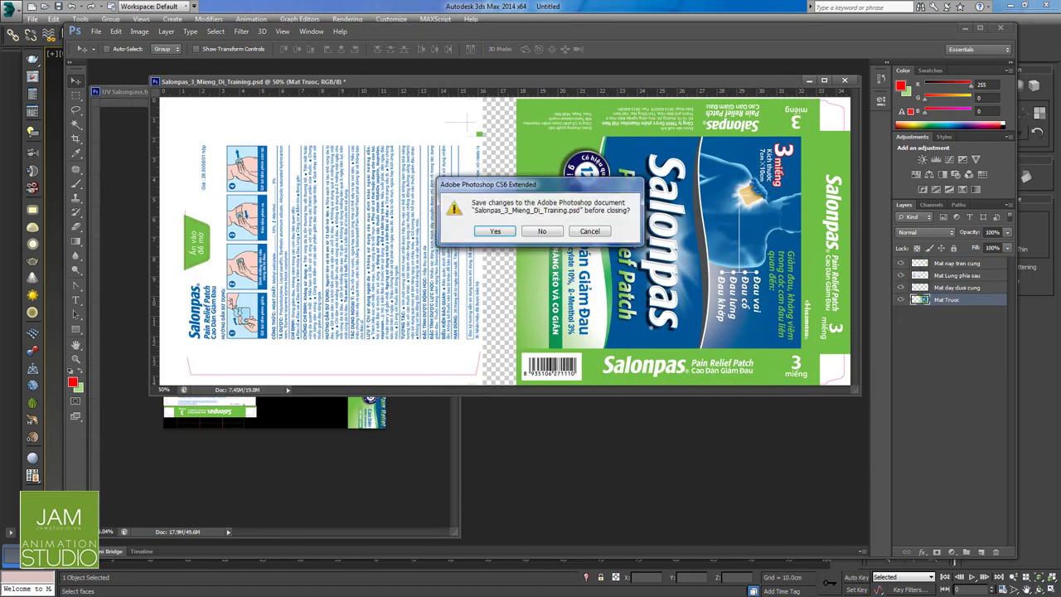
left_click(542, 231)
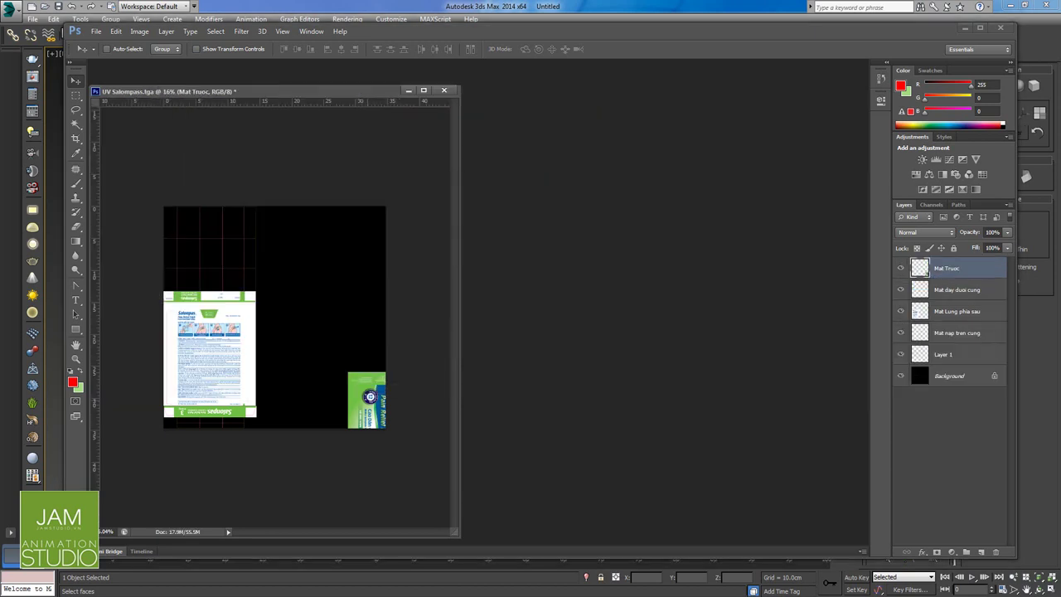
Rotate the Mat Truoc artwork upright and place it over the front-face area at the upper end of the wireframe.
key("ctrl+t")
left_click_drag(379, 387, 249, 241)
left_click_drag(327, 221, 232, 210, "shift")
key("Return")
key("Return")
left_click_drag(283, 255, 236, 243)
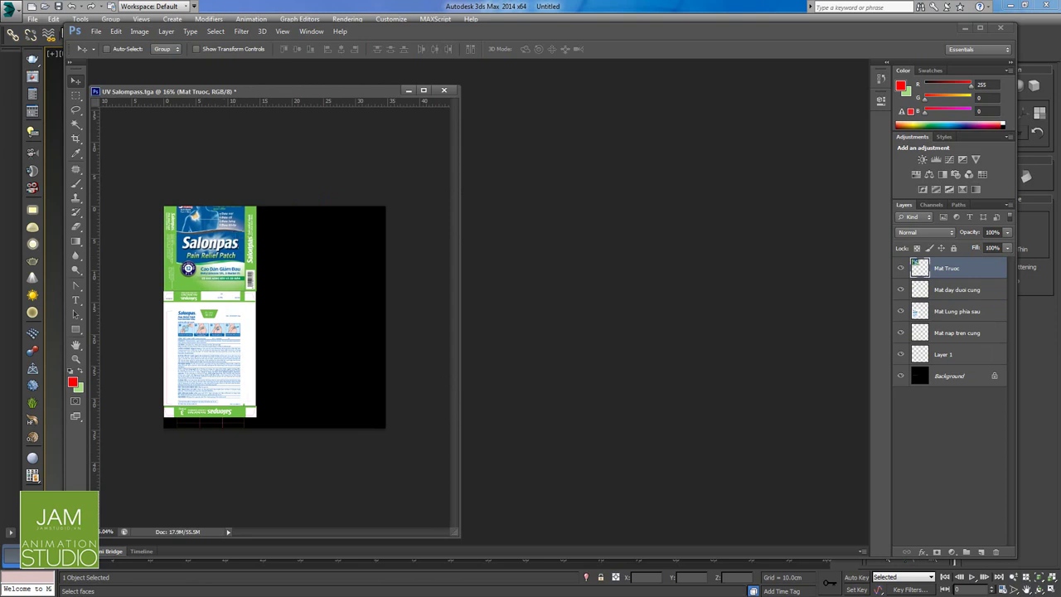
Move Layer 1 with the red wireframe above all artwork layers and switch to full screen mode with the menu bar.
left_click(942, 355)
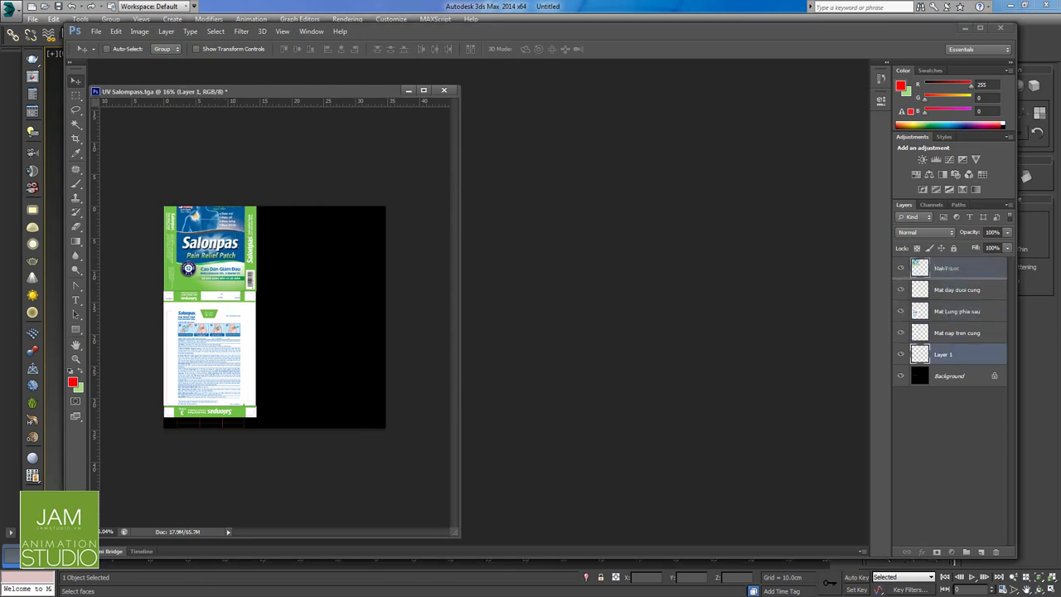
left_click_drag(943, 268, 942, 261)
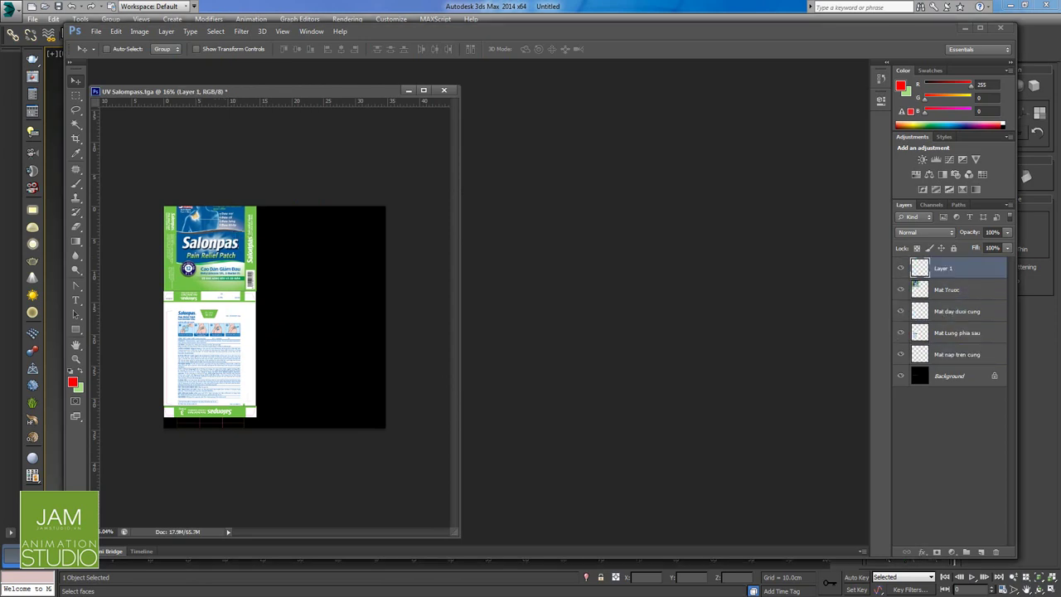
scroll(274, 317, "up", 4, "alt")
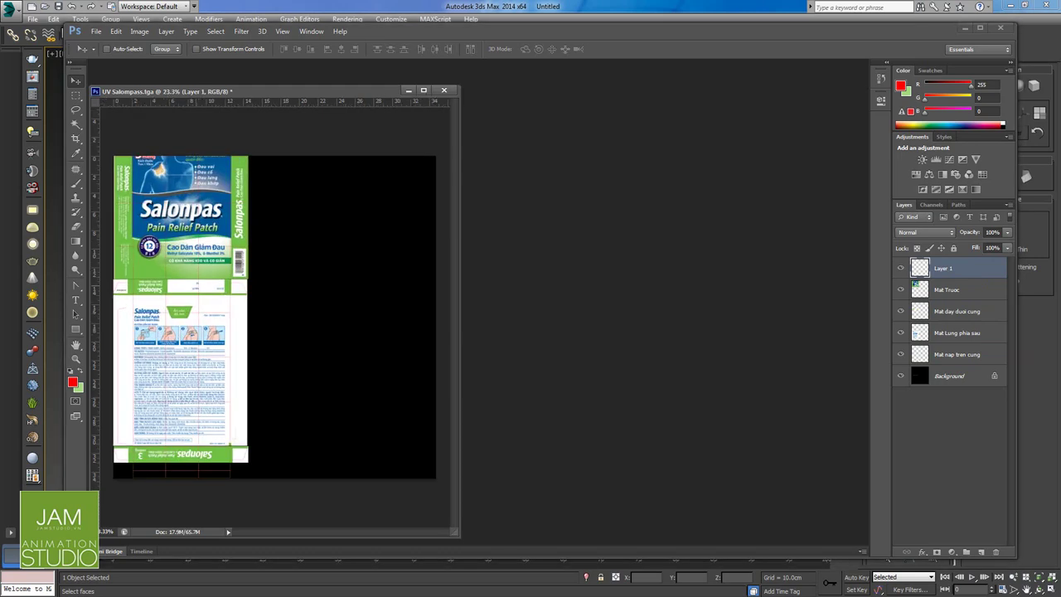
key("f")
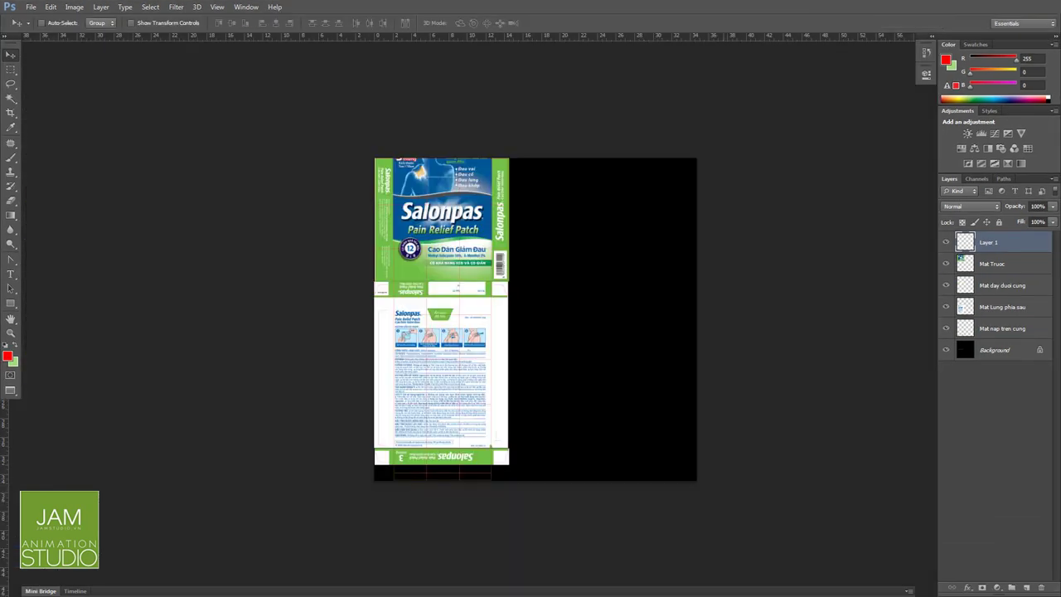
Scale the Mat Truoc layer's height to about 87.63% so its upper edge meets the canvas edge.
scroll(423, 160, "up", 12, "alt")
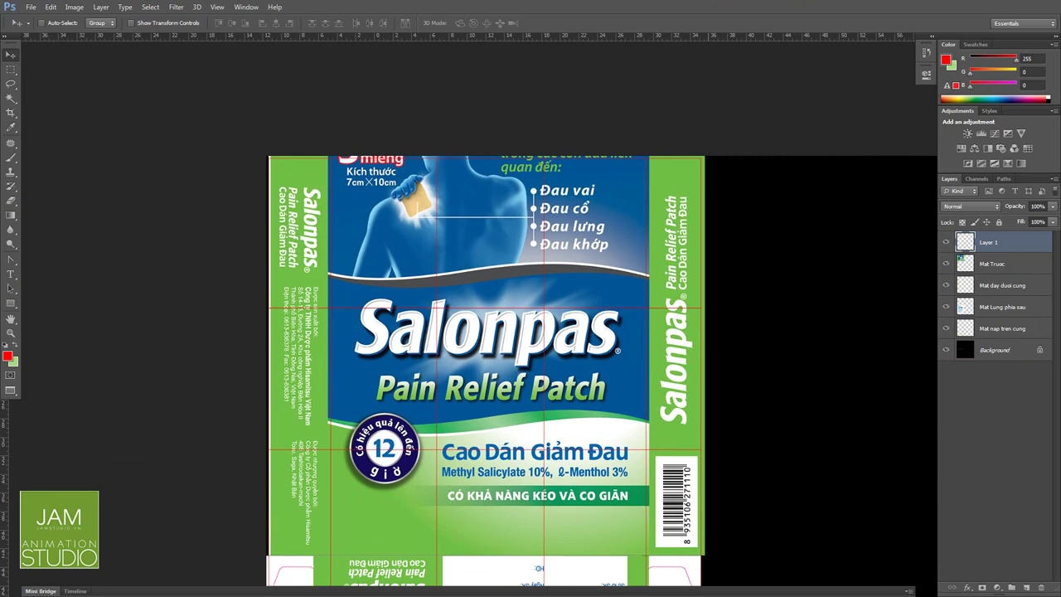
left_click(993, 264)
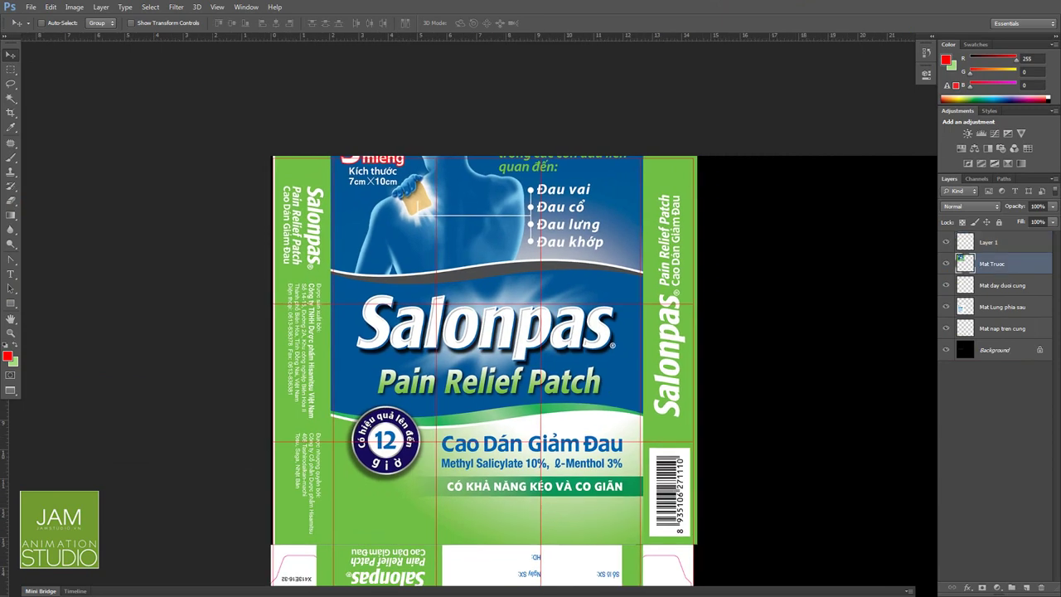
key("ctrl+t")
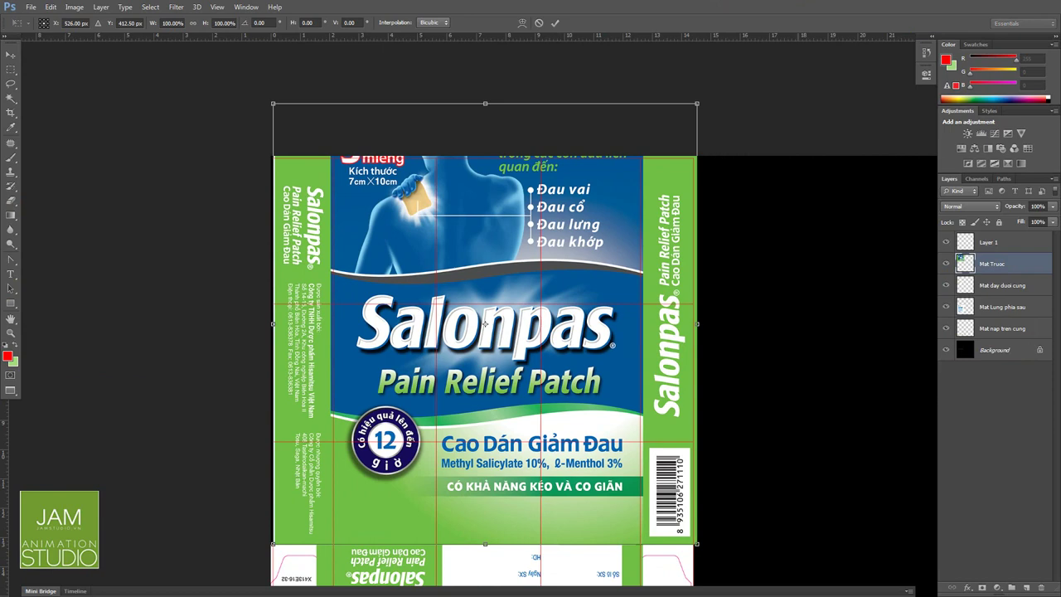
left_click_drag(485, 104, 485, 157)
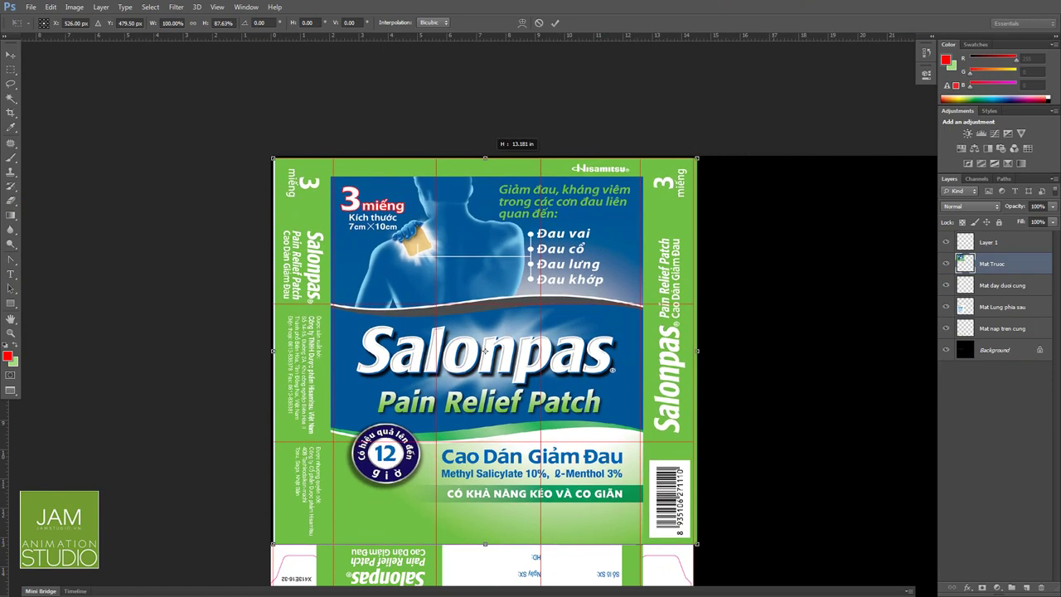
key("Return")
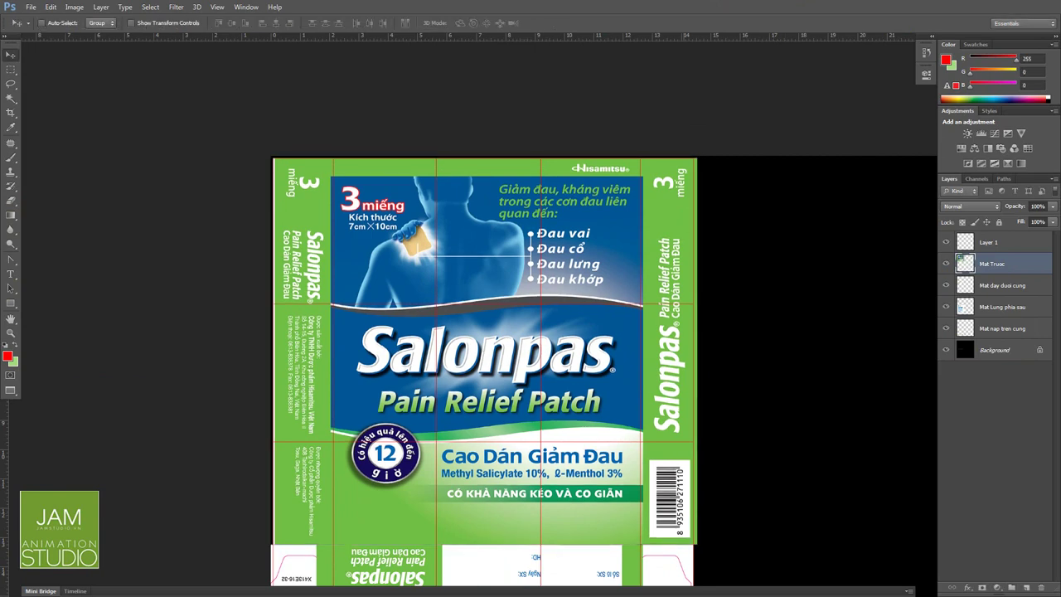
Marquee-select the central front panel of Mat Truoc, stretch its height upward to about 104.93% and deselect.
key("m")
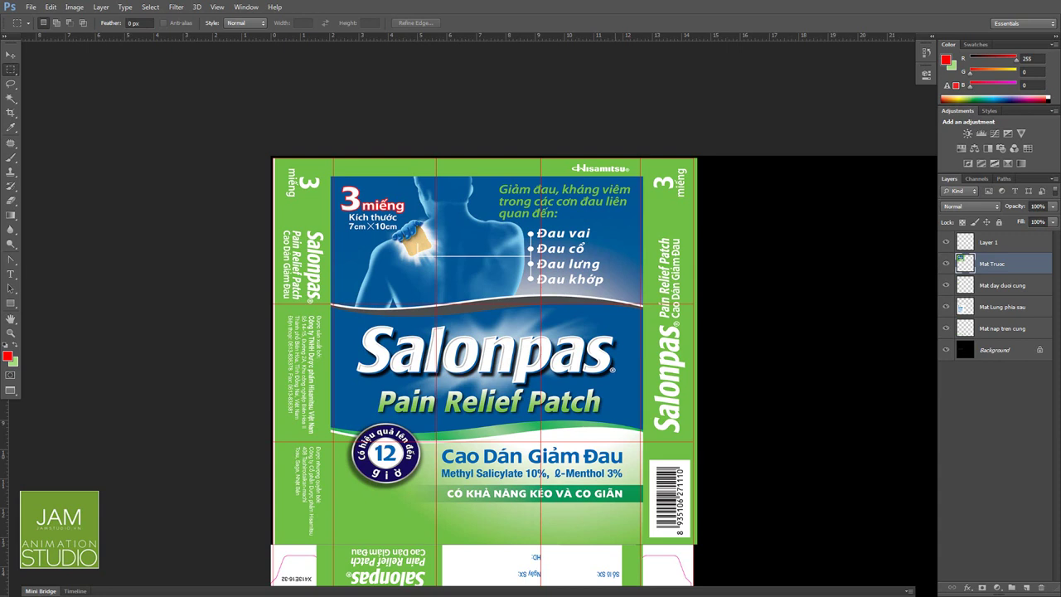
left_click_drag(332, 156, 651, 543)
key("ctrl+t")
left_click_drag(487, 156, 488, 138)
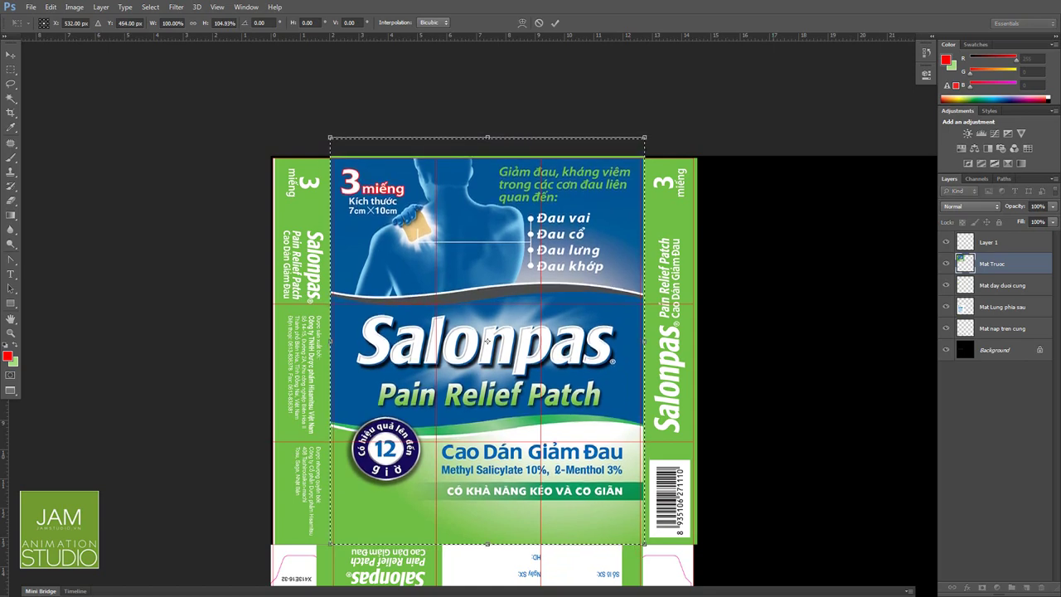
key("Return")
key("ctrl+d")
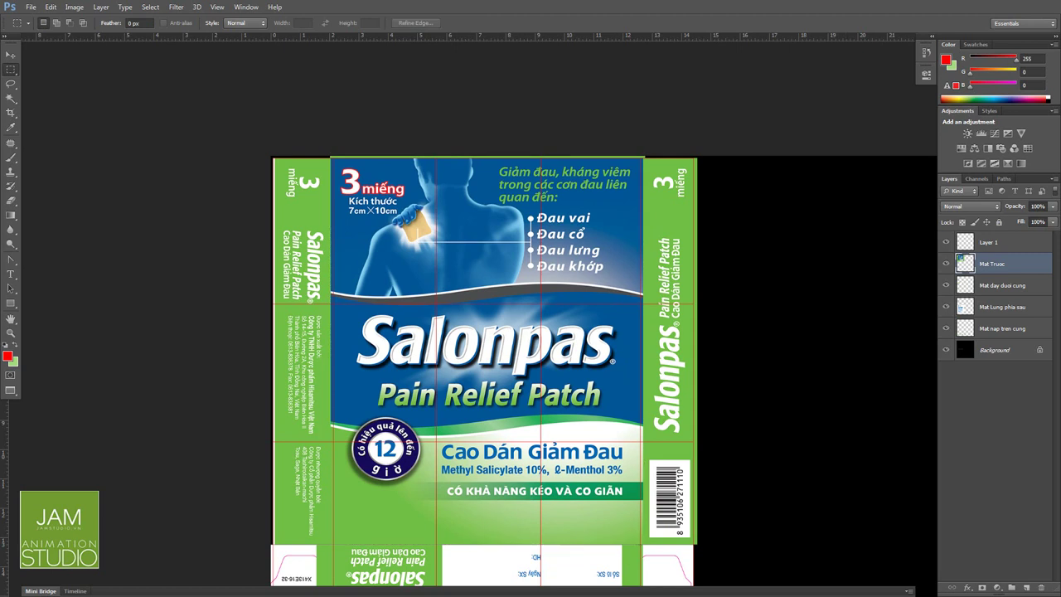
Nudge the whole Mat Truoc artwork 3 px left and 1 px up against the canvas corner.
key("ctrl+t")
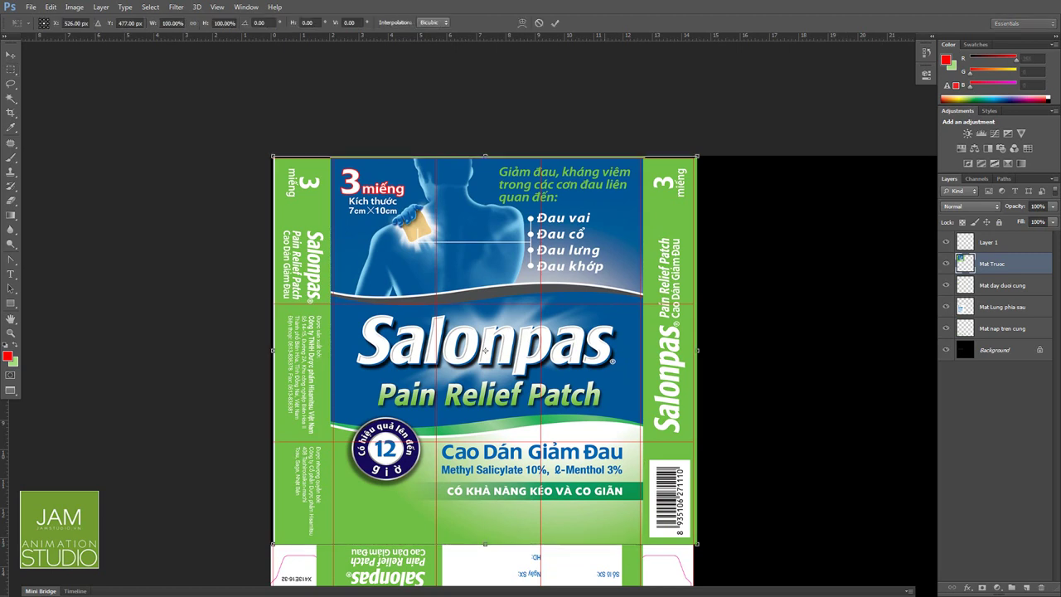
key("Left")
key("Left")
key("Left")
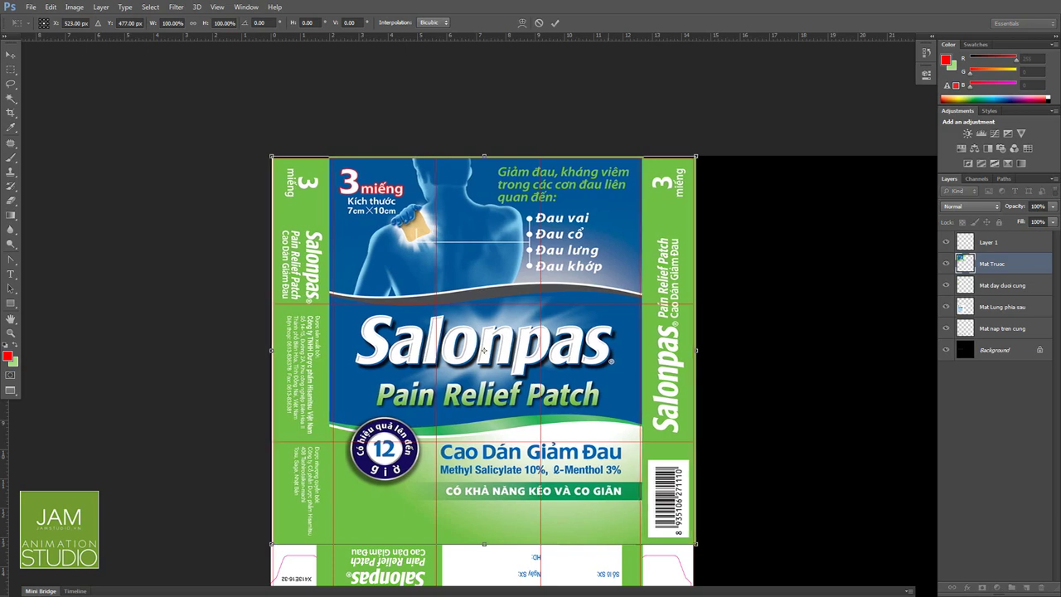
key("Up")
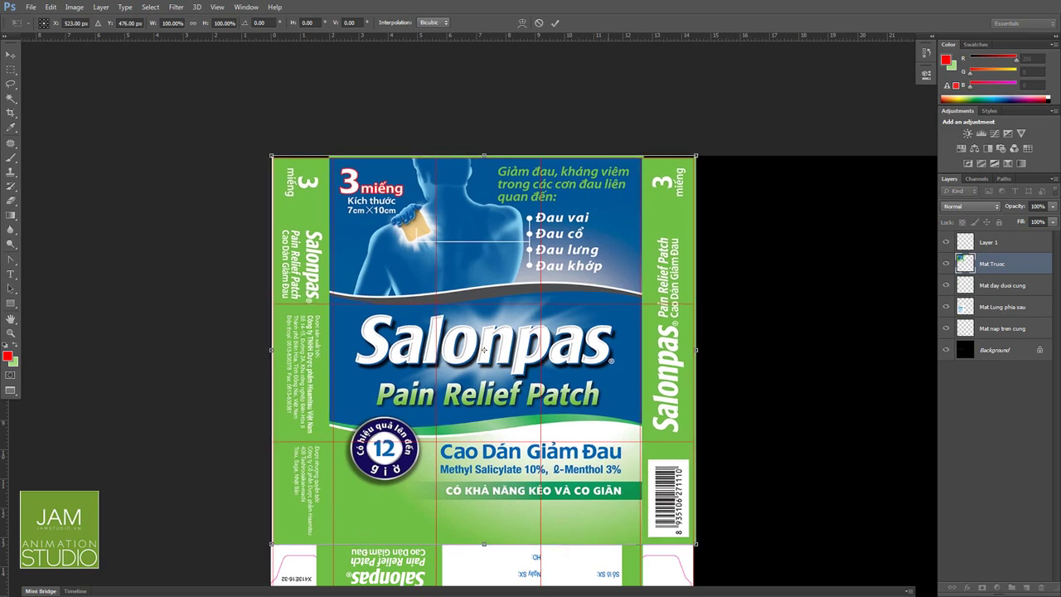
key("Return")
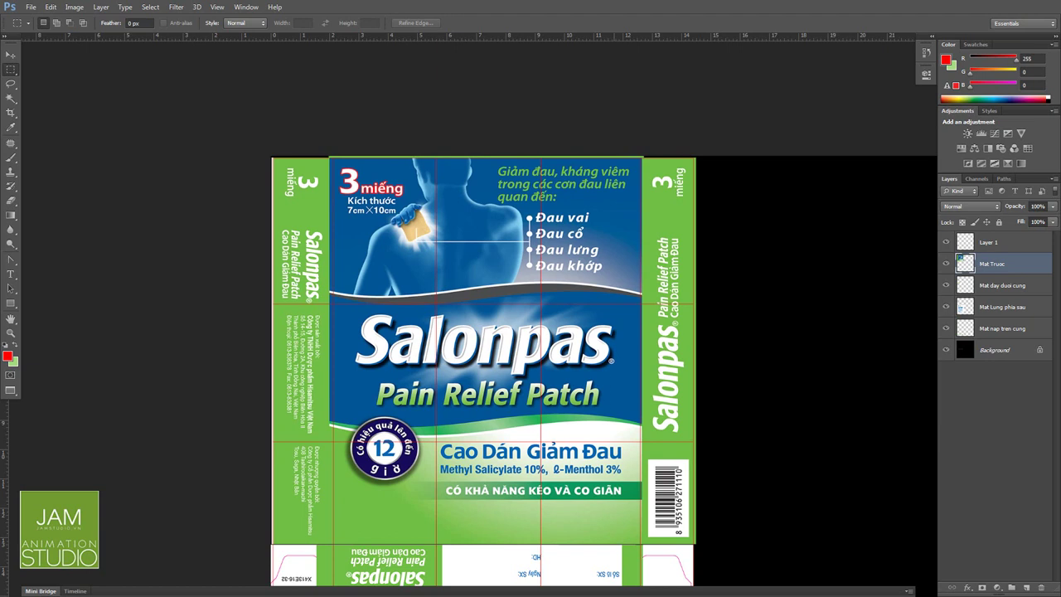
Widen the Mat Truoc artwork to about 107.01% so the left side panel's fold meets the wireframe line.
key("ctrl+t")
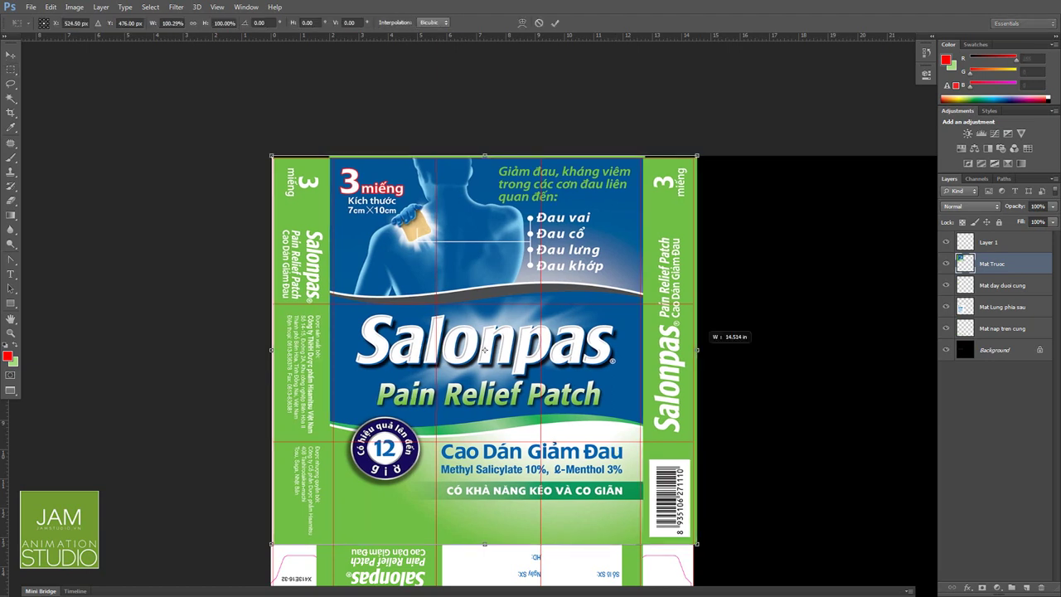
left_click_drag(697, 350, 725, 349)
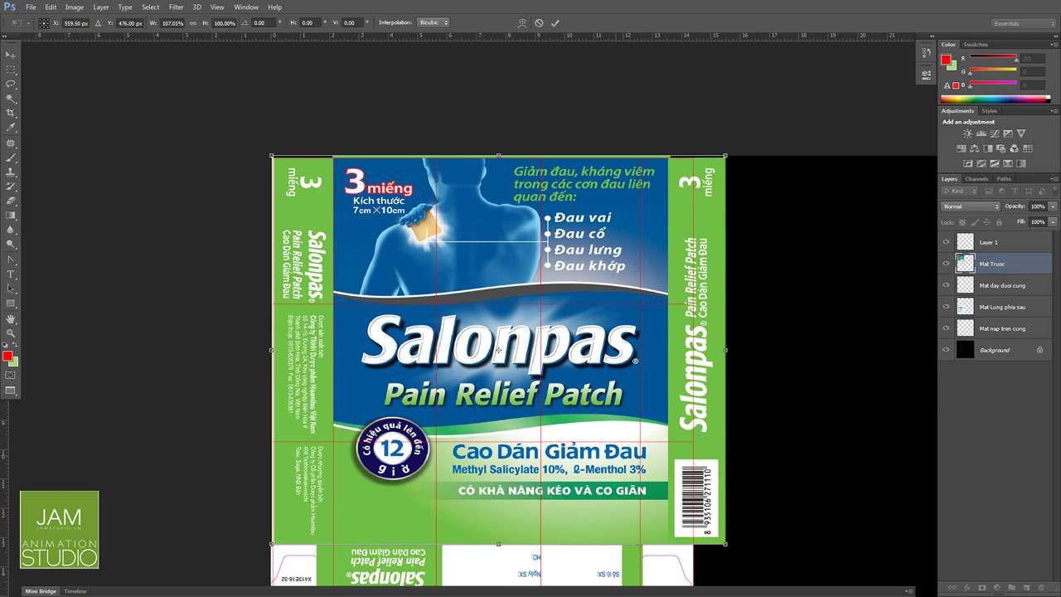
key("Return")
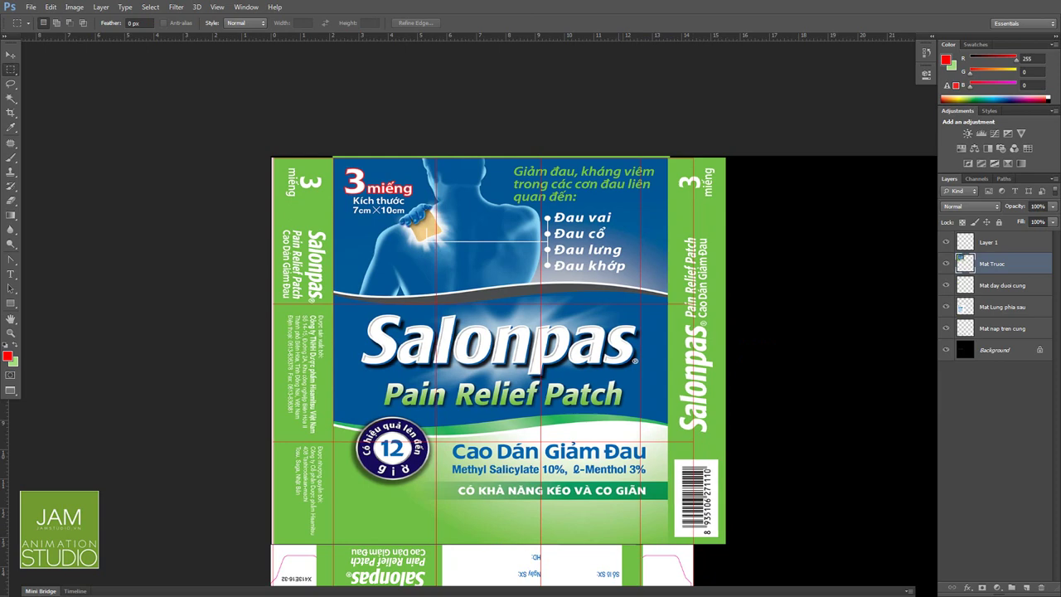
Select the front and right side panels of Mat Truoc, narrow them to about 91.83% to fit the wireframe, and deselect.
left_click_drag(334, 156, 750, 552)
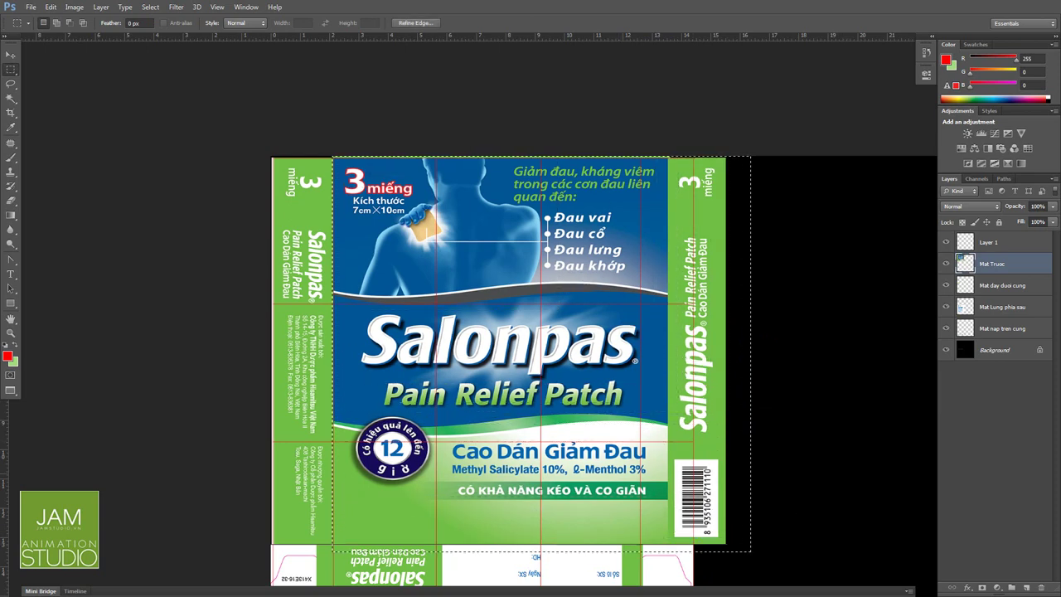
key("ctrl+t")
left_click_drag(751, 354, 716, 354)
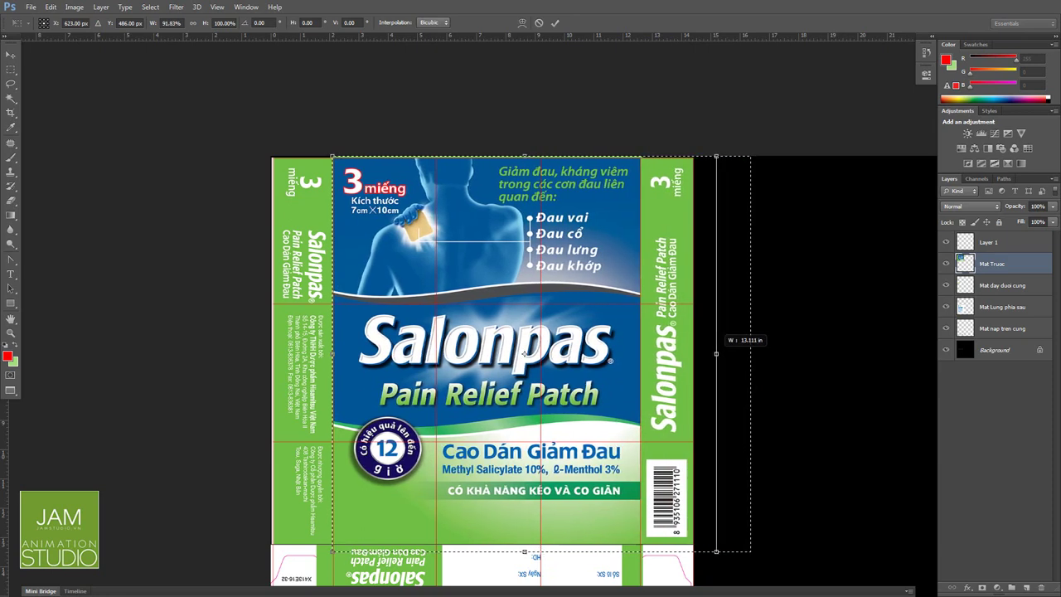
key("Return")
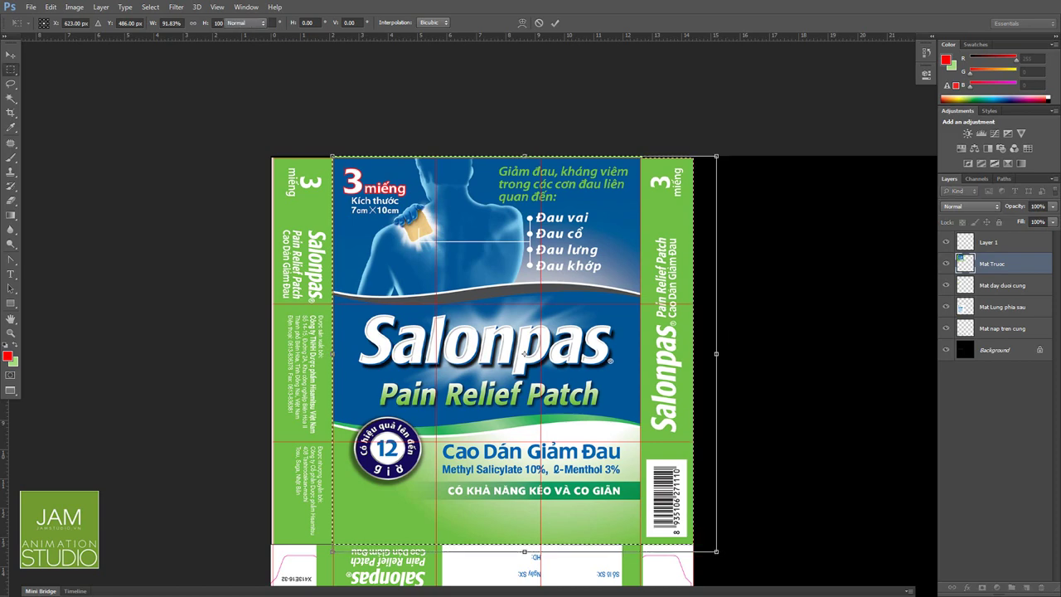
scroll(481, 315, "down", 5)
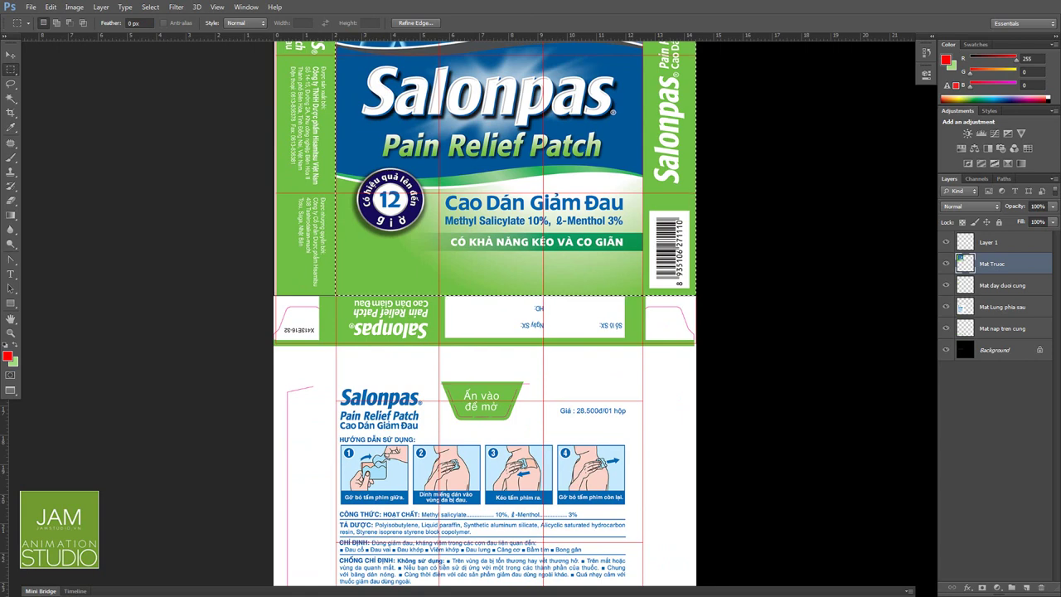
key("ctrl+d")
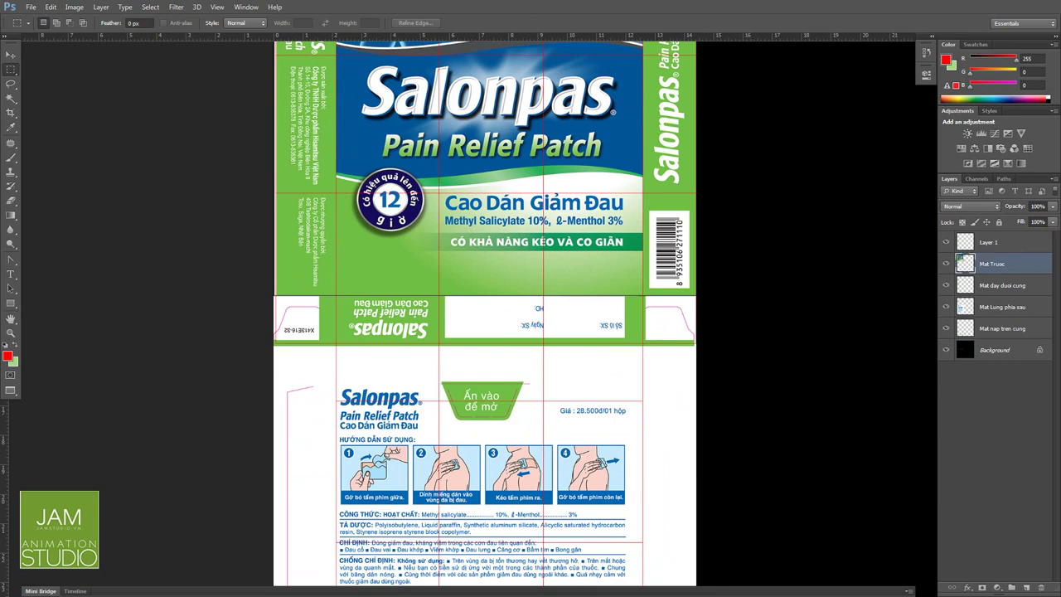
Stretch the Mat Truoc artwork's height downward to about 112.37% so its lower edge meets the horizontal wireframe line.
key("ctrl+t")
left_click_drag(486, 295, 485, 344)
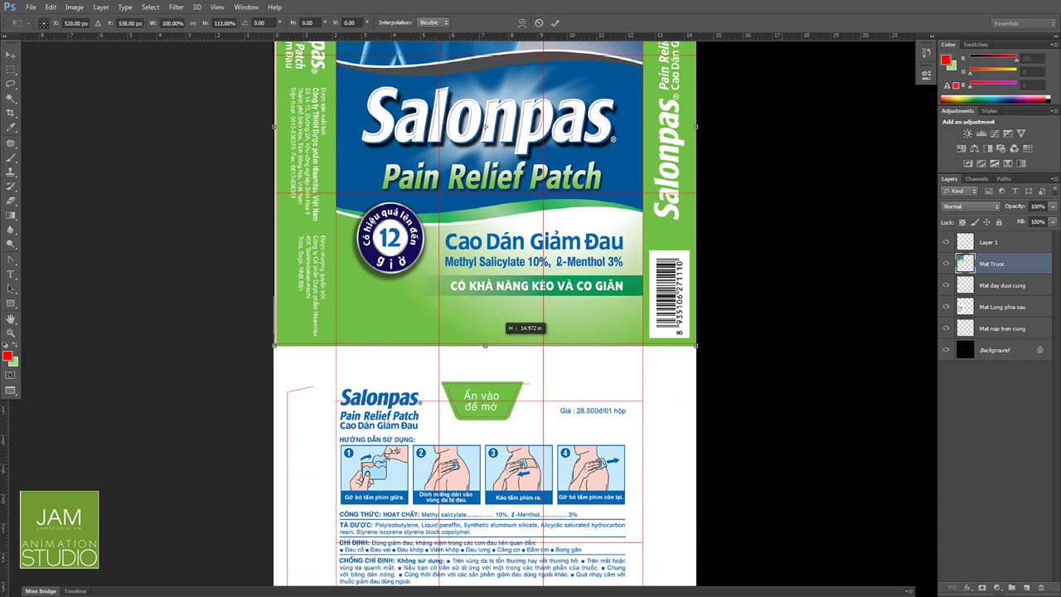
scroll(471, 356, "up", 5, "alt")
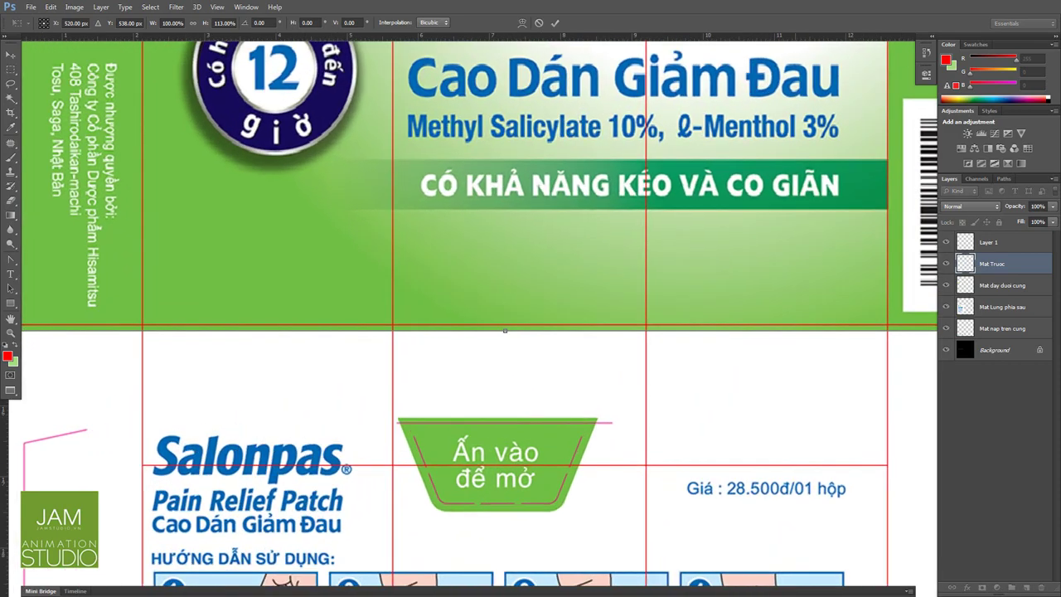
left_click_drag(505, 330, 505, 324)
key("Return")
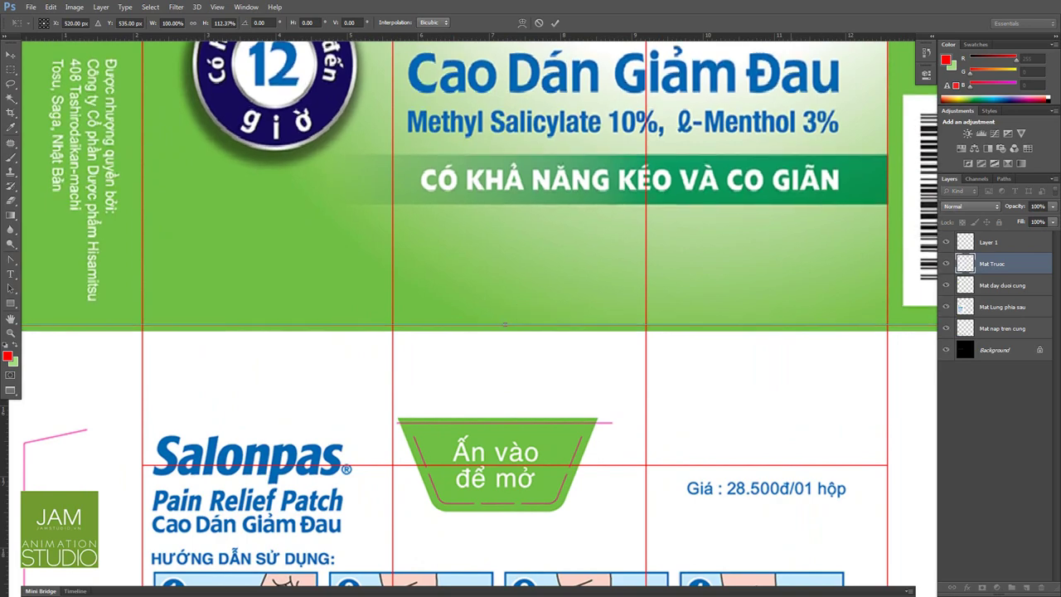
scroll(673, 407, "down", 3, "alt")
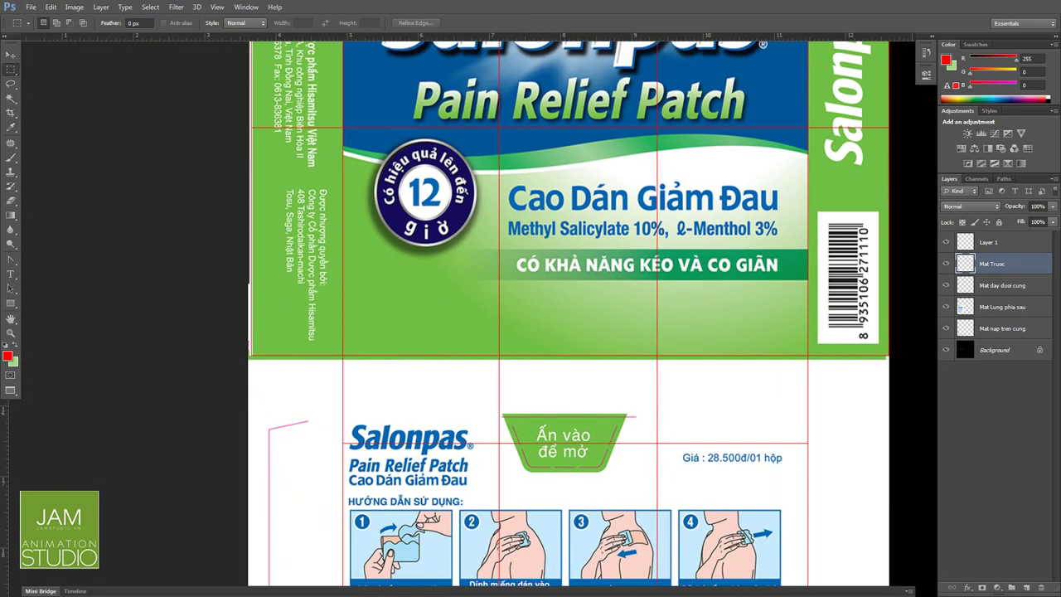
Move the Mat day duoi cung artwork straight down so it sits directly below the front panel.
key("v")
right_click(835, 407)
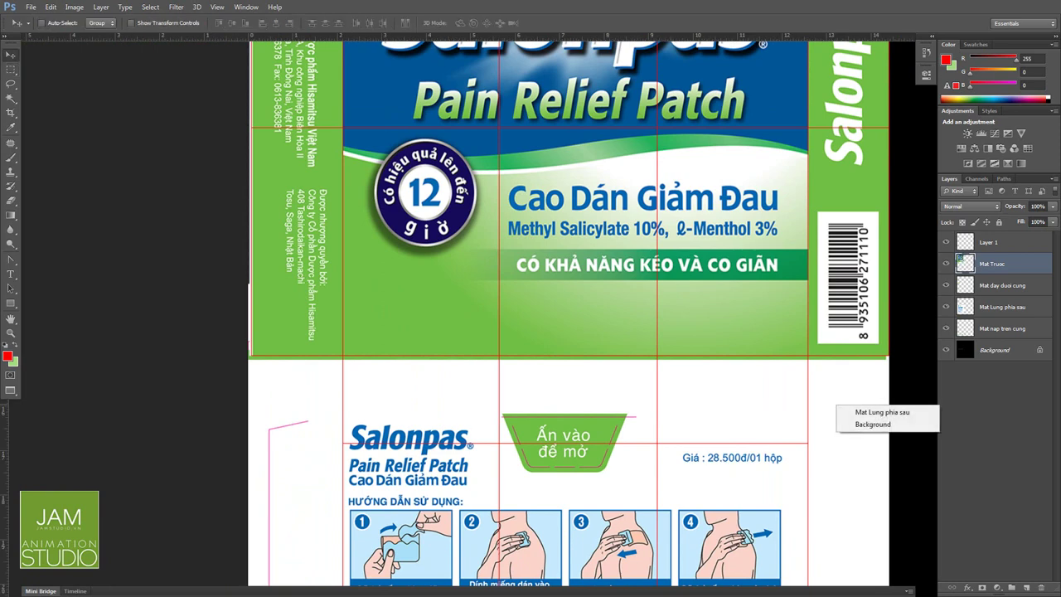
left_click(882, 412)
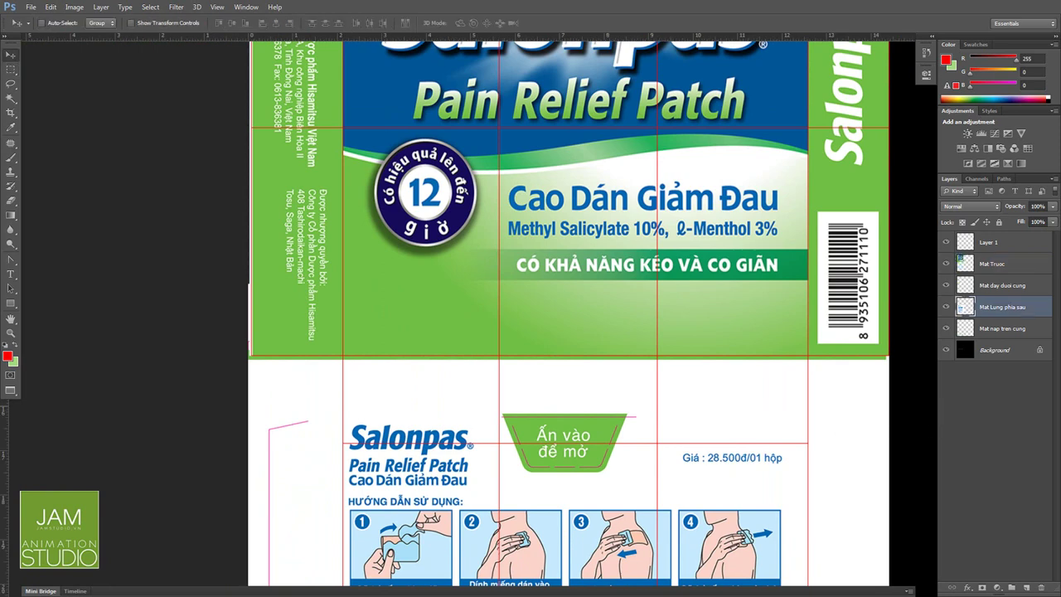
left_click(1003, 285)
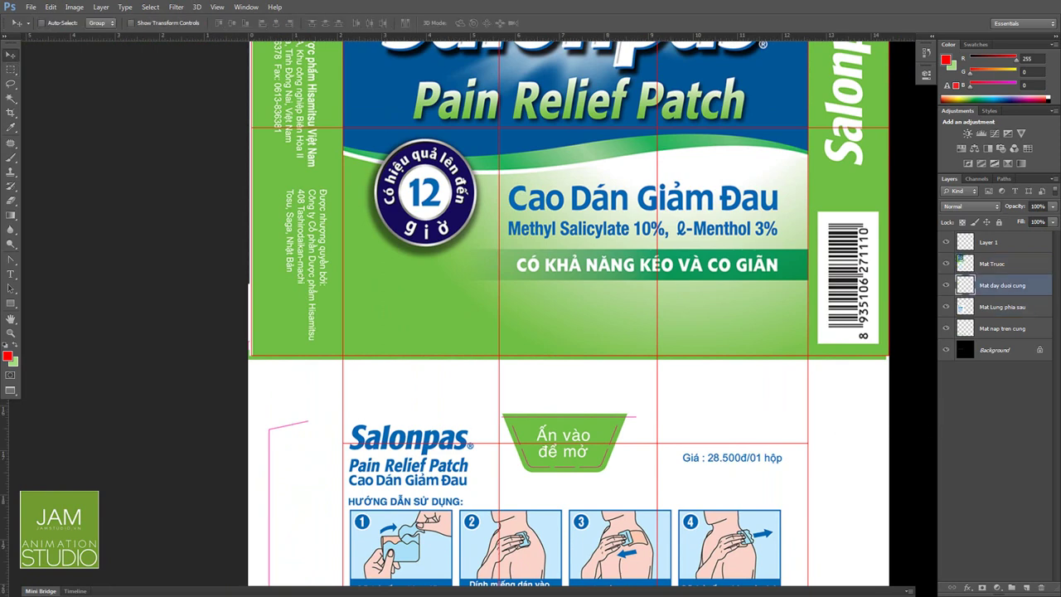
left_click(1002, 329)
left_click(1002, 285)
key("ctrl+t")
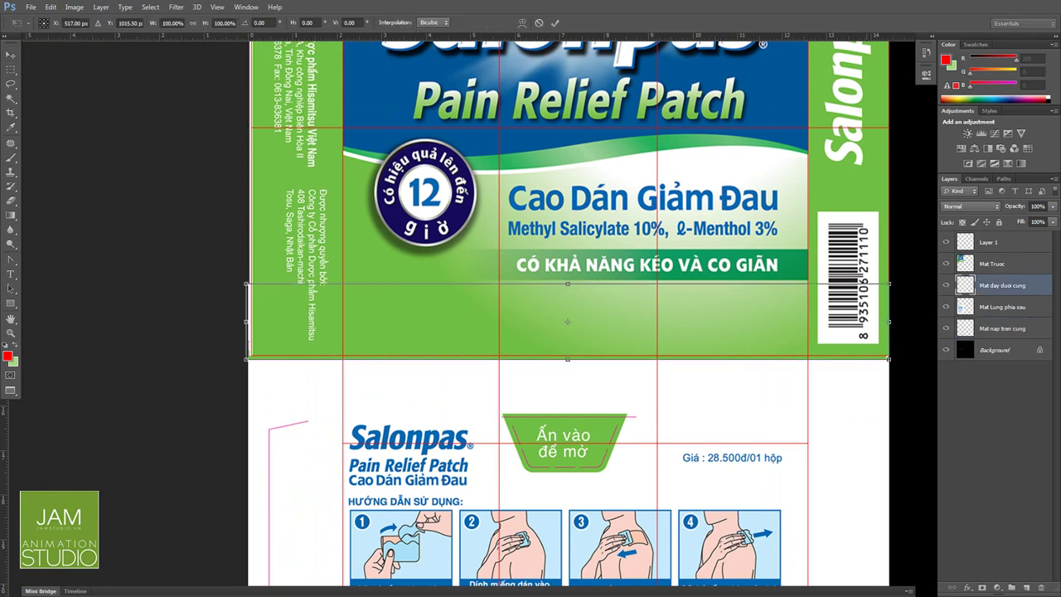
left_click_drag(567, 321, 568, 391)
left_click_drag(571, 346, 572, 417)
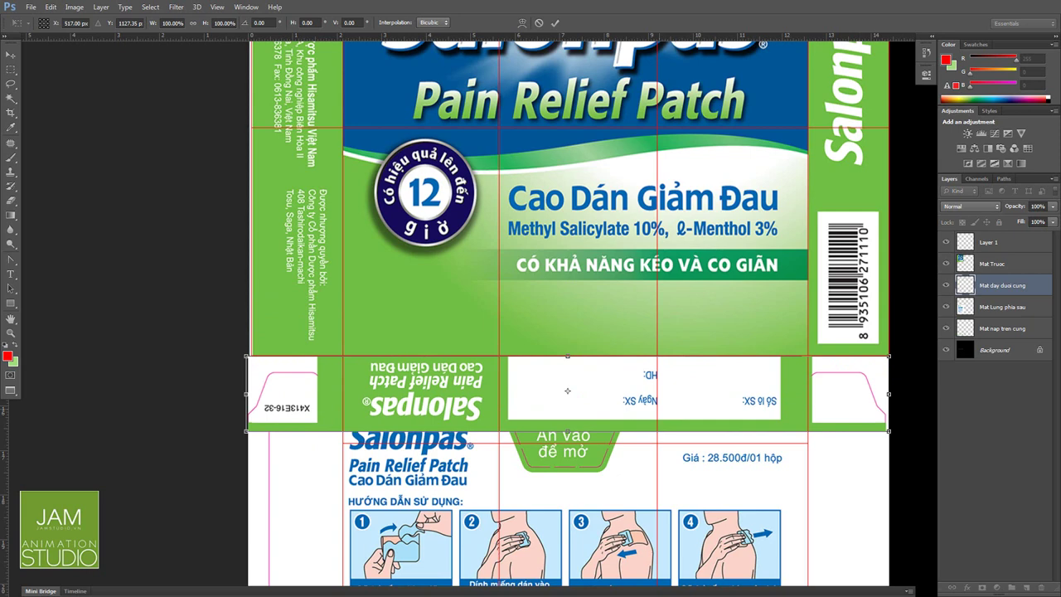
Narrow the Mat day duoi cung artwork to about 94.34% and stretch it down to the next wireframe line.
left_click_drag(247, 393, 272, 394)
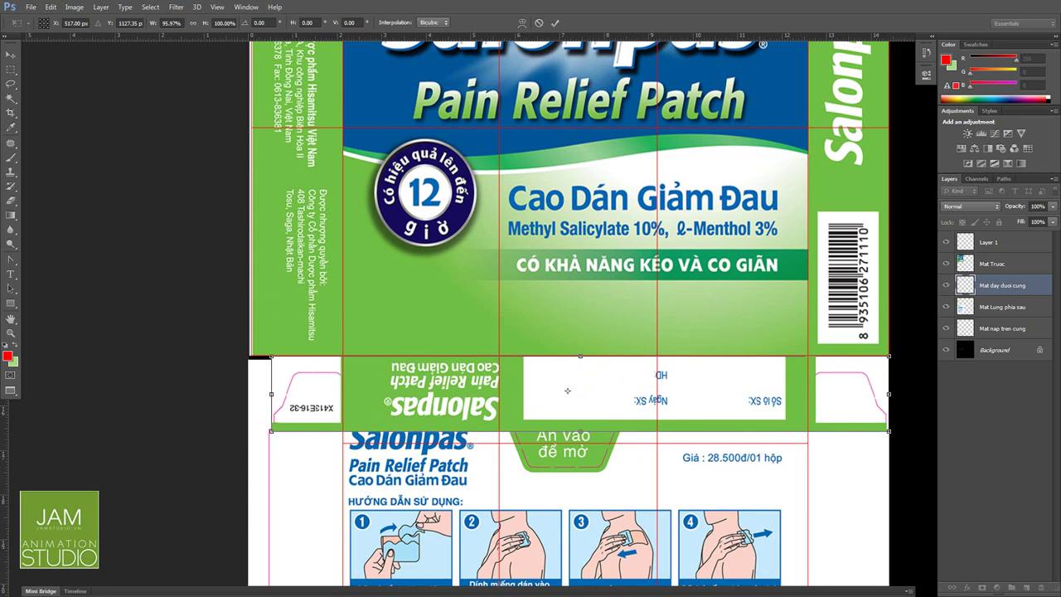
left_click_drag(889, 394, 882, 394)
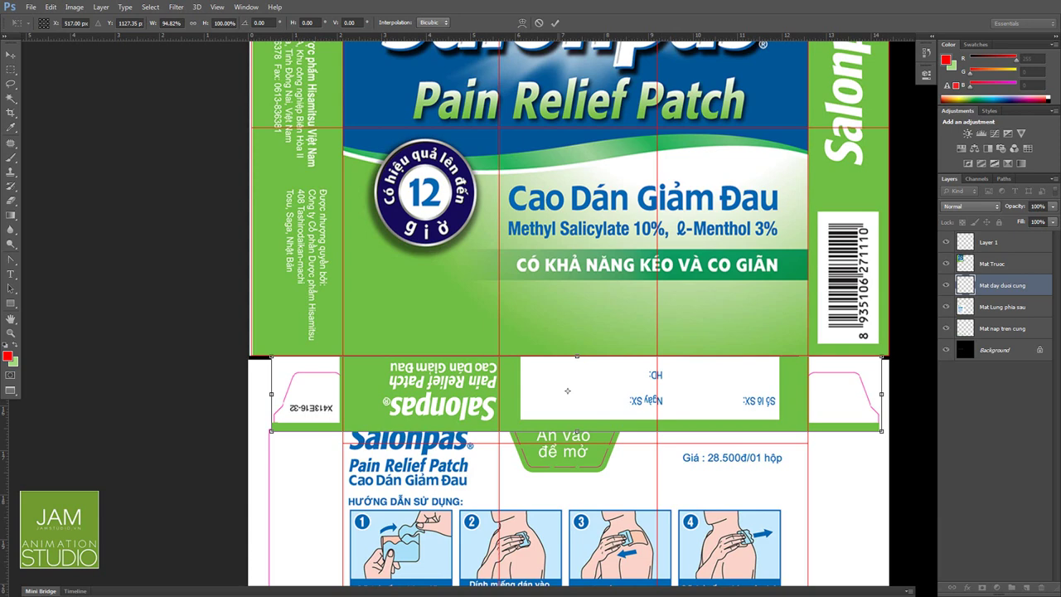
left_click_drag(272, 394, 275, 394)
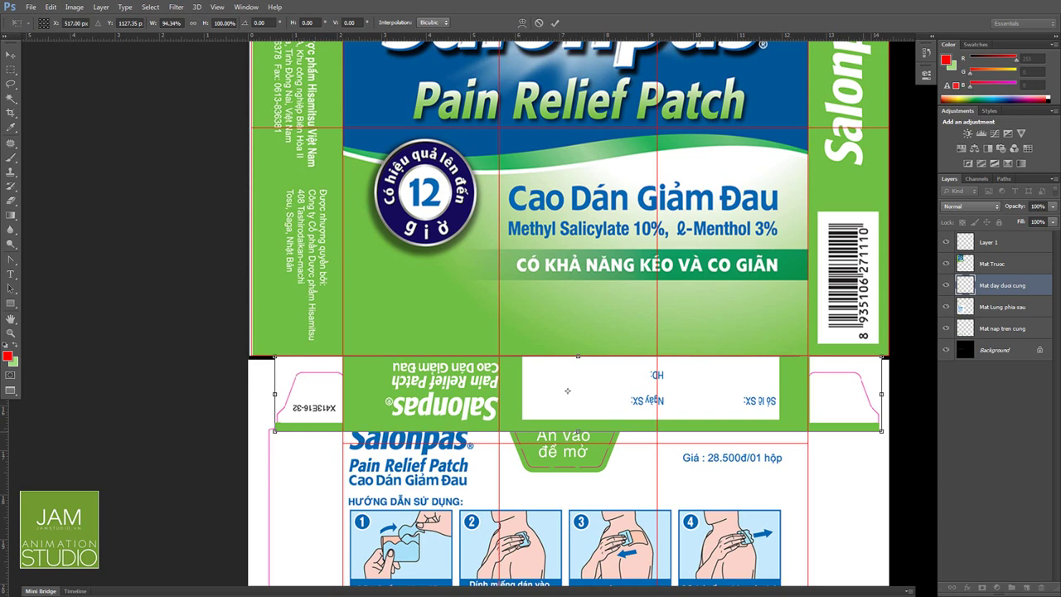
left_click_drag(579, 431, 581, 444)
key("Return")
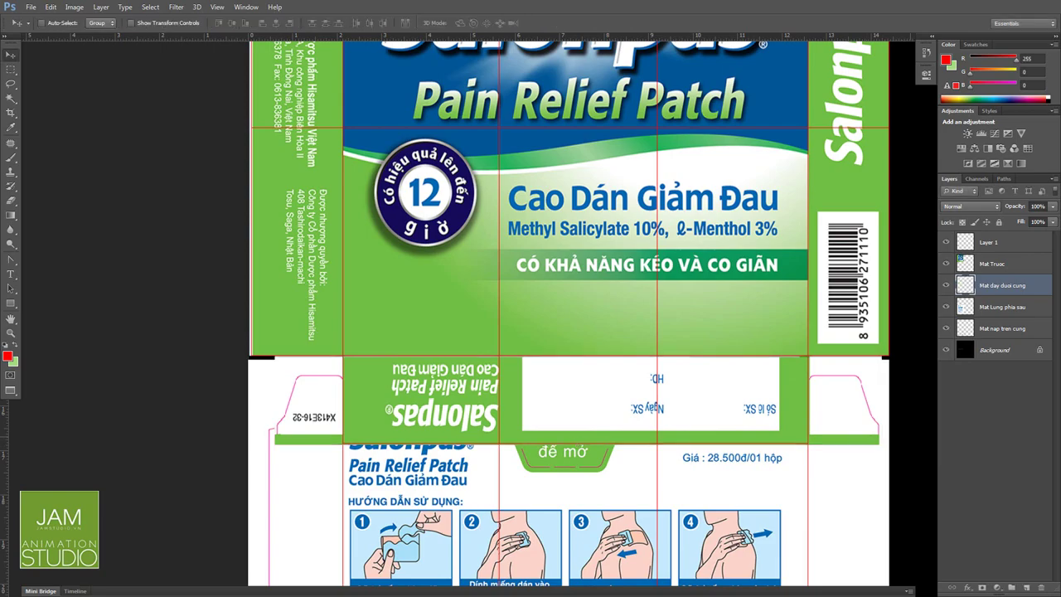
Scale the Mat Lung phia sau artwork to about 100.86% width and 96.15% height, and shift it slightly right within the wireframe.
left_click_drag(572, 464, 560, 92)
scroll(651, 410, "down", 2, "alt")
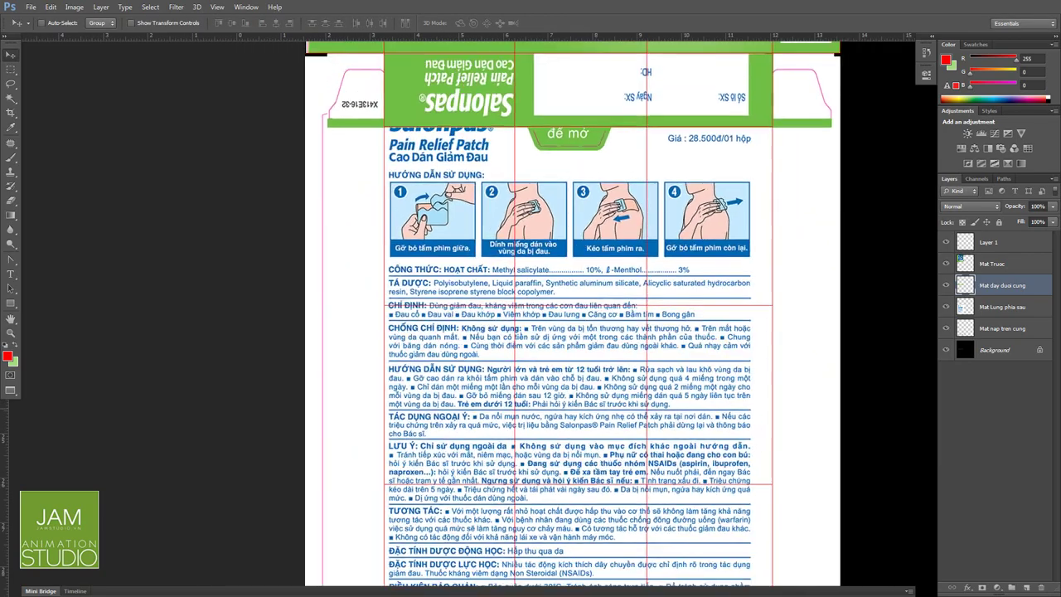
left_click(1002, 307)
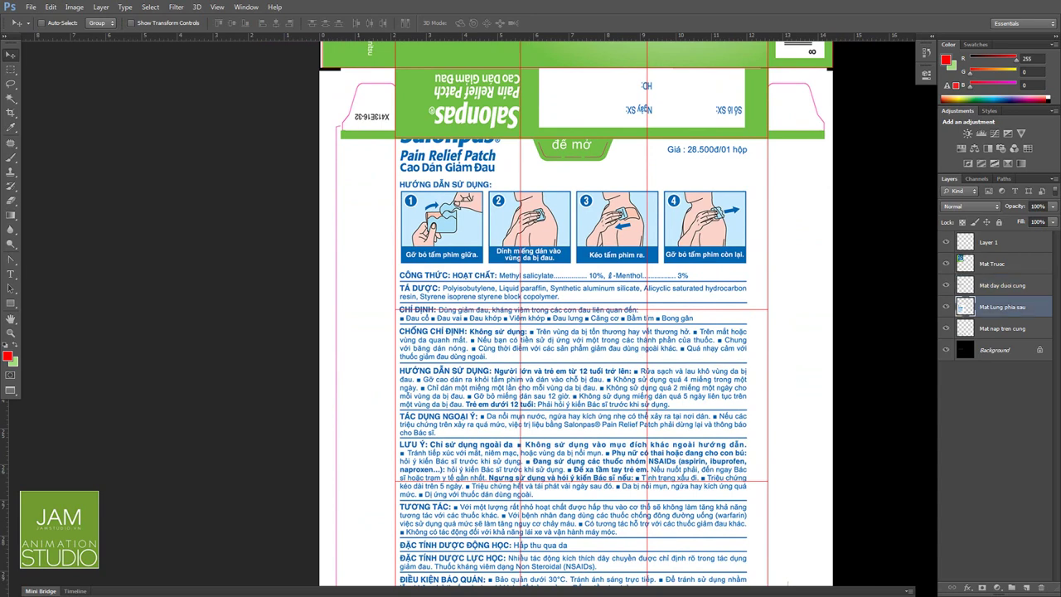
key("ctrl+t")
mouse_move(576, 71)
left_mouse_down()
mouse_move(575, 132)
mouse_move(571, 61)
left_mouse_up()
left_click_drag(571, 339, 568, 371)
left_click_drag(825, 371, 832, 371)
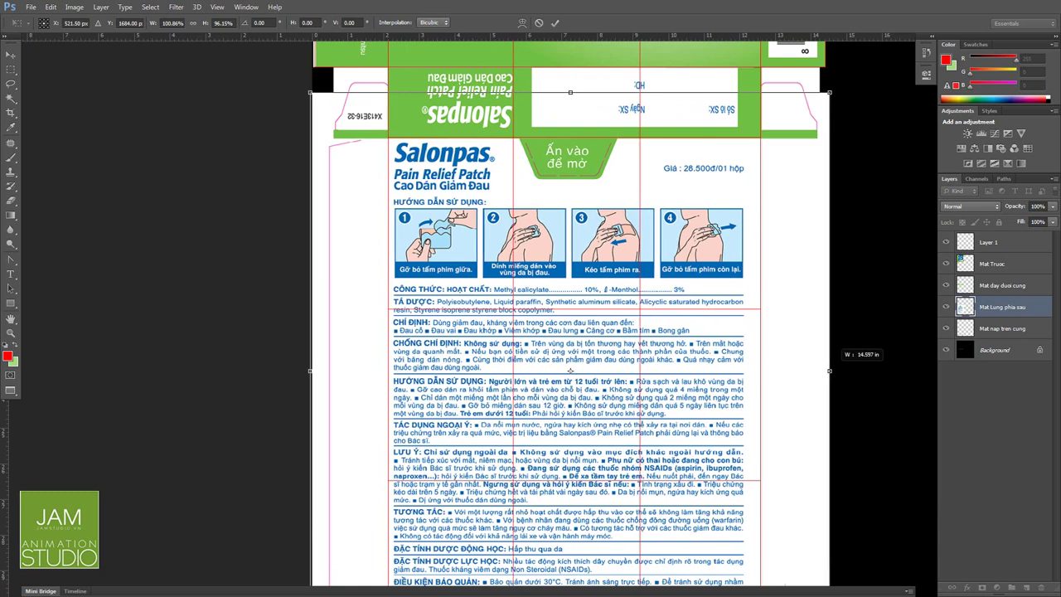
left_click_drag(583, 403, 590, 403)
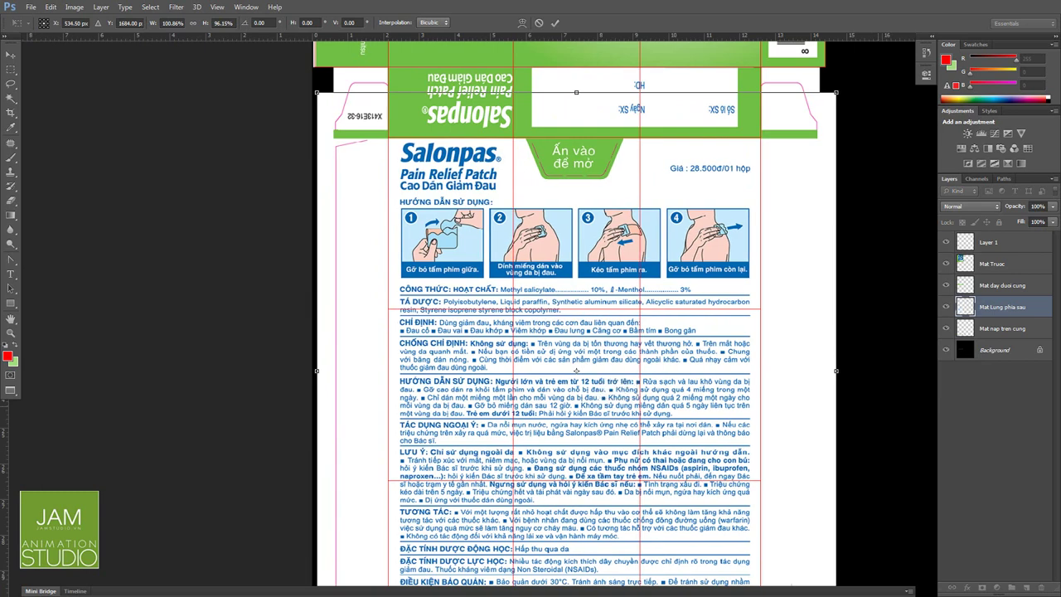
Extend the back artwork's lower edge to the wireframe line, bringing its height to about 96.92%, and apply the transform.
scroll(590, 403, "down", 4)
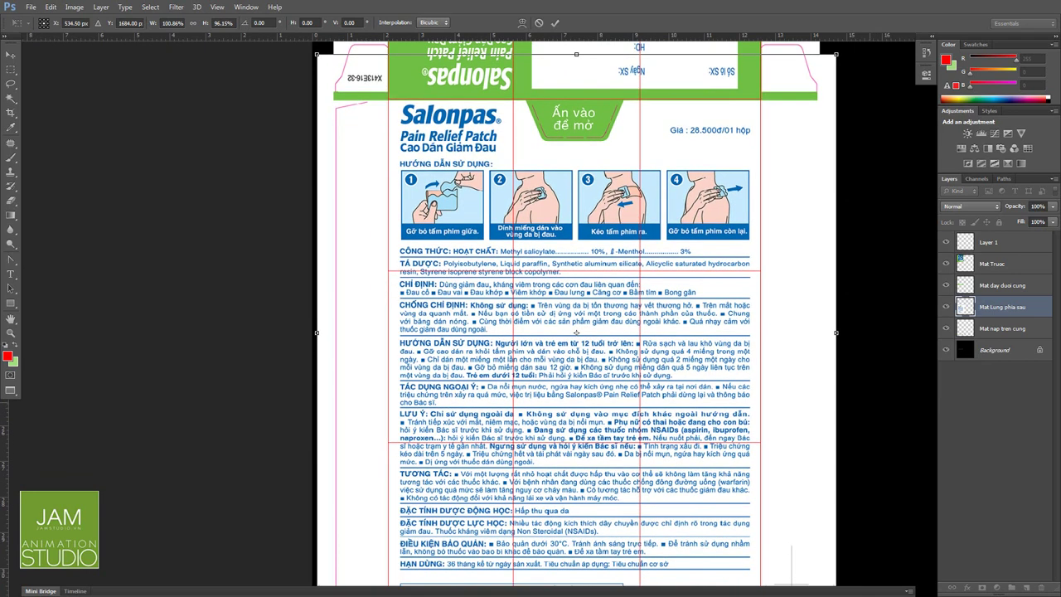
left_click(590, 403)
left_click_drag(590, 403, 584, 256)
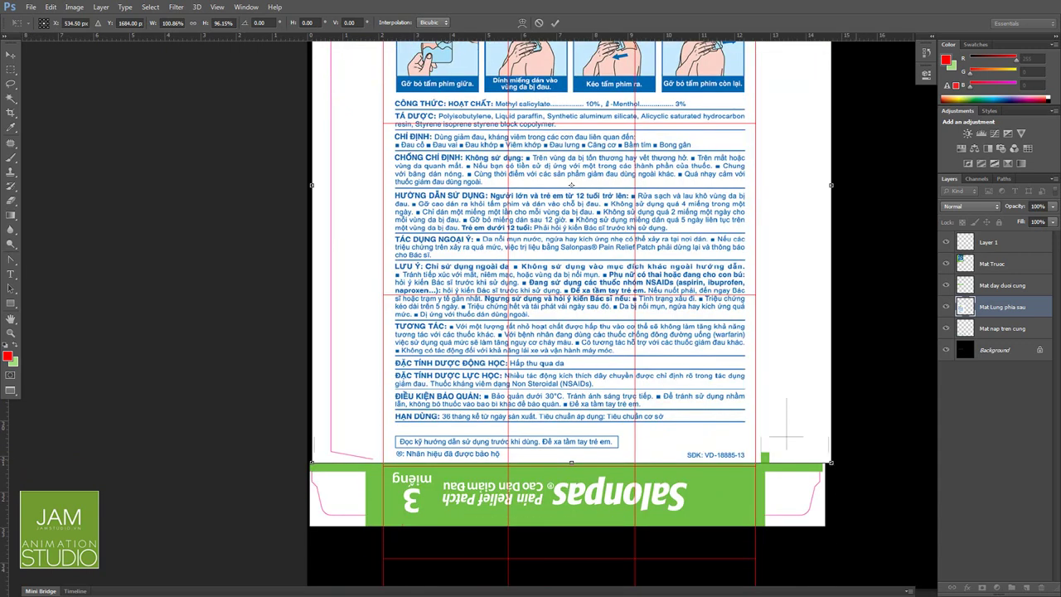
left_click_drag(571, 462, 572, 467)
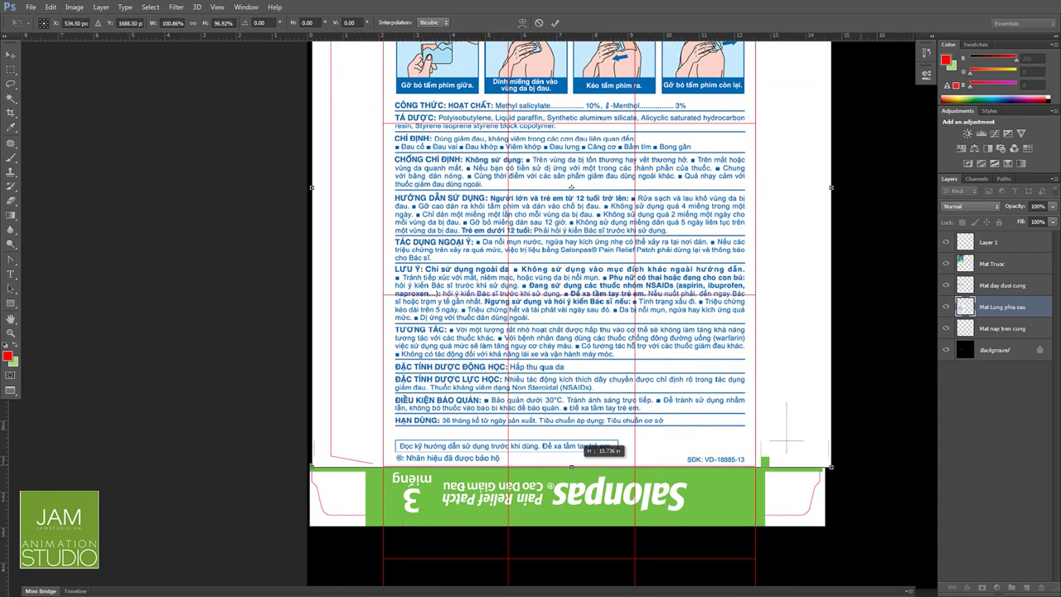
key("Return")
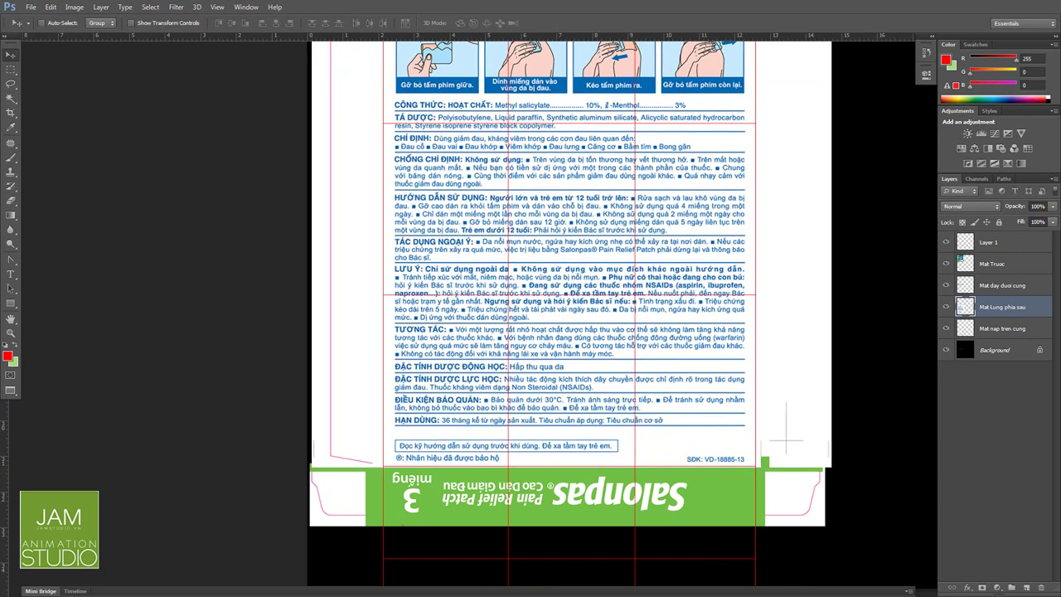
Stretch the Mat nap tren cung artwork down to about 151.56% height and narrow both sides so its green panel fits the wireframe.
scroll(572, 315, "down", 4)
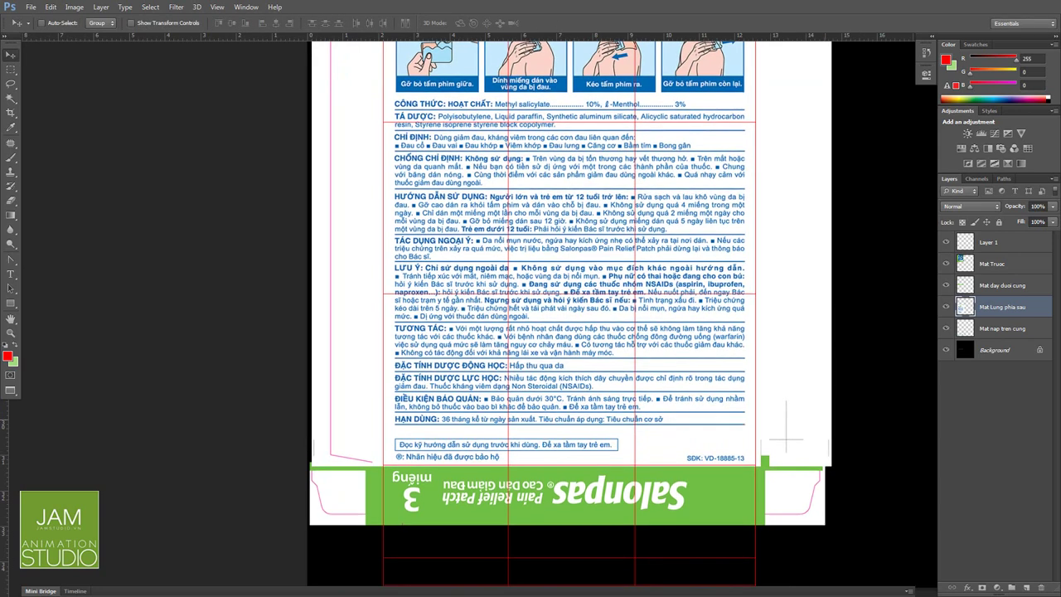
right_click(580, 347)
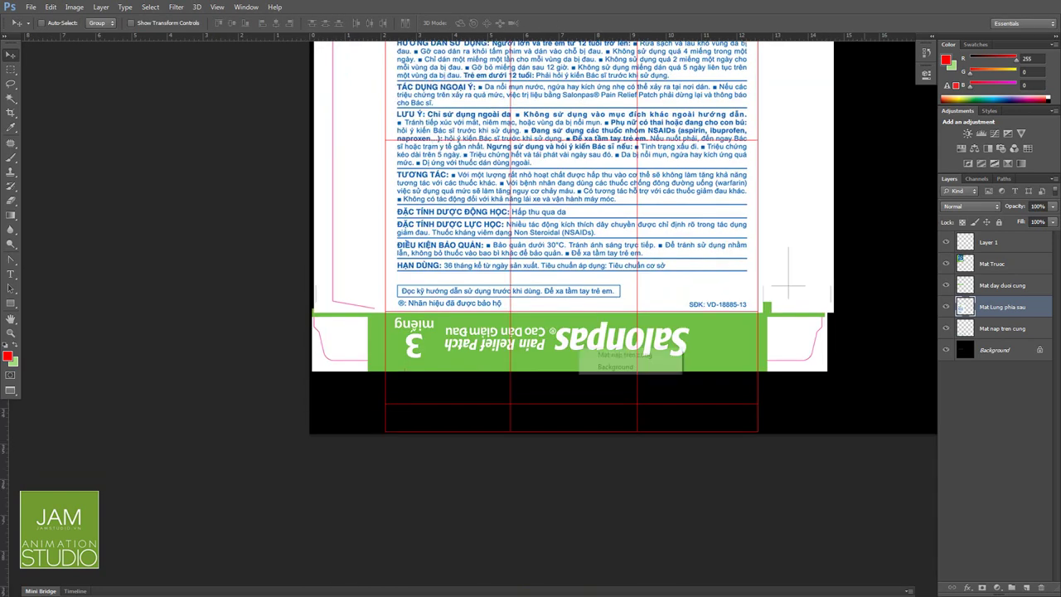
left_click(618, 355)
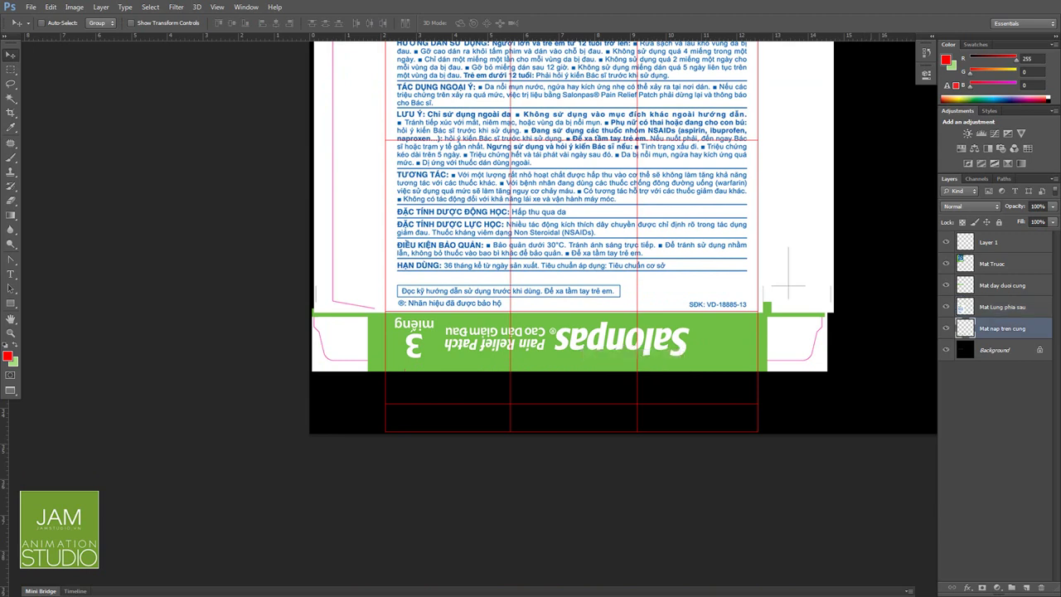
key("ctrl+t")
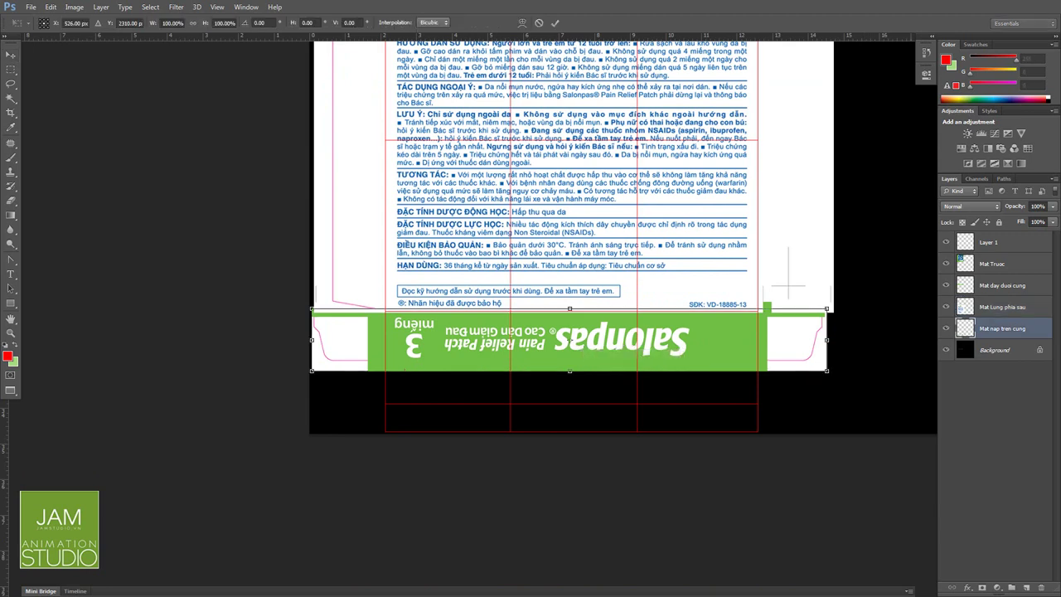
left_click_drag(569, 371, 570, 403)
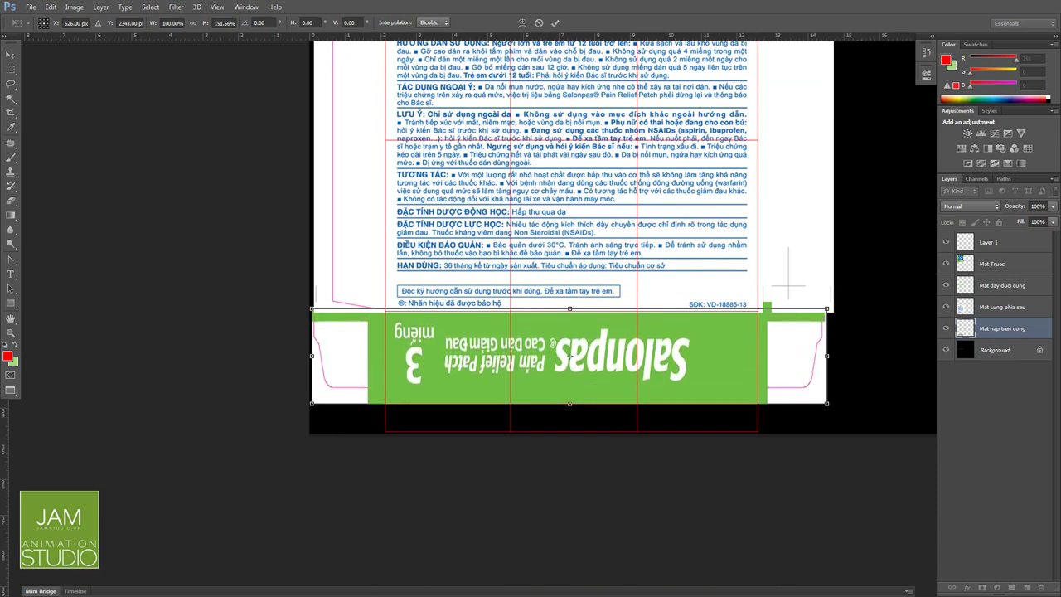
left_click_drag(827, 355, 822, 356)
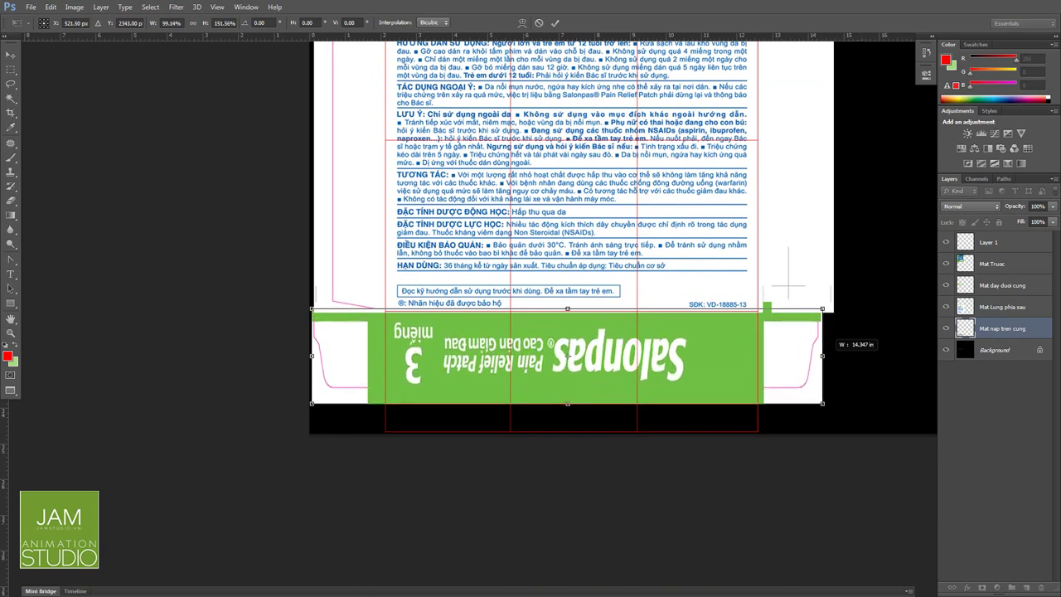
left_click_drag(822, 356, 817, 356)
left_click_drag(313, 356, 331, 355)
key("Return")
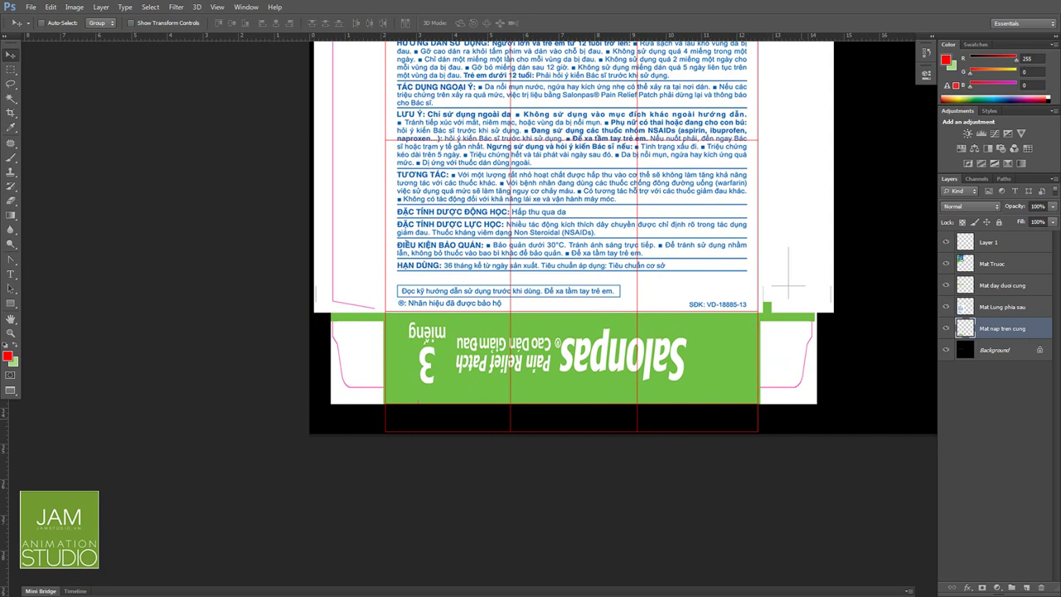
Stretch the lower green strip of Mat nap tren cung down to the last wireframe line and clear the small stray mark on it.
key("m")
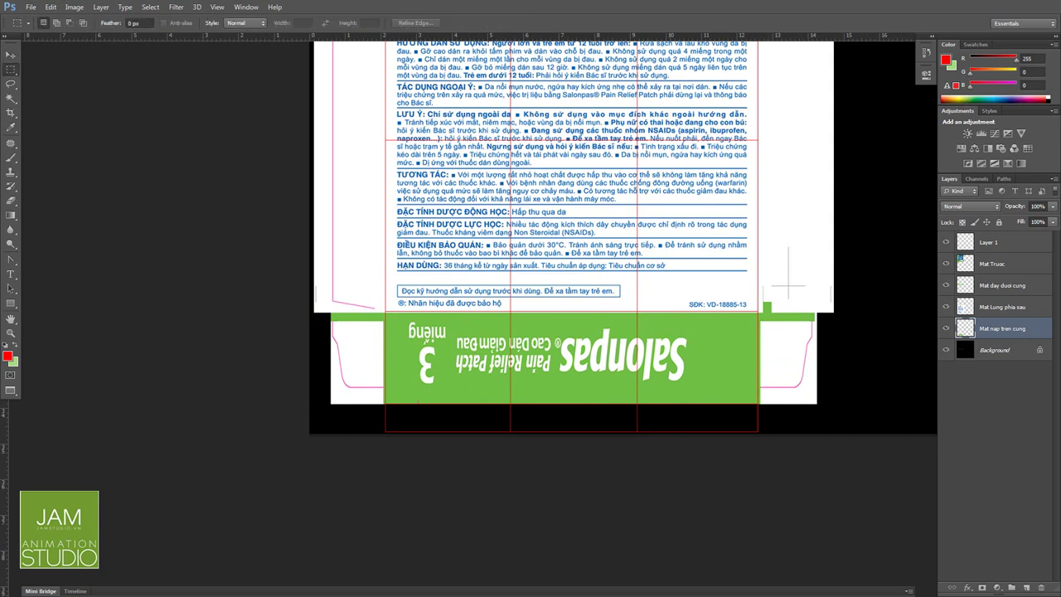
left_click_drag(386, 404, 761, 390)
key("ctrl+t")
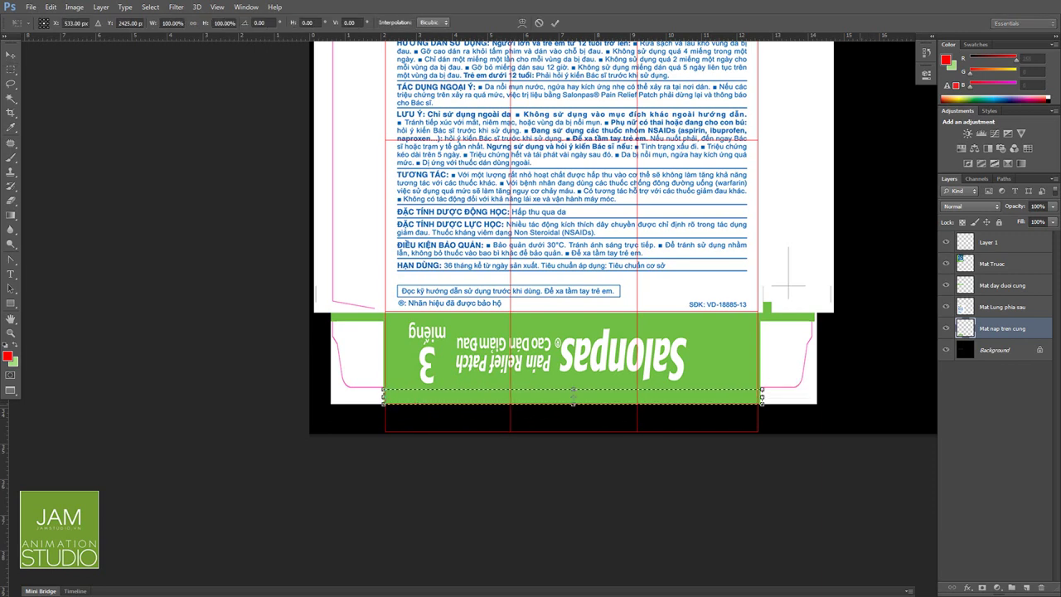
left_click_drag(573, 404, 573, 433)
key("Return")
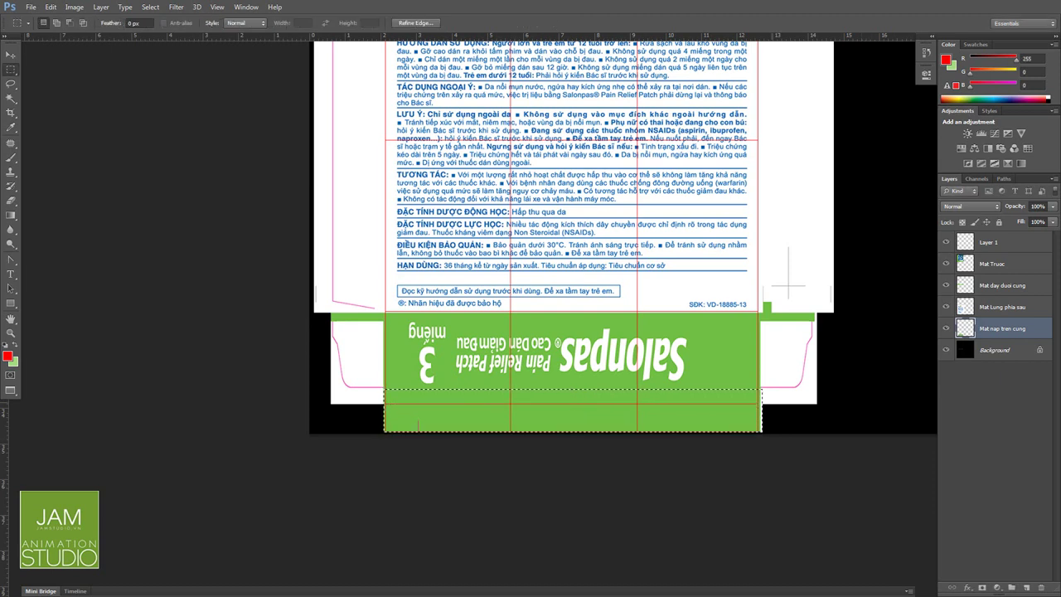
key("ctrl+d")
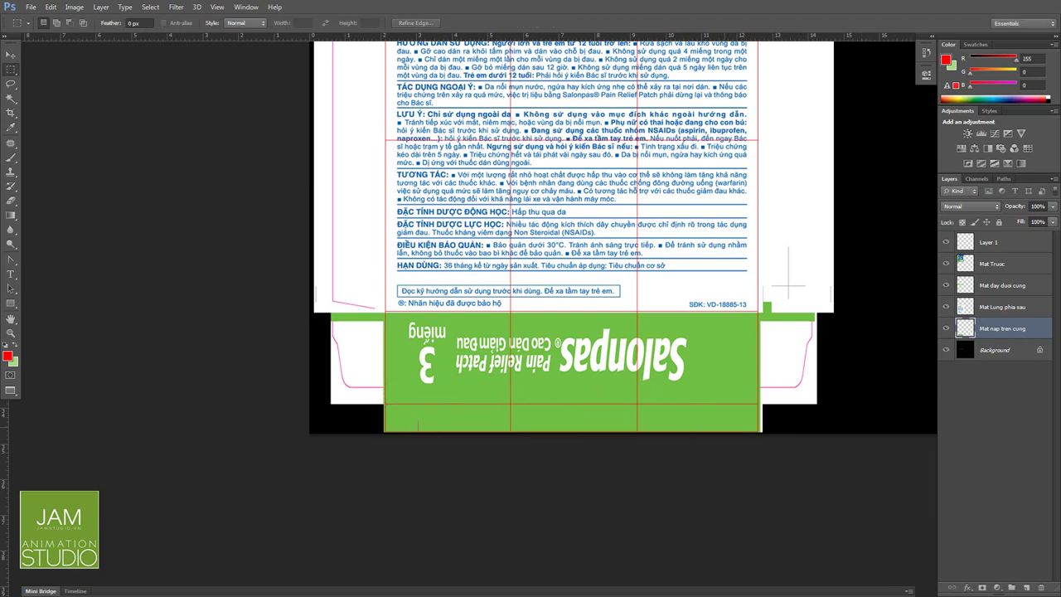
mouse_move(428, 415)
left_mouse_down()
mouse_move(443, 432)
mouse_move(423, 424)
left_mouse_up()
key("ctrl+d")
Hide the red wireframe on Layer 1 and the black Background so only the package artwork shows.
left_click(946, 242)
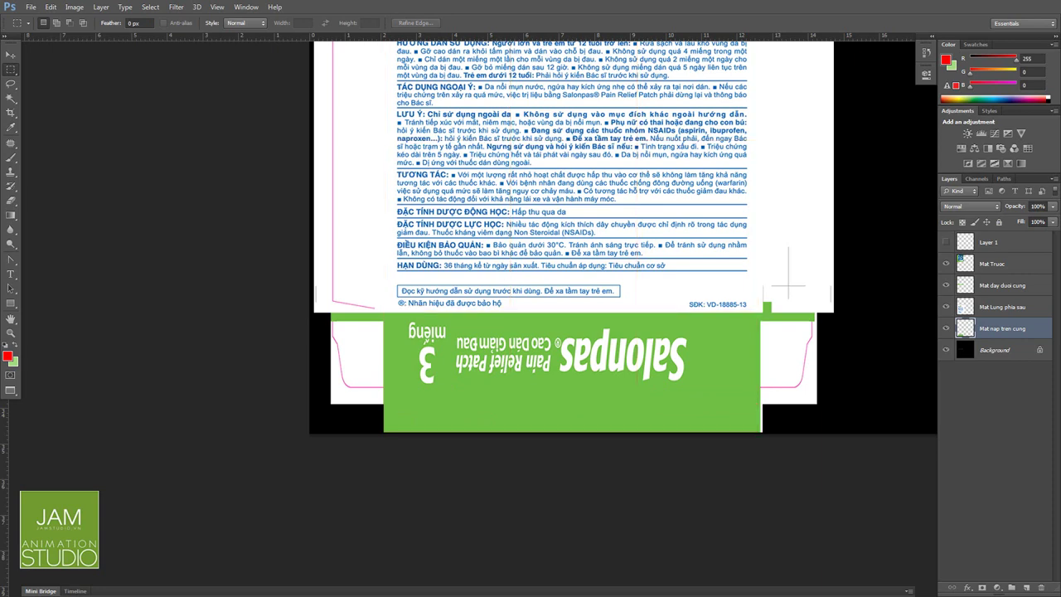
left_click_drag(664, 248, 663, 424)
scroll(652, 365, "down", 10, "alt")
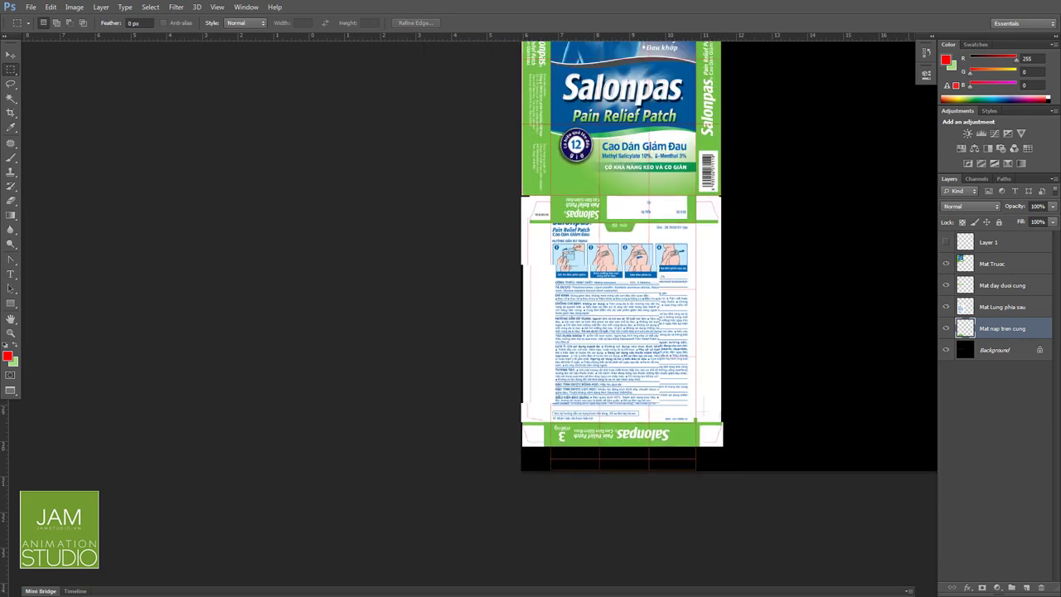
left_click_drag(740, 440, 720, 509)
left_click_drag(720, 349, 691, 436)
left_click(946, 350)
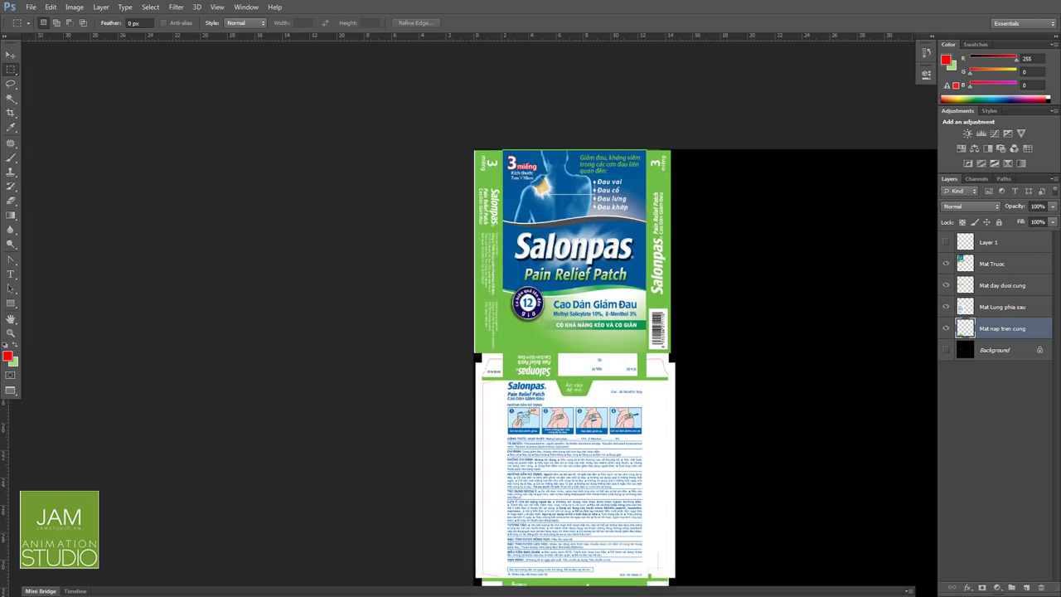
Save a JPEG copy of the artwork as UV Salompass.jpg on the Desktop at maximum quality 12, Baseline Optimized.
key("ctrl+shift+s")
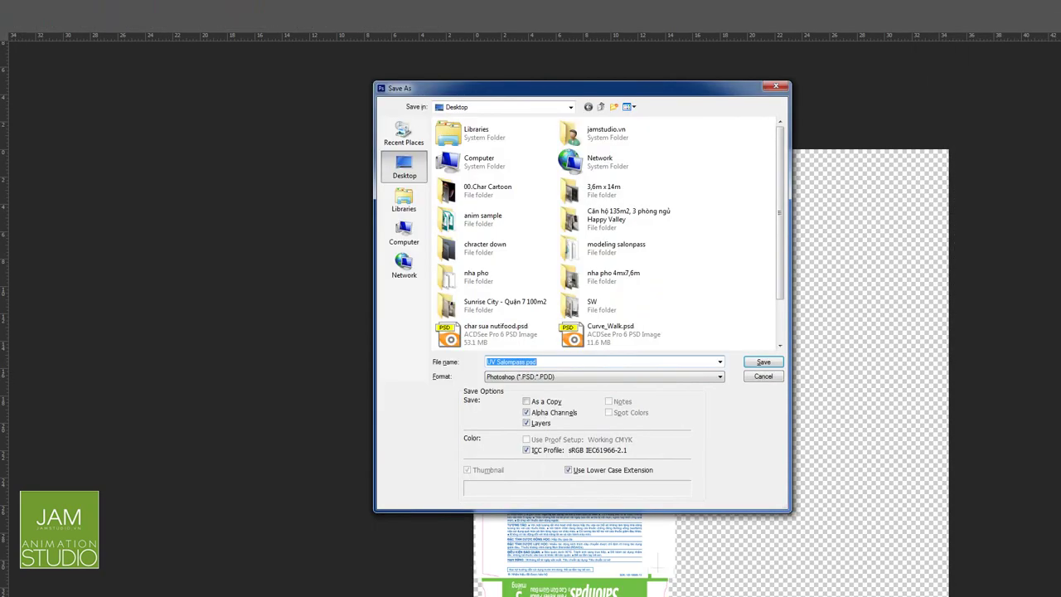
left_click(604, 377)
left_click(572, 452)
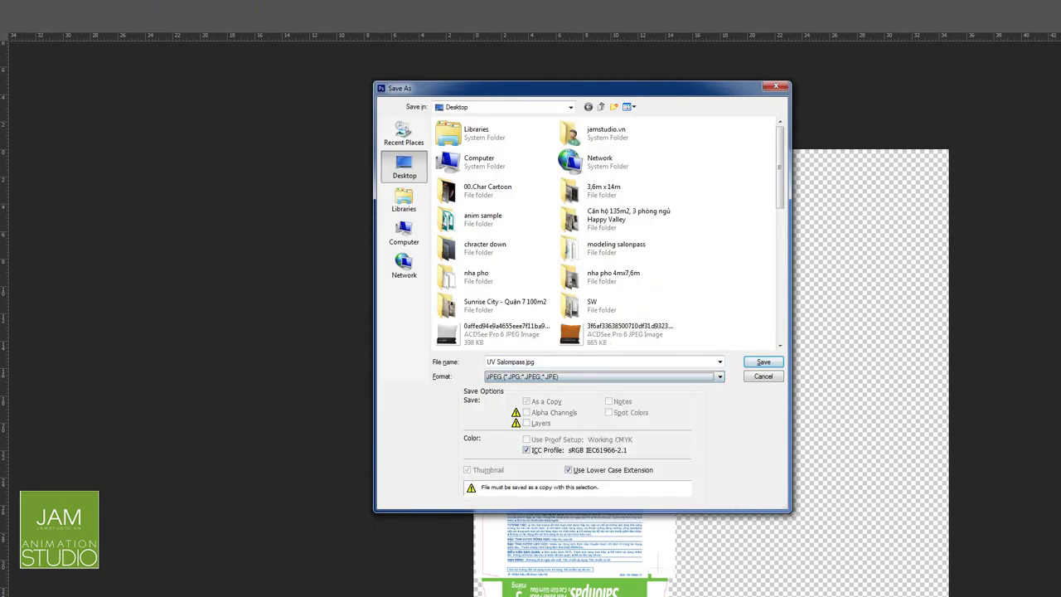
left_click(764, 362)
key("Return")
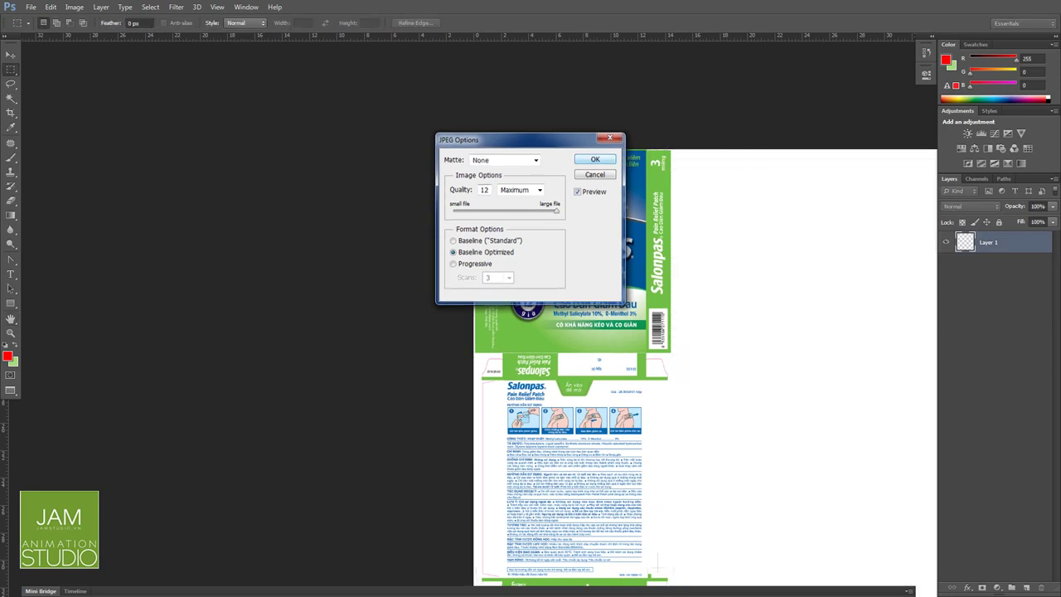
Switch to 3ds Max, leave the Unwrap UVW sub-object mode, and show the 01 - Default material's diffuse bitmap settings in the Material Editor.
key("alt+Tab")
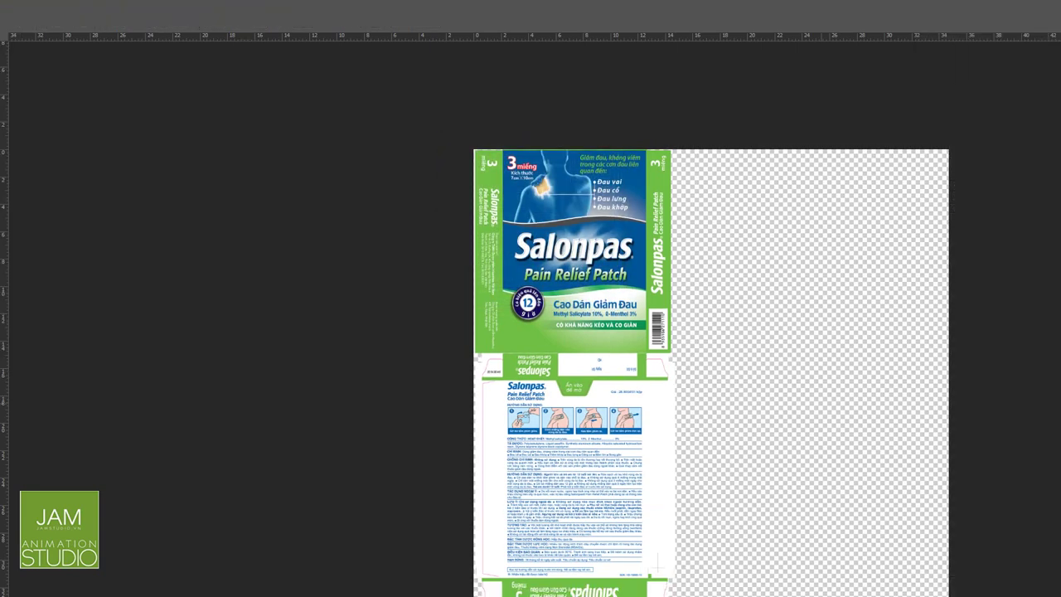
key("Tab")
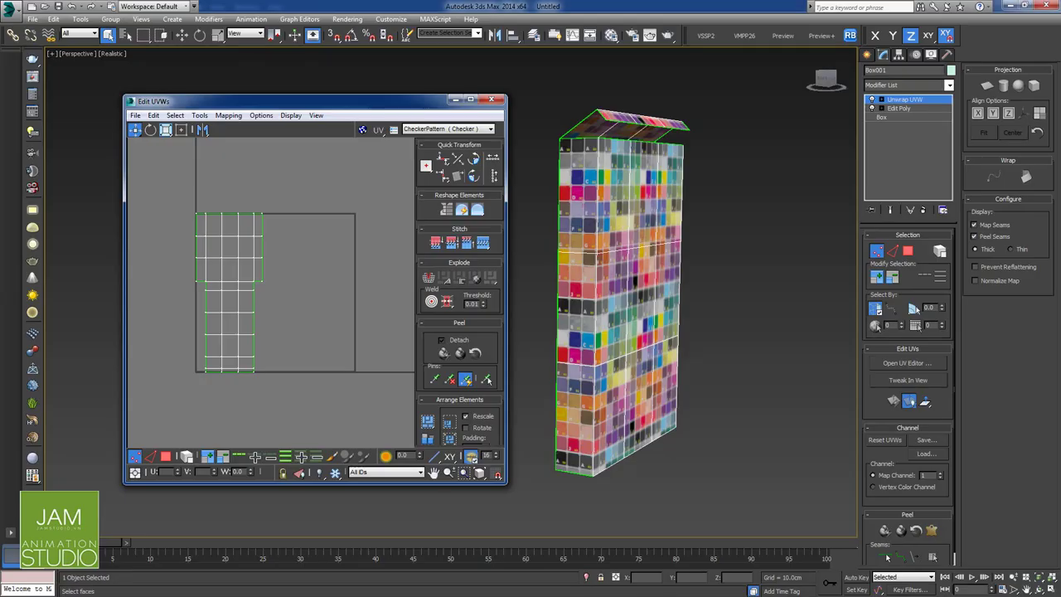
left_click(904, 100)
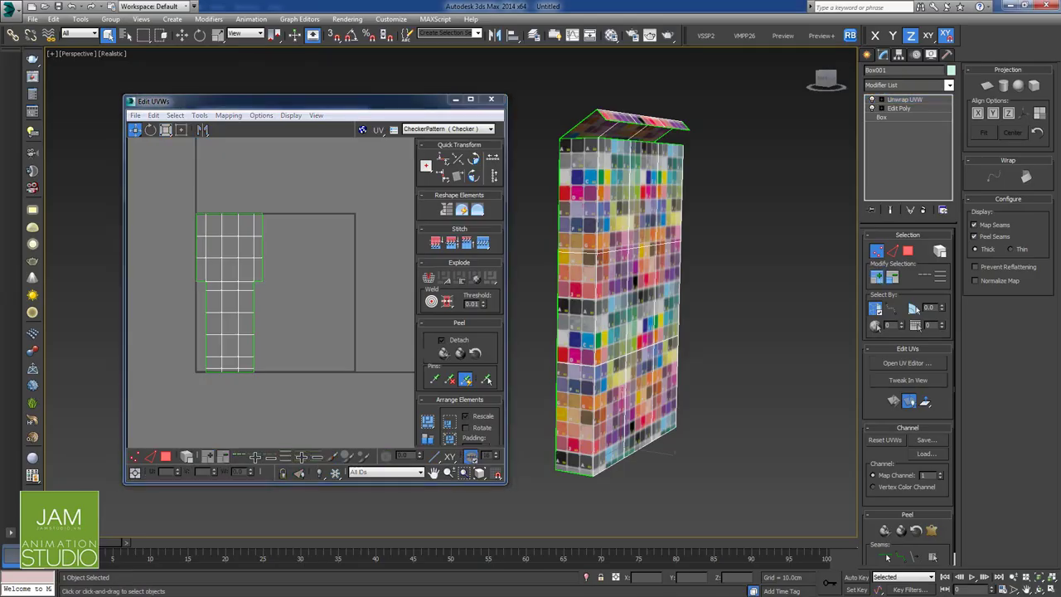
key("m")
key("m")
left_click(660, 149)
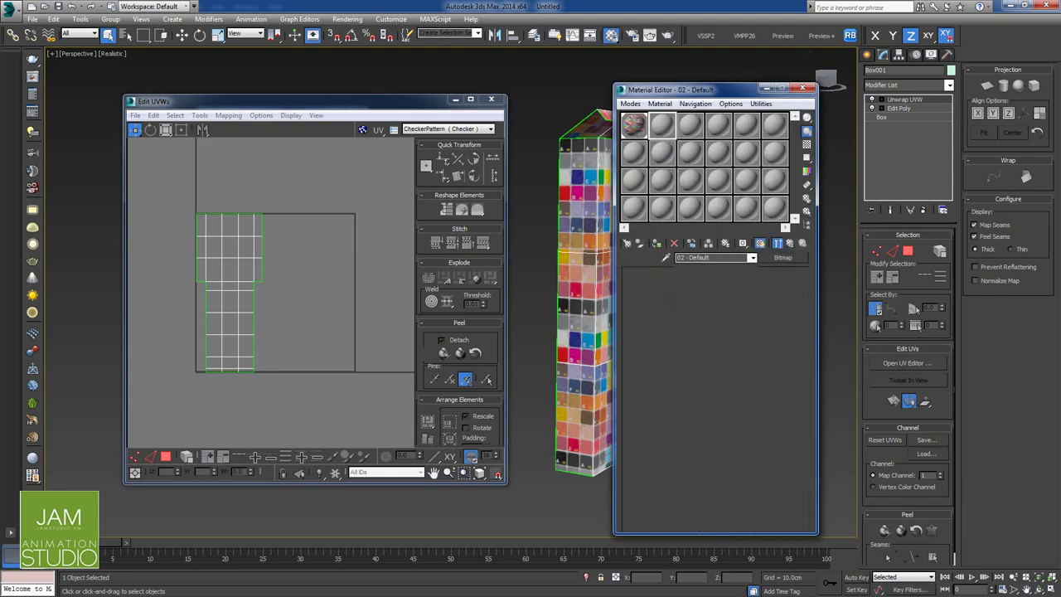
left_click(635, 127)
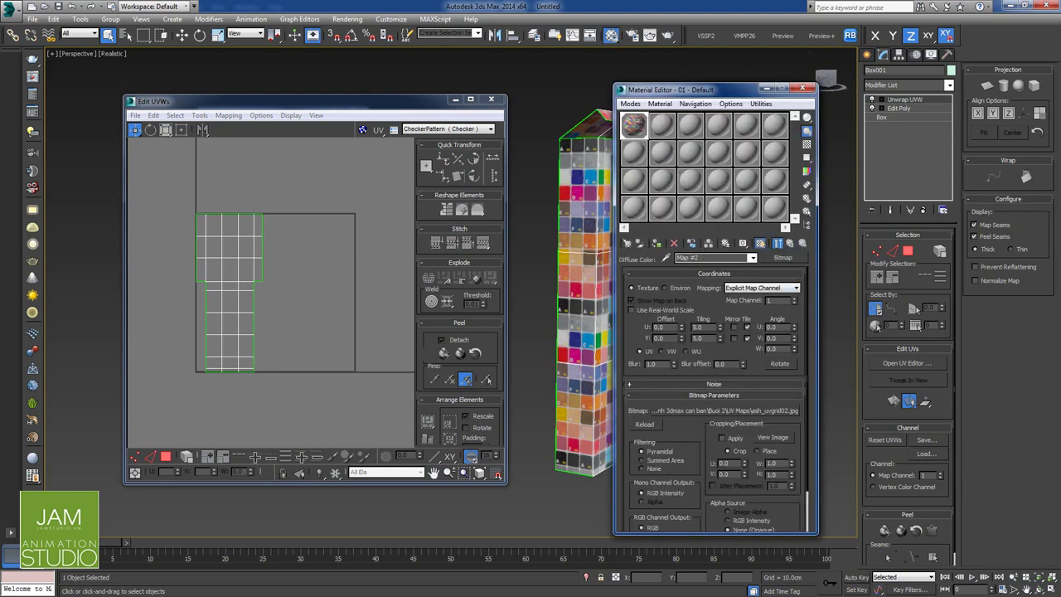
Replace the material's checker bitmap with UV Salompass.jpg from the Desktop.
left_click(715, 411)
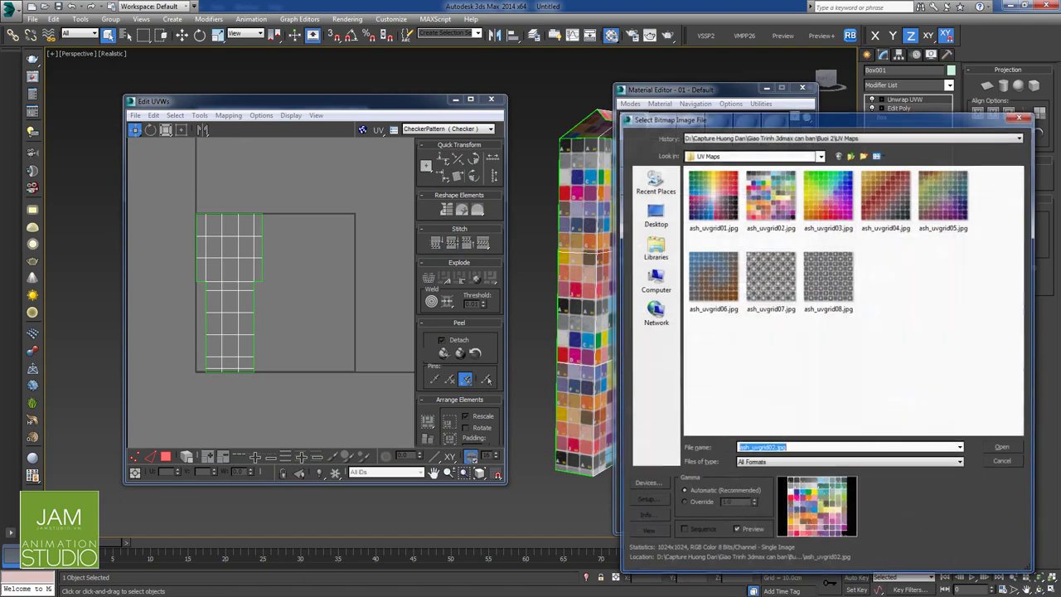
left_click(654, 215)
left_click(966, 325)
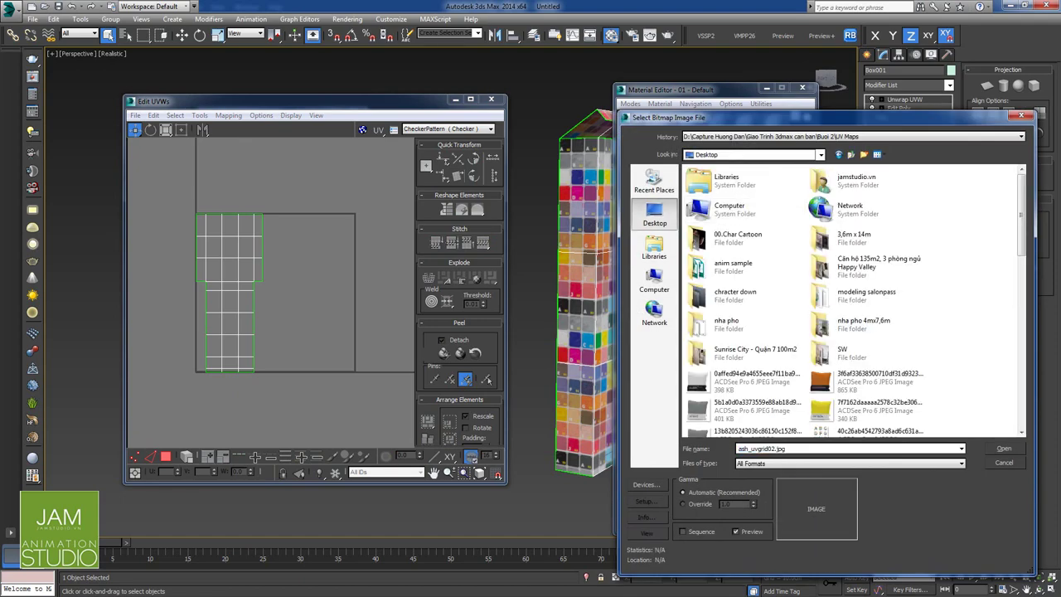
scroll(966, 325, "down", 10)
double_click(876, 392)
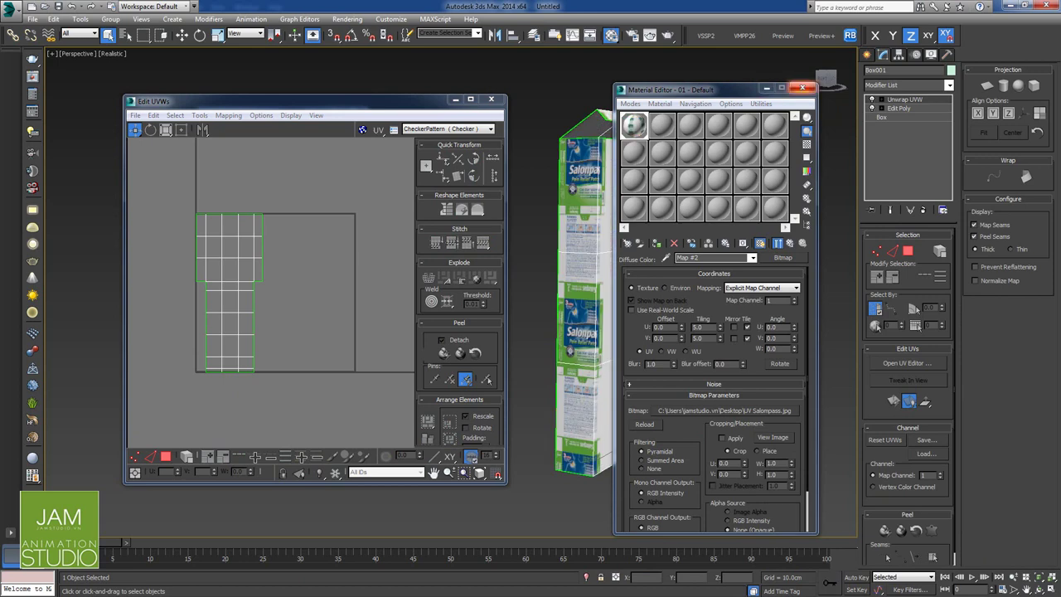
Set both the U and V tiling of the UV Salompass.jpg bitmap to 1.0 and close the Material Editor.
left_click(803, 88)
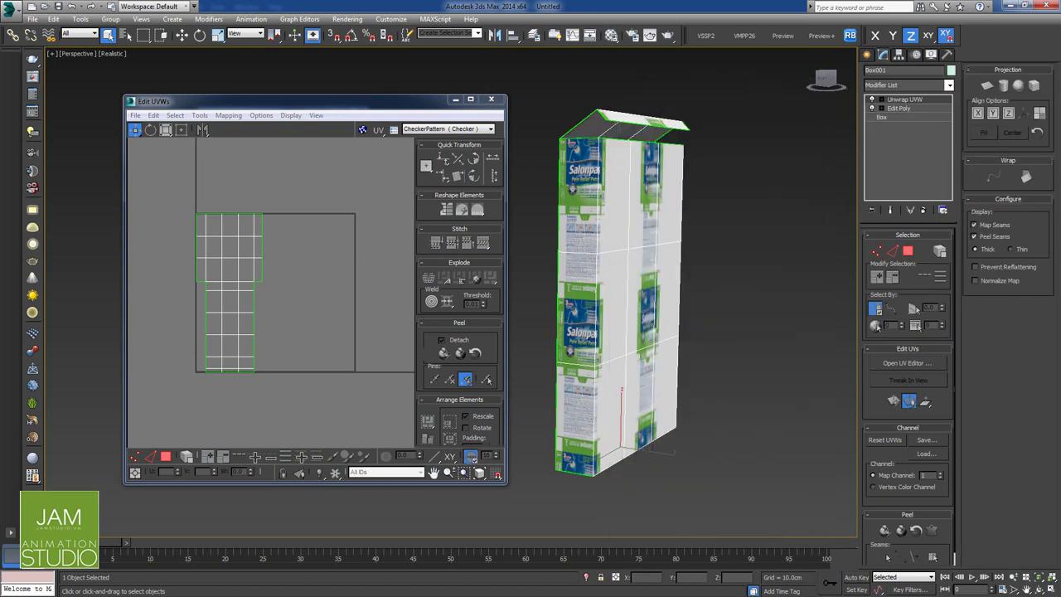
middle_click_drag(739, 274, 788, 276, "alt")
left_click(611, 35)
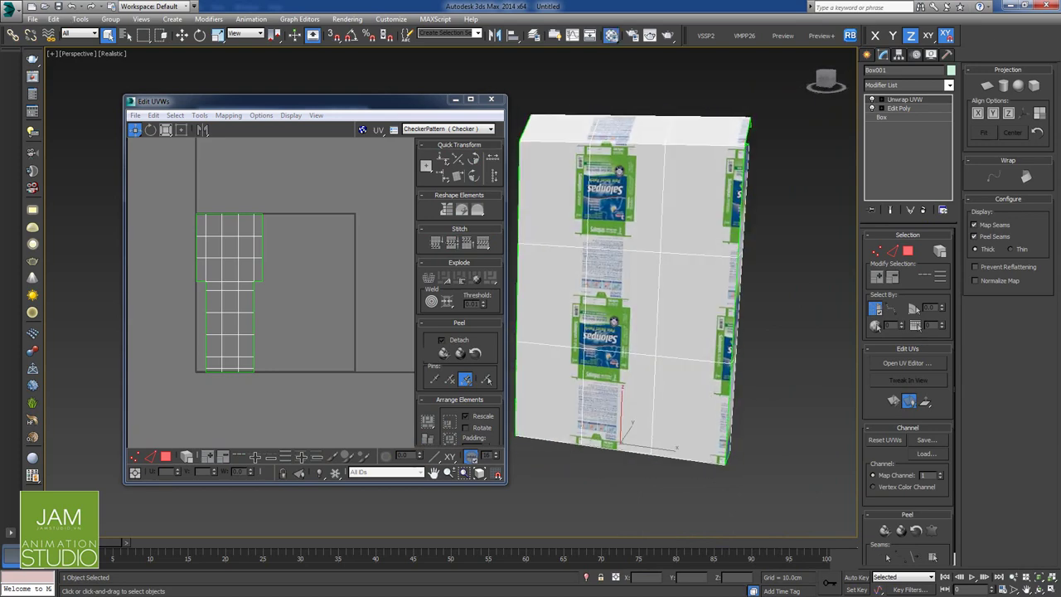
double_click(699, 327)
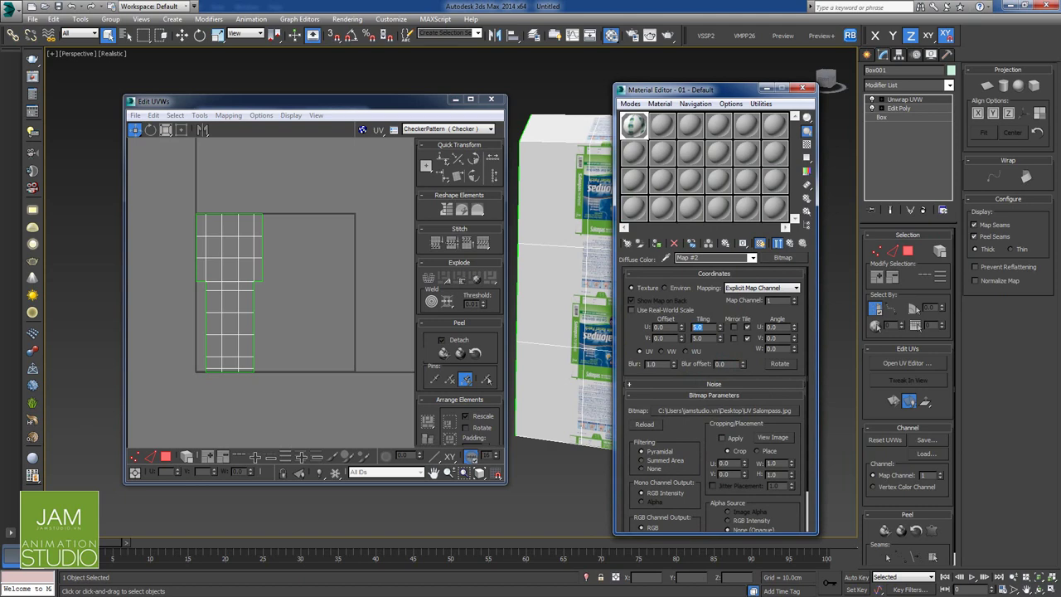
type("1")
key("Tab")
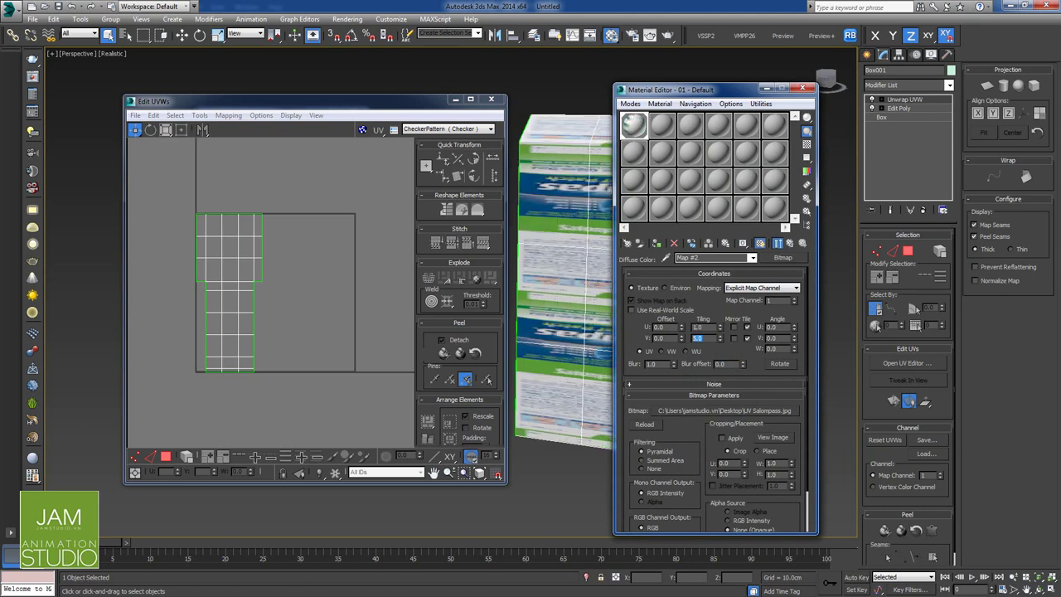
type("1")
key("Return")
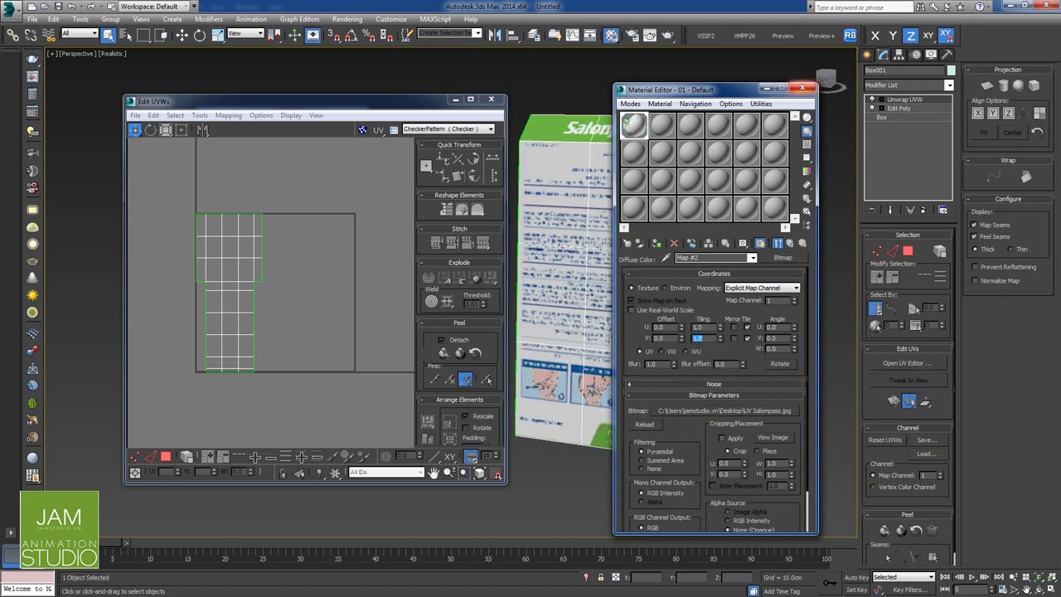
left_click(802, 88)
mouse_move(738, 249)
middle_mouse_down("alt")
mouse_move(557, 258)
mouse_move(642, 203)
mouse_move(663, 228)
mouse_move(624, 258)
mouse_move(862, 255)
mouse_move(629, 264)
mouse_move(738, 257)
mouse_move(636, 262)
mouse_move(737, 258)
mouse_move(725, 259)
middle_mouse_up("alt")
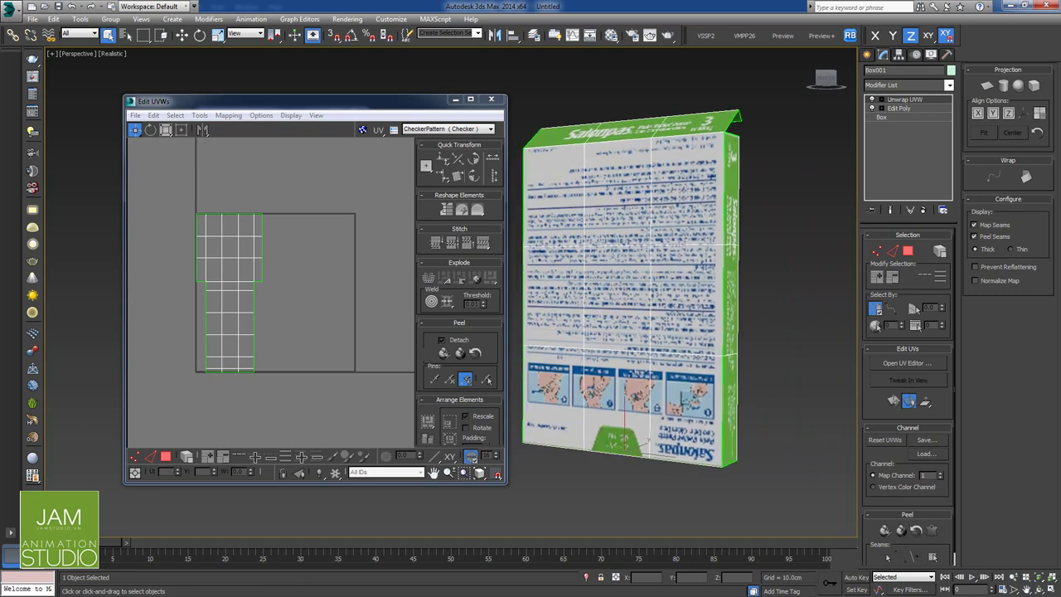
Switch to Photoshop, flip the Mat Lung phia sau layer by 180 degrees, and move it down below the green-edged bottom-face panel.
left_click(315, 182)
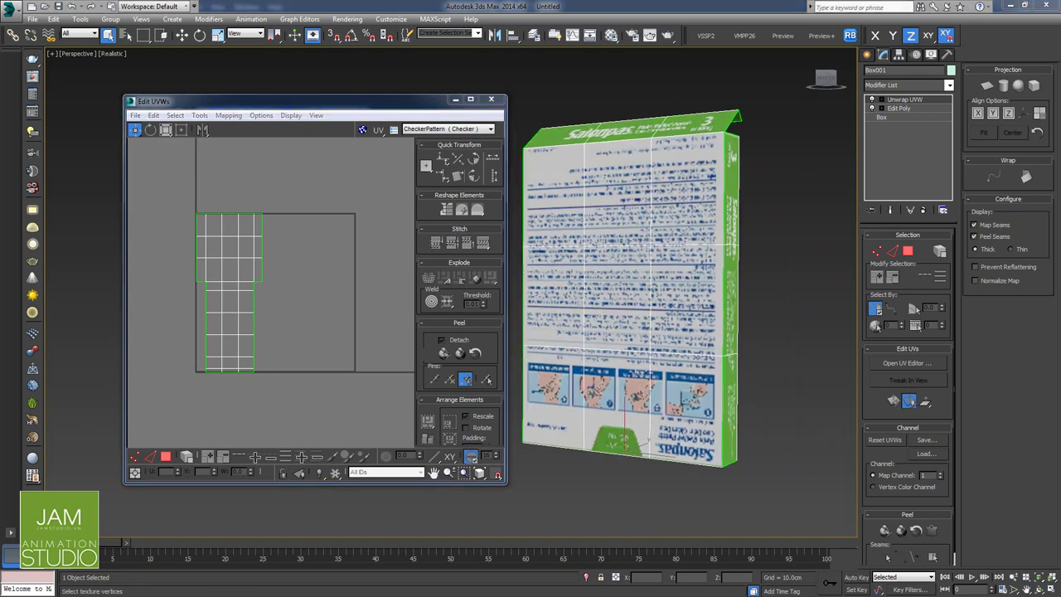
key("alt+Tab")
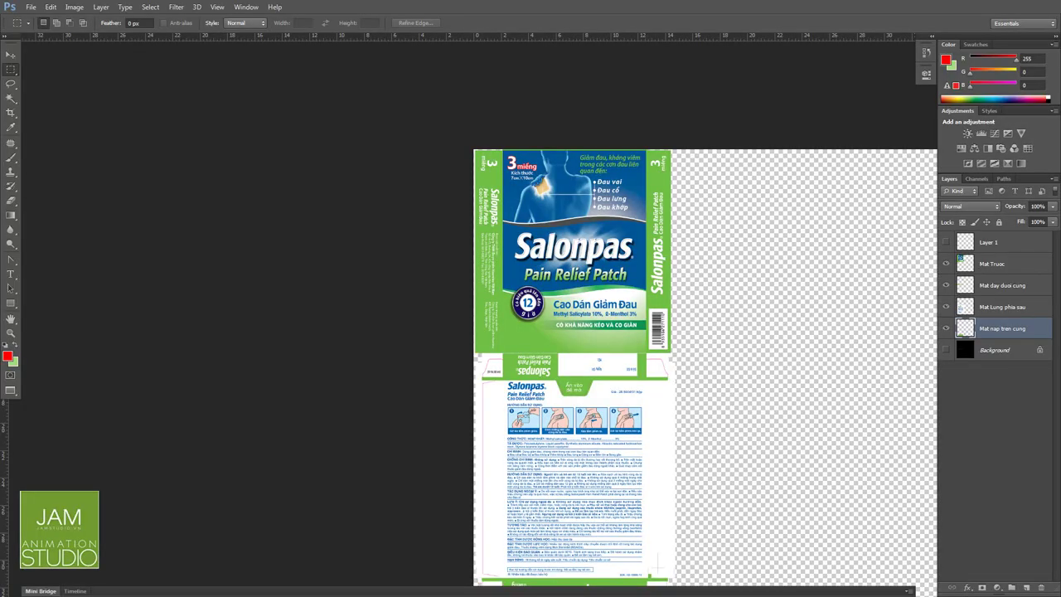
left_click(1002, 307)
key("ctrl+t")
left_click_drag(572, 464, 567, 361)
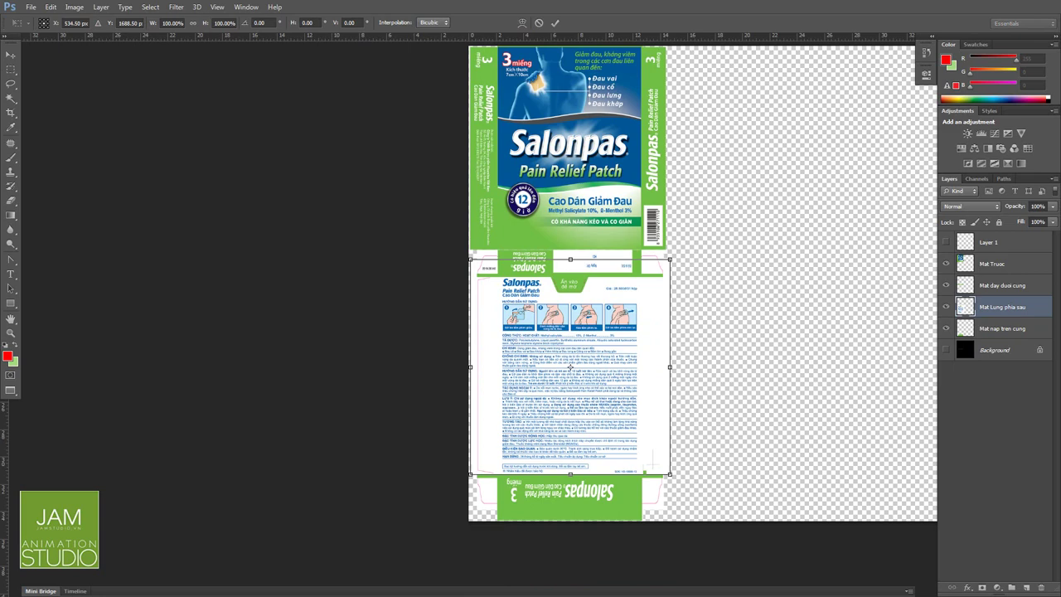
left_click_drag(717, 240, 504, 405, "shift")
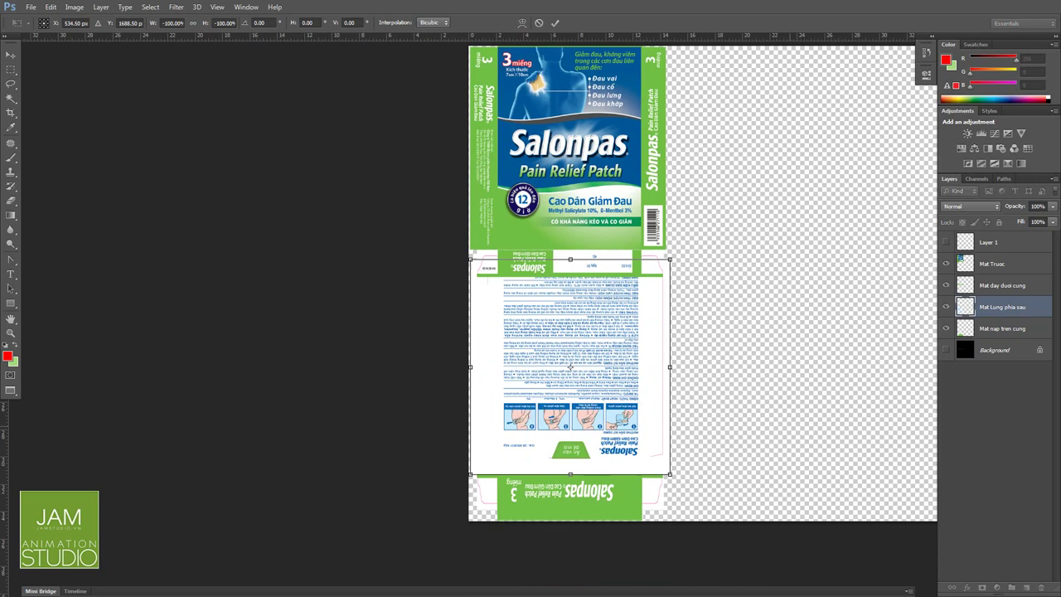
left_click_drag(578, 352, 579, 370, "shift")
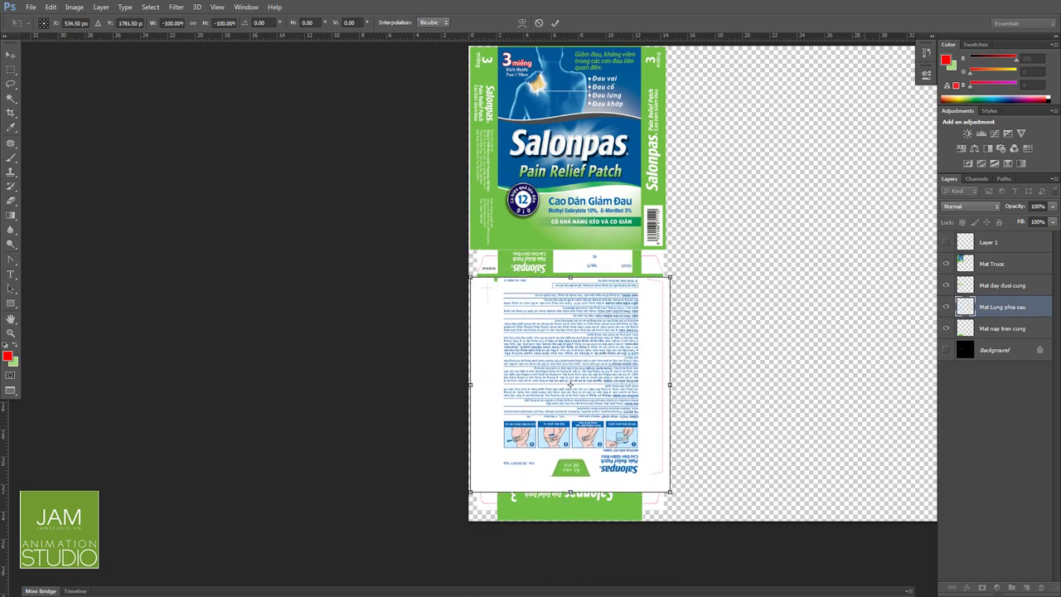
key("Return")
Move the Mat nap tren cung layer above Mat Lung phia sau in the layer order.
left_click(1003, 329)
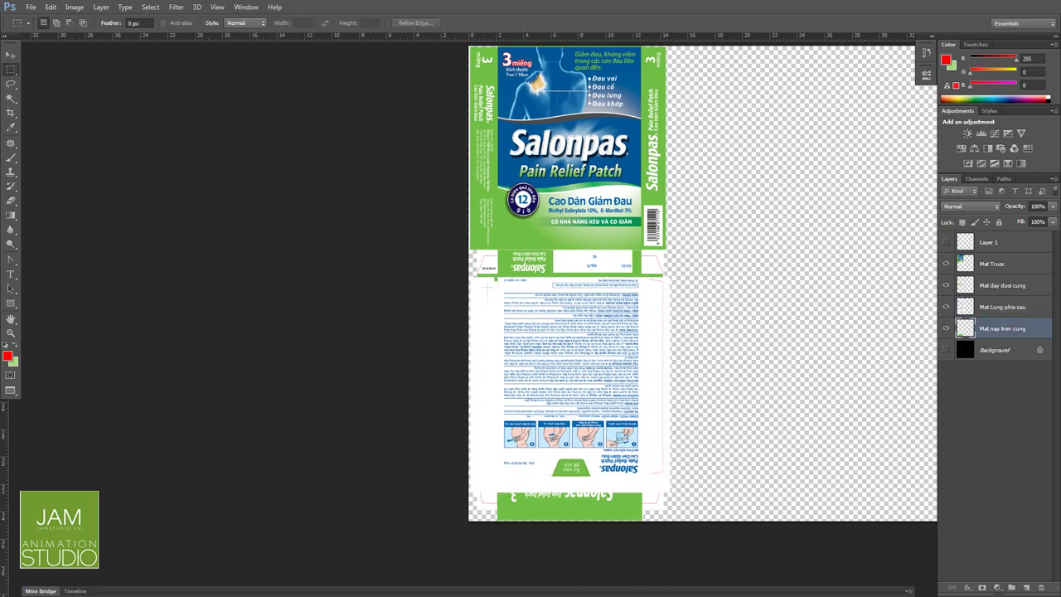
left_click_drag(1002, 329, 1002, 297)
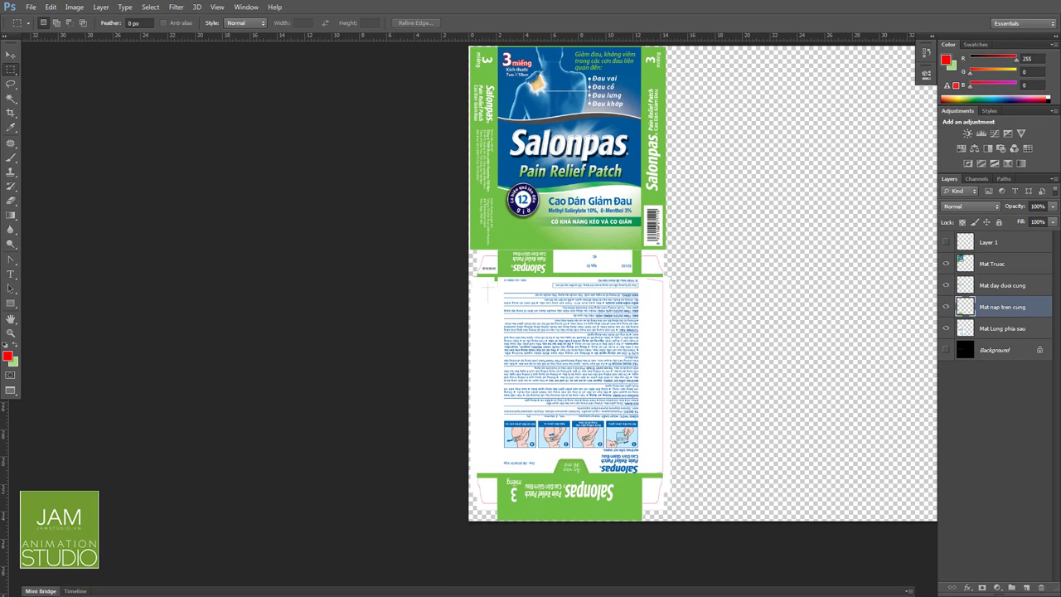
key("ctrl+t")
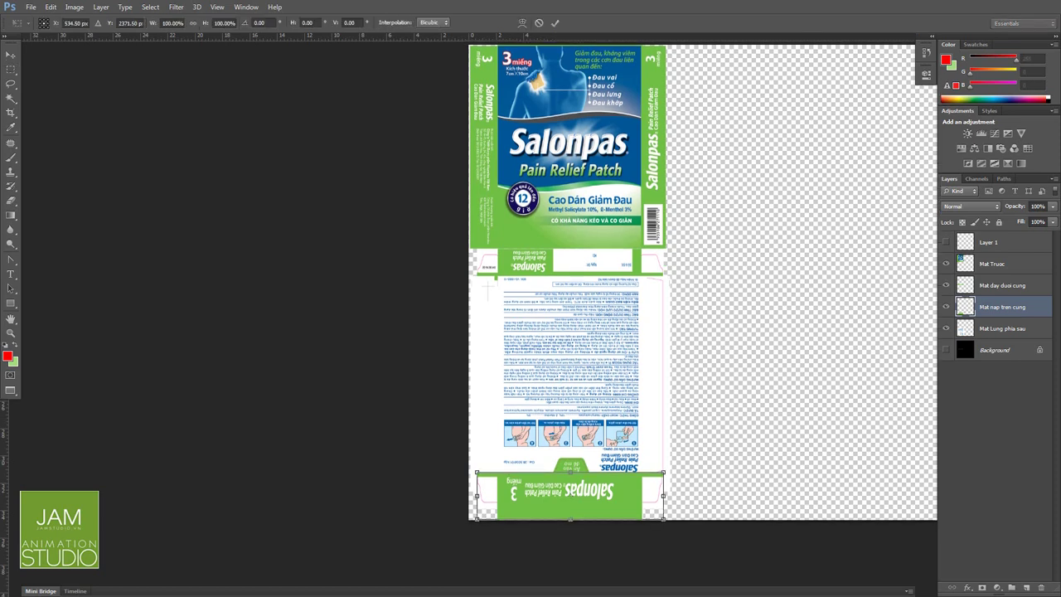
left_click_drag(616, 416, 669, 374)
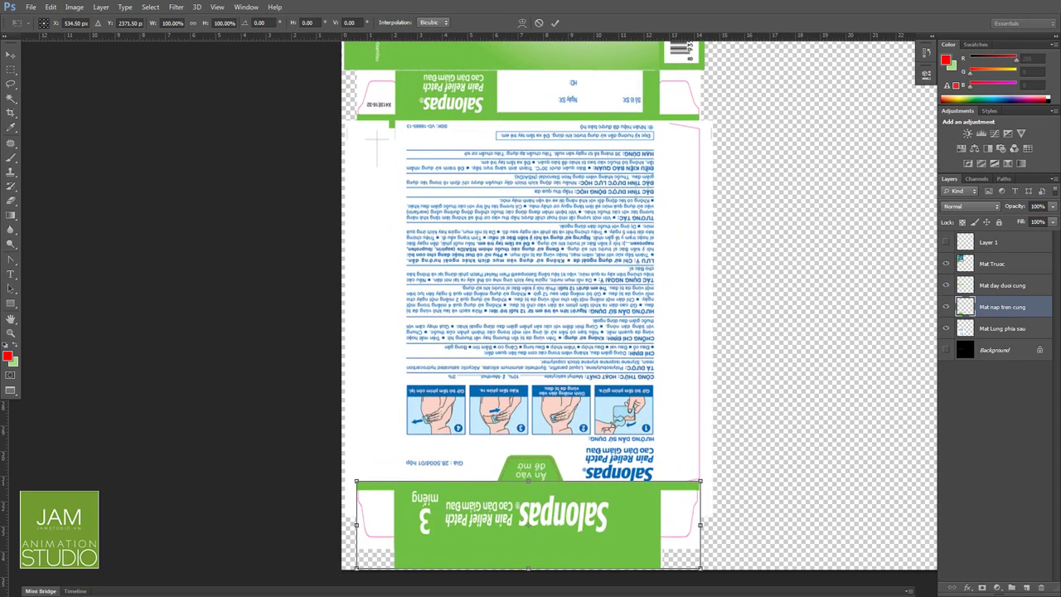
key("Return")
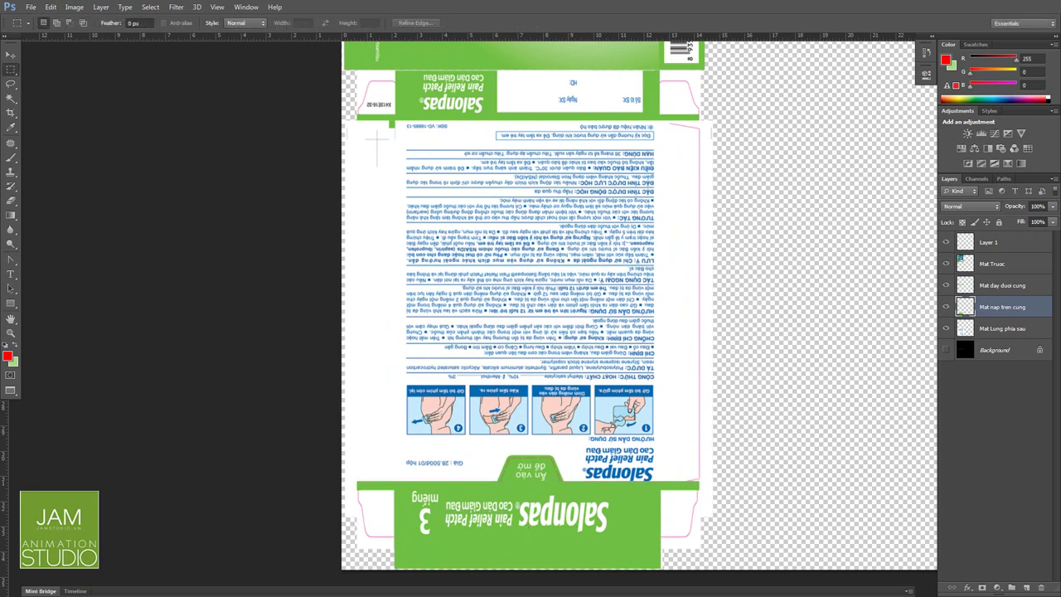
Check the Mat Lung phia sau artwork against the Layer 1 wireframe and hide the wireframe again.
left_click(947, 242)
left_click(978, 329)
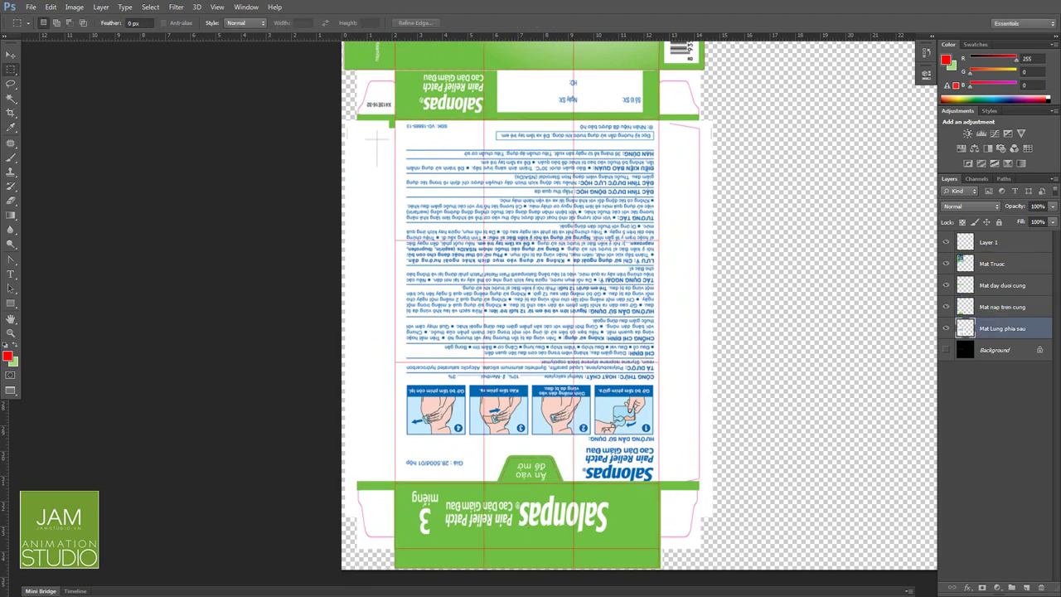
key("ctrl+t")
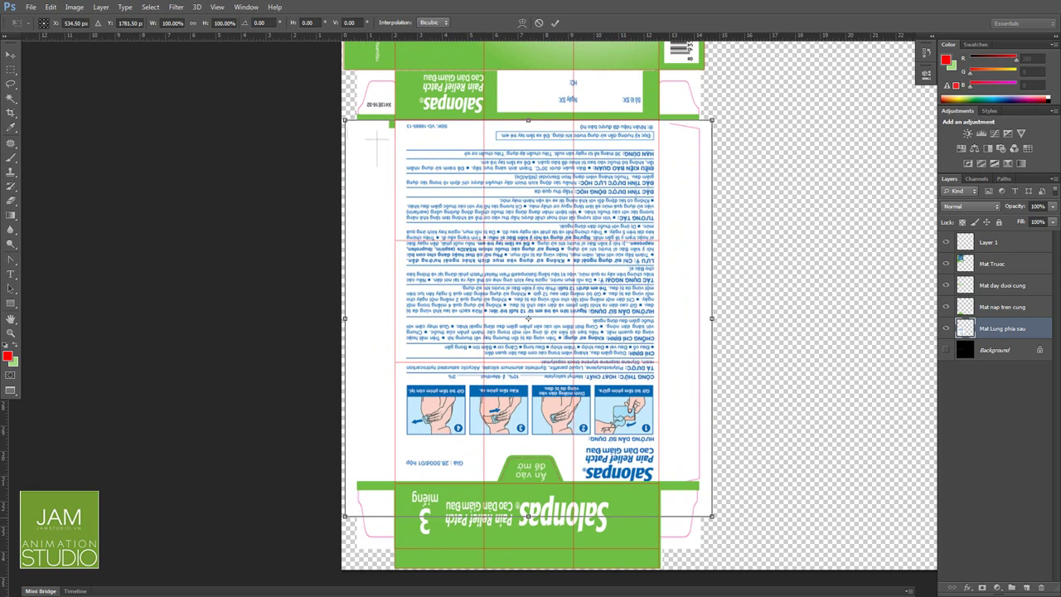
key("Return")
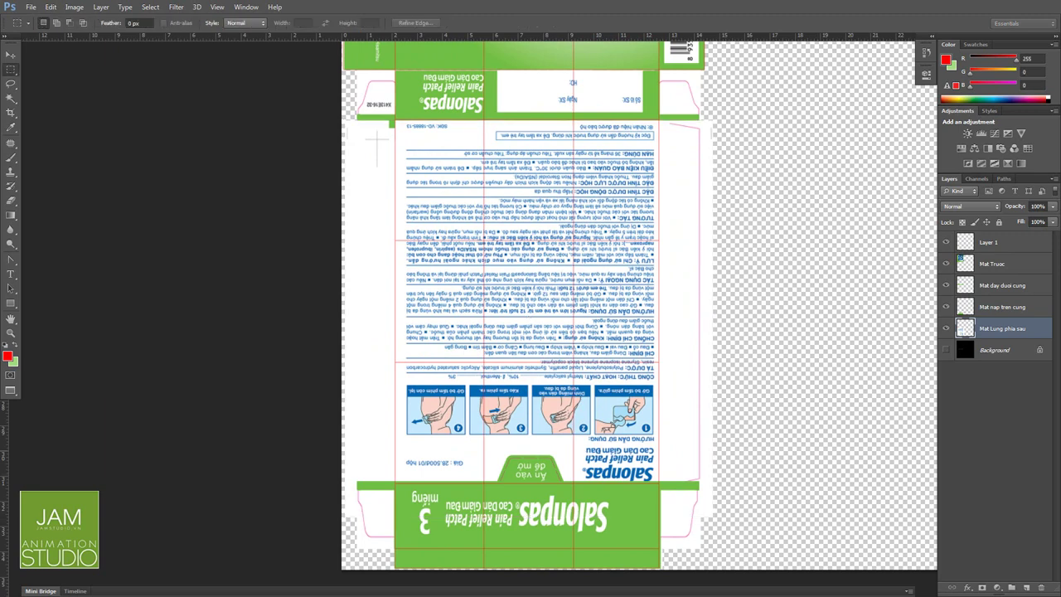
left_click(947, 242)
Save a JPEG copy of the artwork on the Desktop, replacing the existing UV Salompass.jpg.
key("ctrl+shift+s")
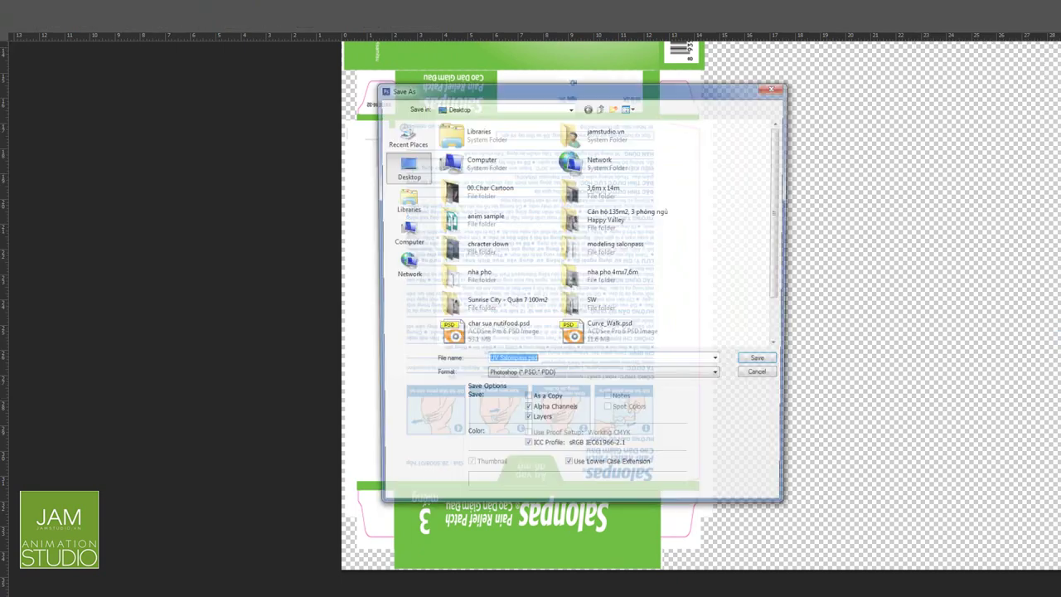
left_click(605, 377)
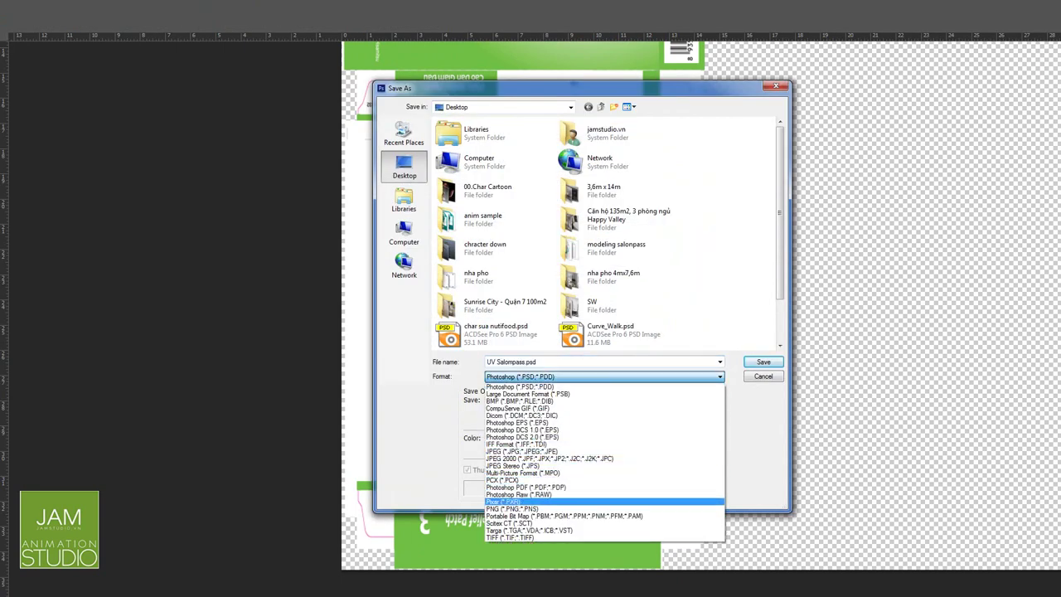
key("Return")
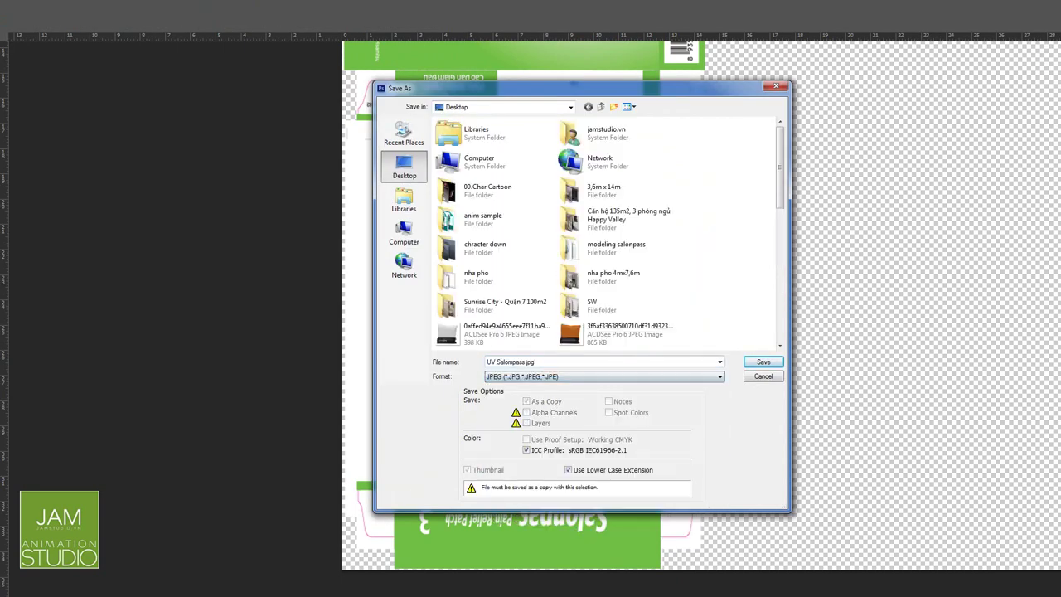
key("Return")
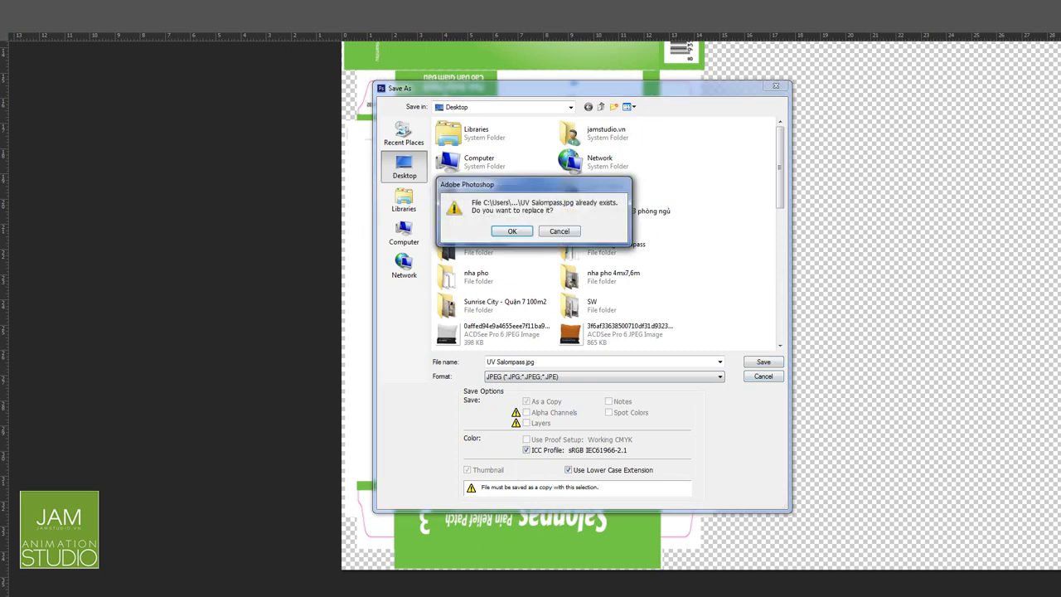
key("Return")
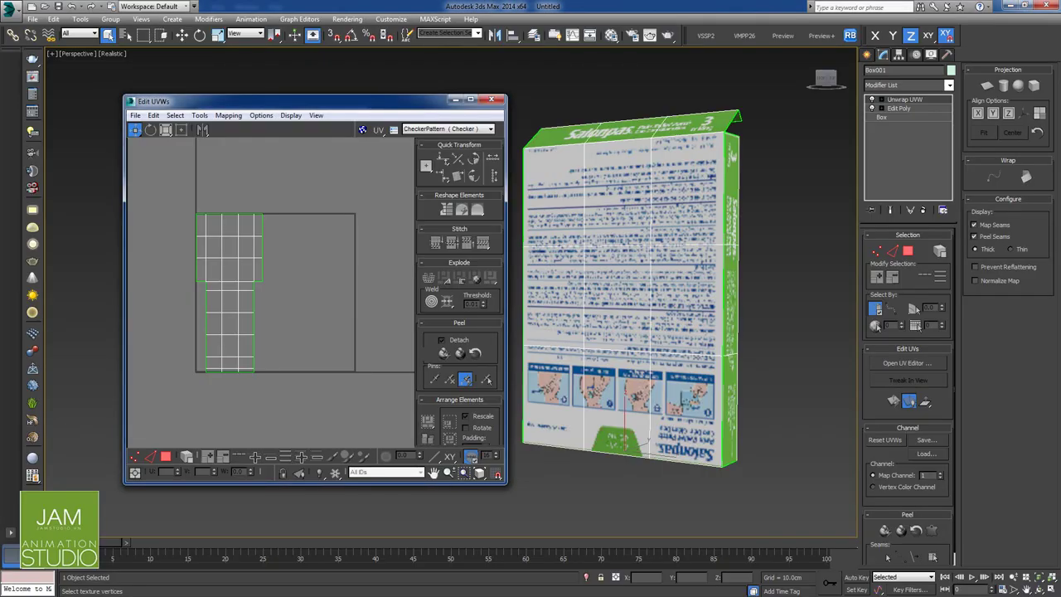
Switch to 3ds Max, examine the textured box from several sides, and close the UV editor window.
middle_click_drag(580, 315, 771, 317, "alt")
middle_click_drag(613, 315, 626, 294, "alt")
middle_click_drag(729, 299, 626, 319, "alt")
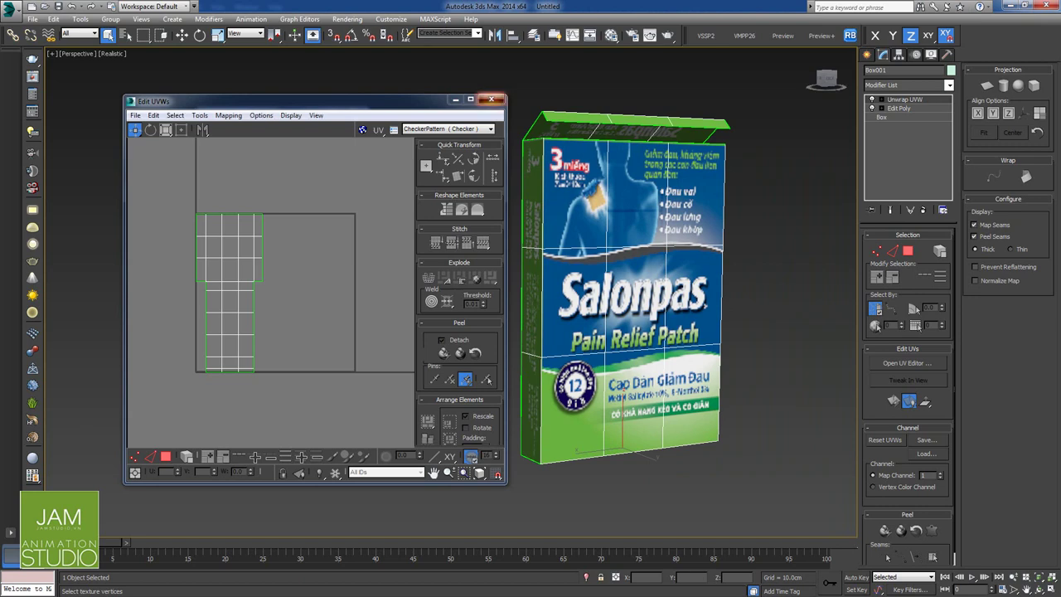
left_click(491, 99)
key("w")
left_click(352, 112)
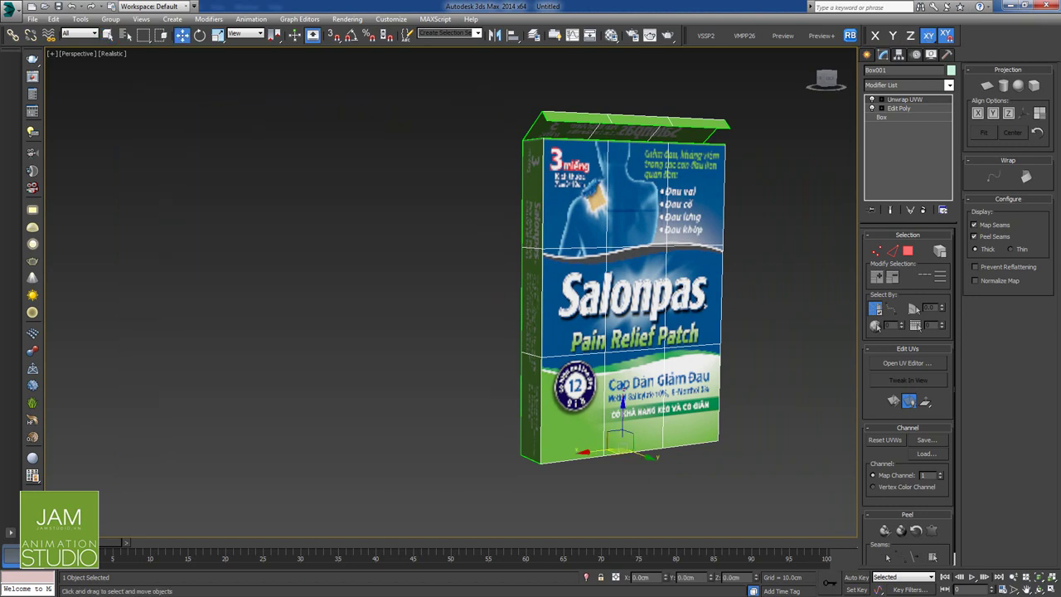
left_click(415, 249)
left_click(618, 290)
Add an Edit Poly modifier above Unwrap UVW on the box.
left_click(949, 86)
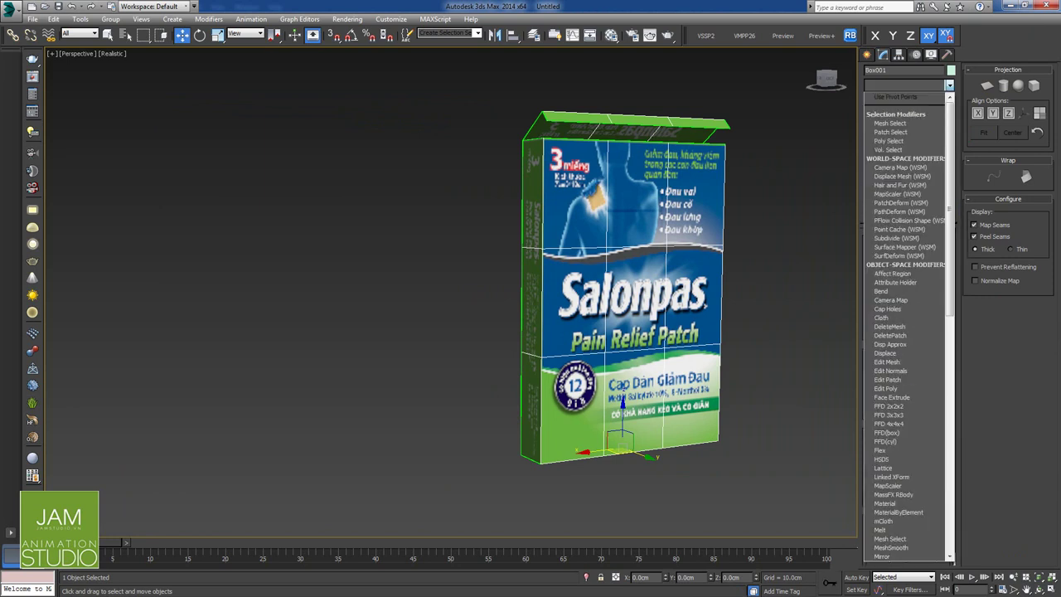
key("e")
key("e")
key("e")
key("e")
key("Return")
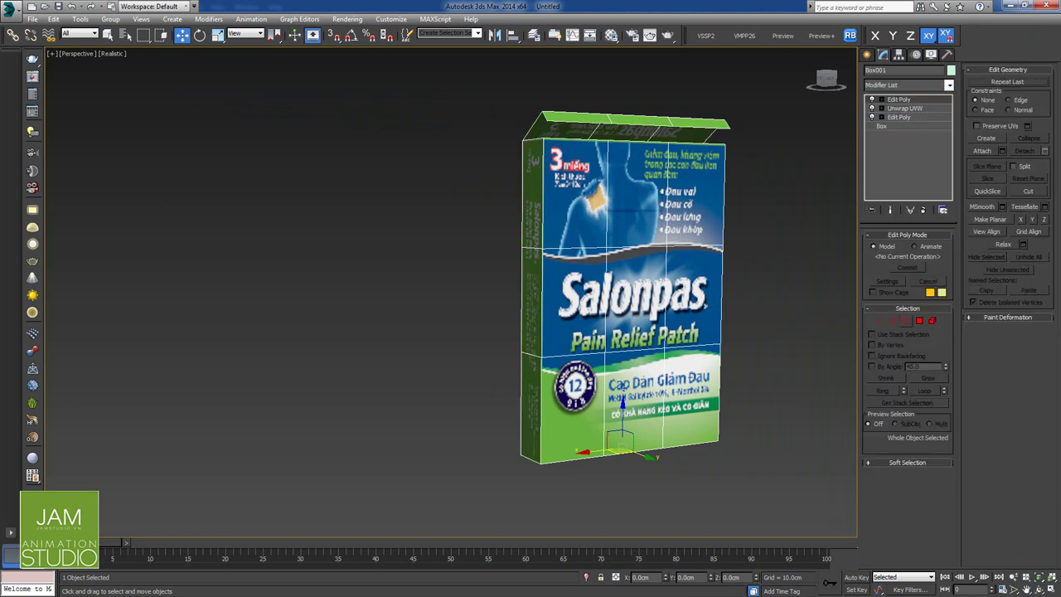
At Edge level with Preserve UVs on, clear the selection and select the left side panel's vertical edges and its bottom edge.
left_click(893, 321)
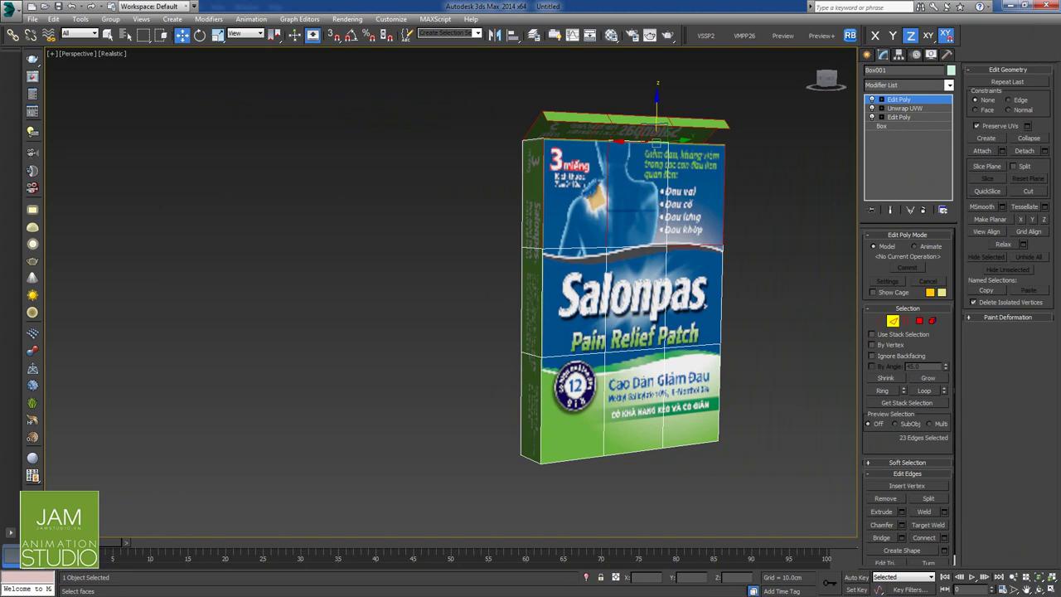
left_click(779, 248)
middle_click_drag(746, 274, 786, 277, "alt")
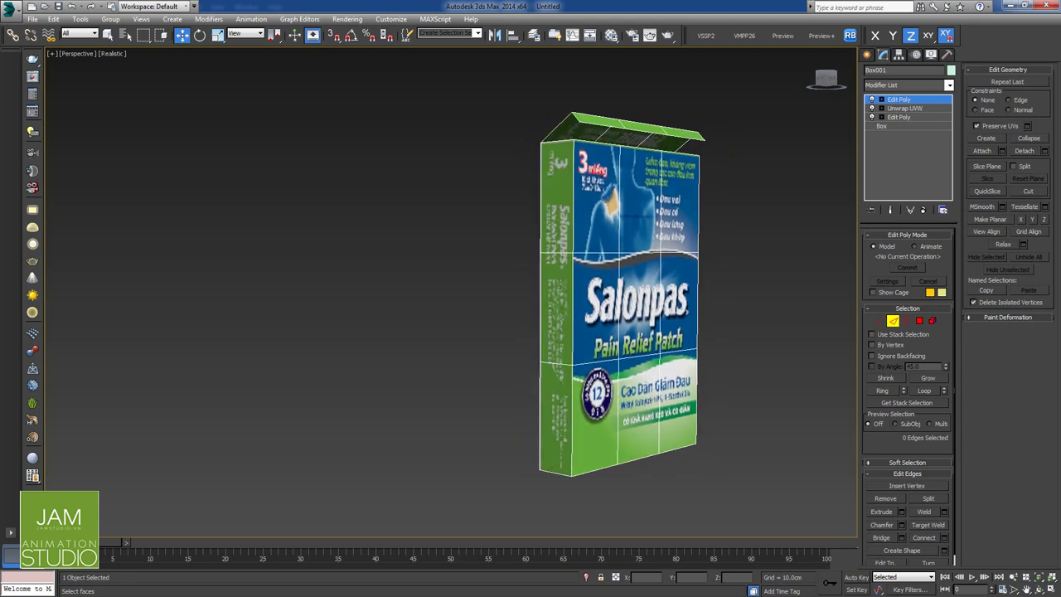
left_click(573, 214)
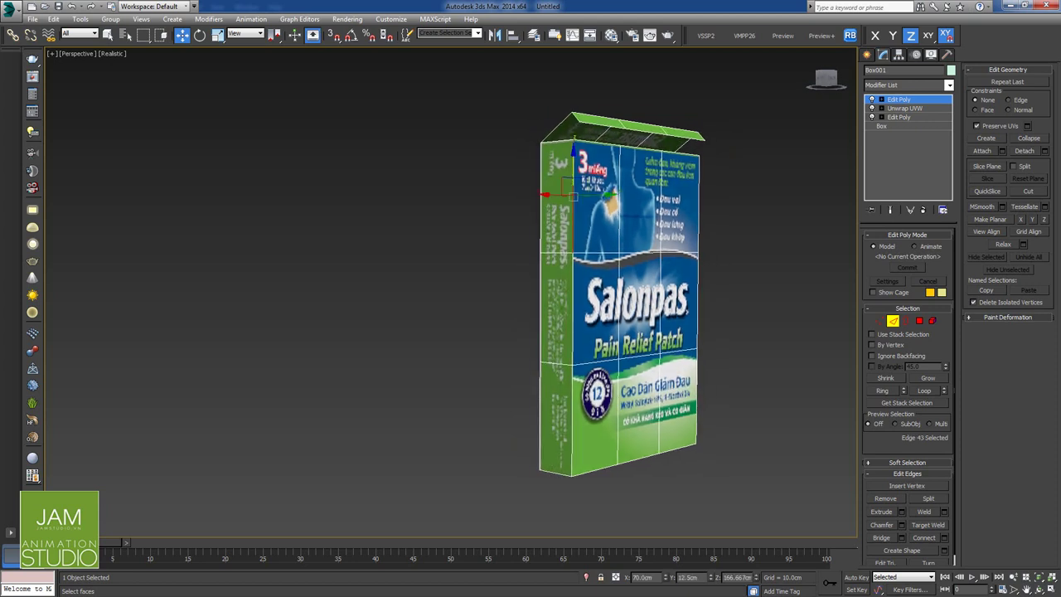
left_click(573, 306, "ctrl")
left_click(541, 305, "ctrl")
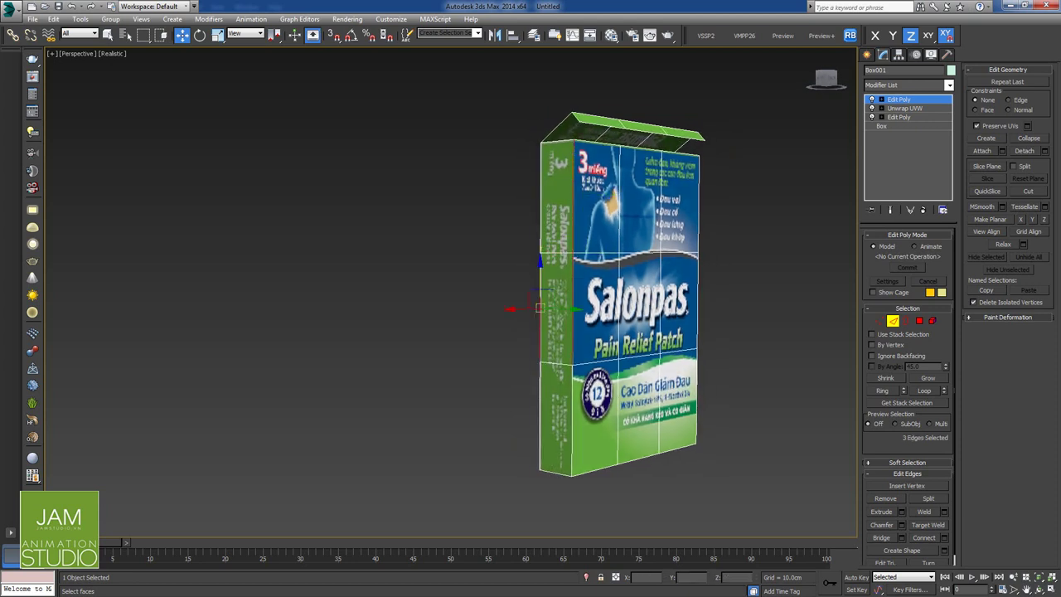
left_click(541, 217, "ctrl")
left_click(541, 415, "ctrl")
left_click(572, 418, "ctrl")
left_click(556, 473, "ctrl")
Add the front panel's bottom edges and its right vertical edges to the edge selection.
left_click(595, 470, "ctrl")
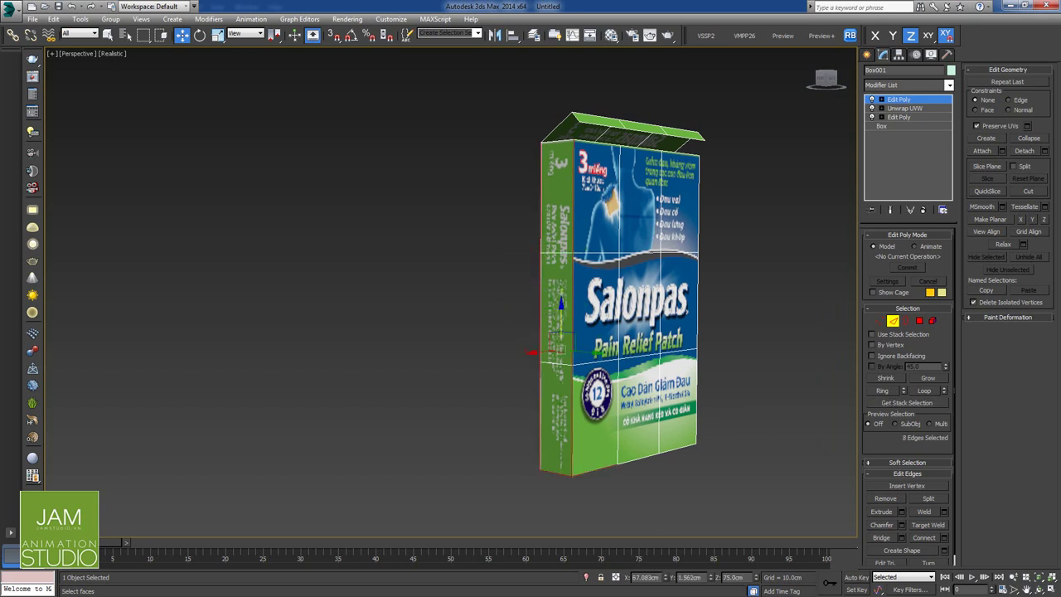
left_click(638, 460, "ctrl")
left_click(679, 449, "ctrl")
middle_click_drag(678, 449, 580, 450, "alt")
left_click(786, 423, "ctrl")
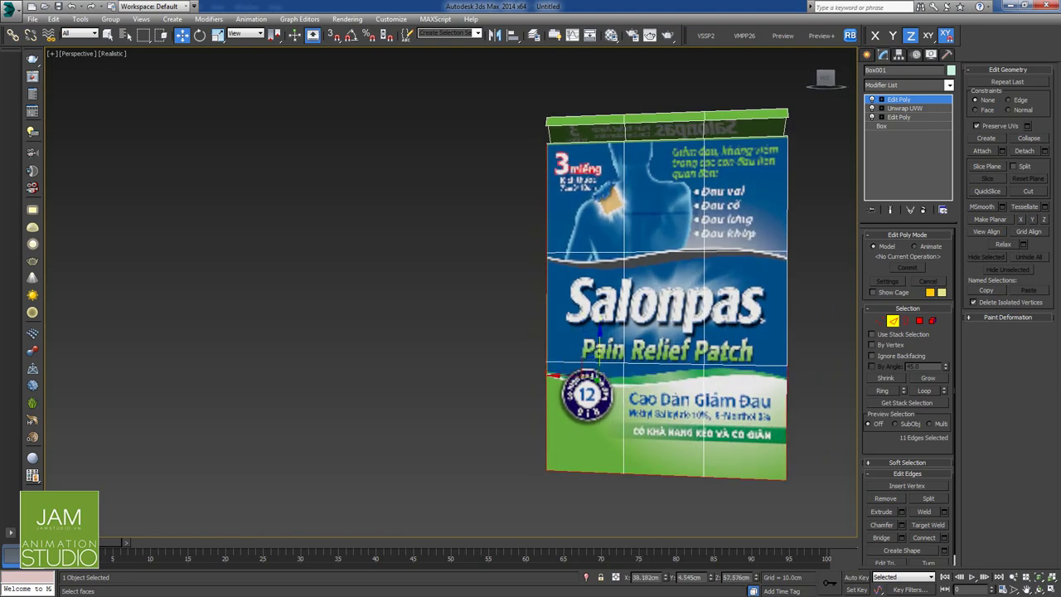
left_click(788, 321, "ctrl")
left_click(787, 196, "ctrl")
Add the box's right side panel vertical edges and its bottom edge to the edge selection.
middle_click_drag(786, 199, 698, 234, "alt")
left_click(726, 214, "ctrl")
left_click(744, 314, "ctrl")
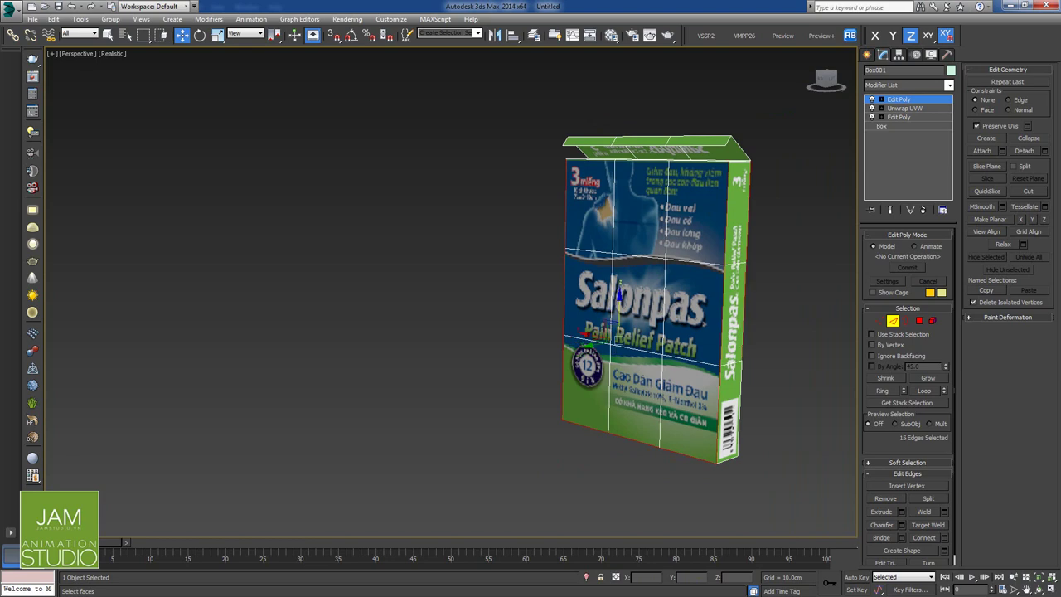
left_click(740, 411, "ctrl")
left_click(728, 460, "ctrl")
Add the three bottom edges of the back panel to the edge selection.
middle_click_drag(727, 448, 514, 431, "alt")
middle_click_drag(572, 461, 586, 438, "alt")
left_click(589, 439, "ctrl")
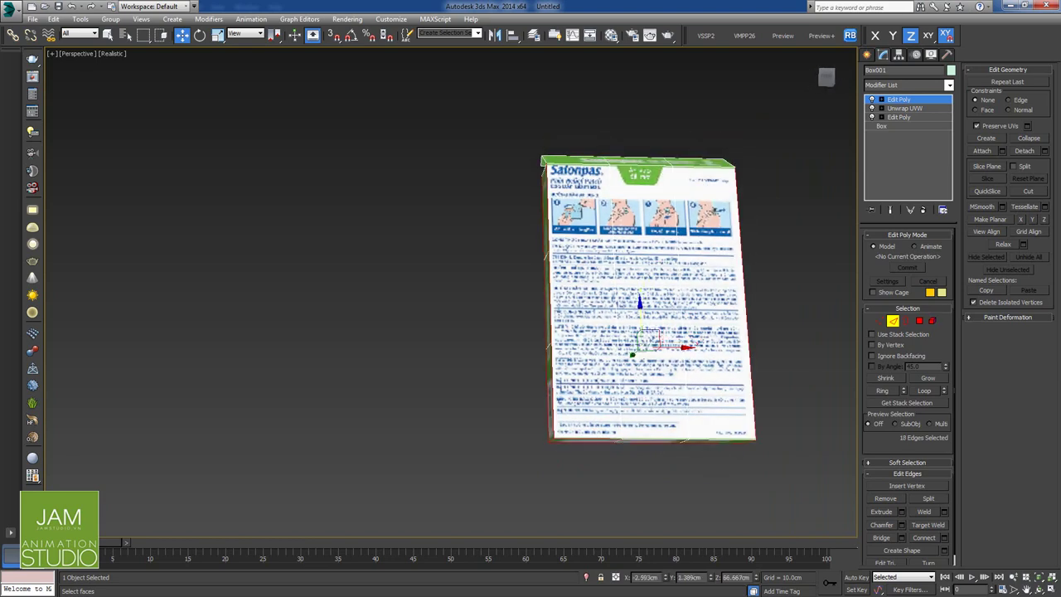
left_click(655, 441, "ctrl")
left_click(721, 440, "ctrl")
Add the back panel's top edges and the outer fold edges of the top flap to the selection.
middle_click_drag(720, 441, 572, 466, "alt")
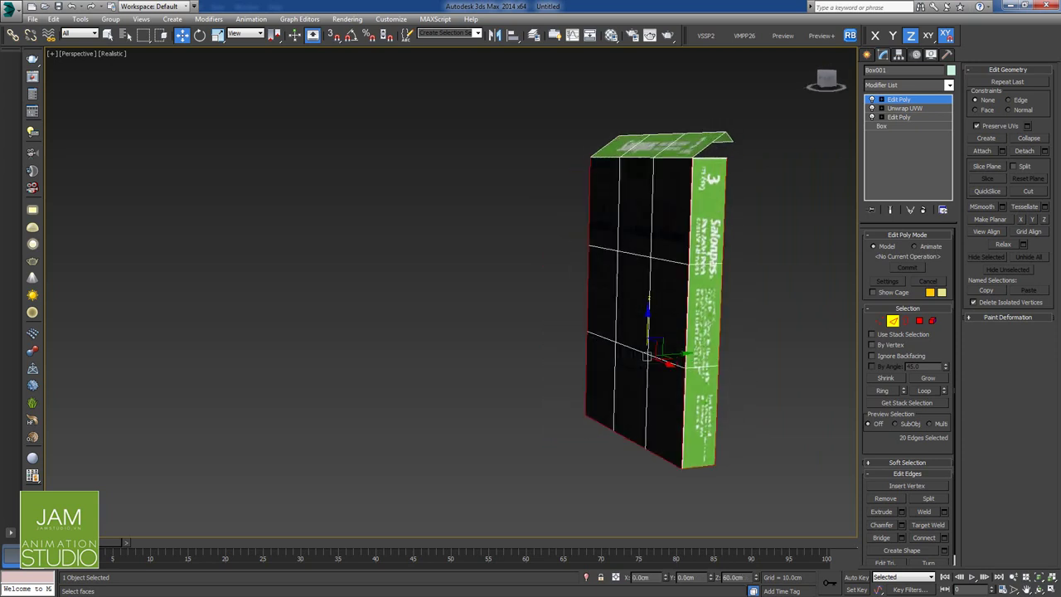
middle_click_drag(646, 357, 633, 453)
left_click(656, 264, "ctrl")
left_click(622, 258, "ctrl")
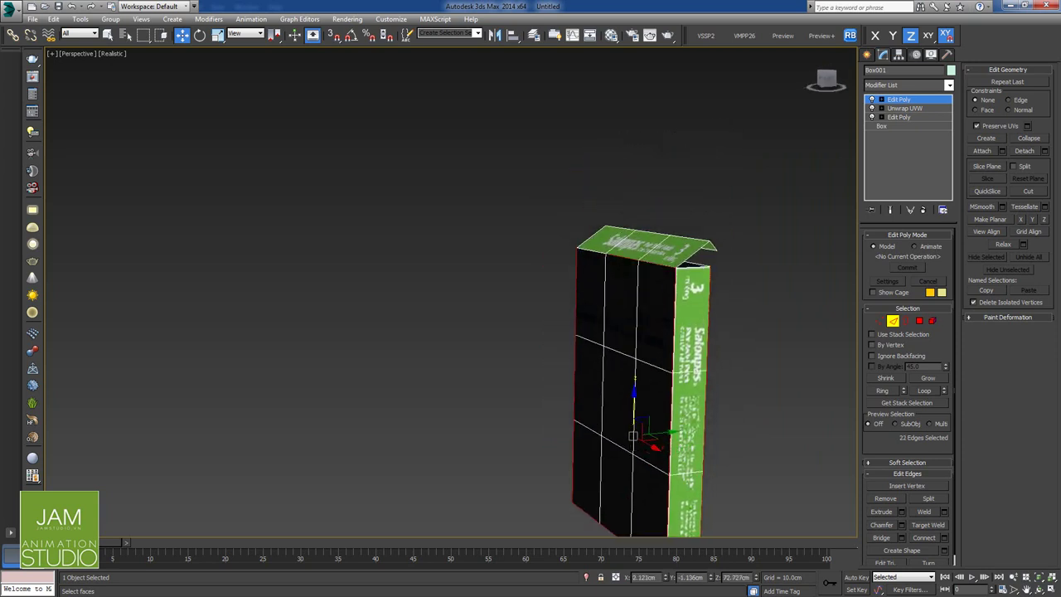
left_click(592, 251, "ctrl")
left_click(622, 229, "ctrl")
left_click(654, 233, "ctrl")
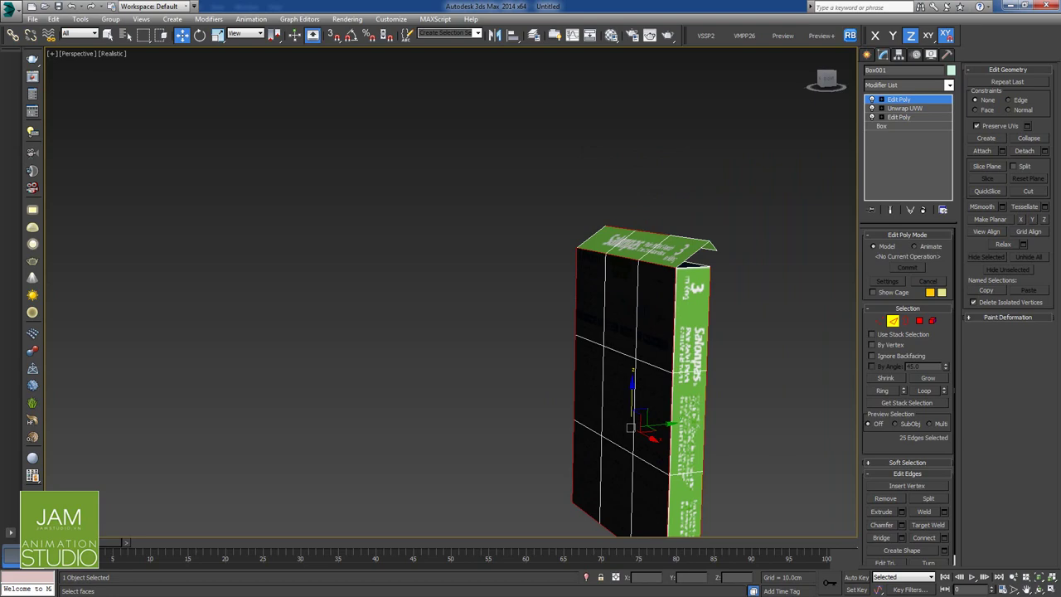
left_click(690, 238, "ctrl")
Chamfer the selected box edges by 1.0 cm with 2 segments, then leave Edge level and deselect the box.
middle_click_drag(690, 249, 637, 214, "alt")
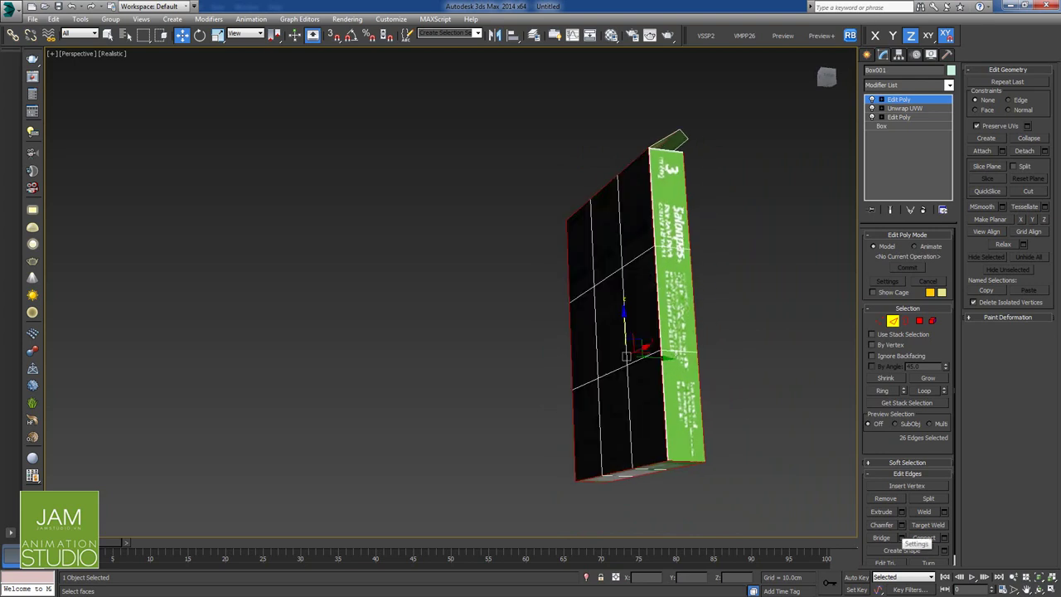
left_click(902, 525)
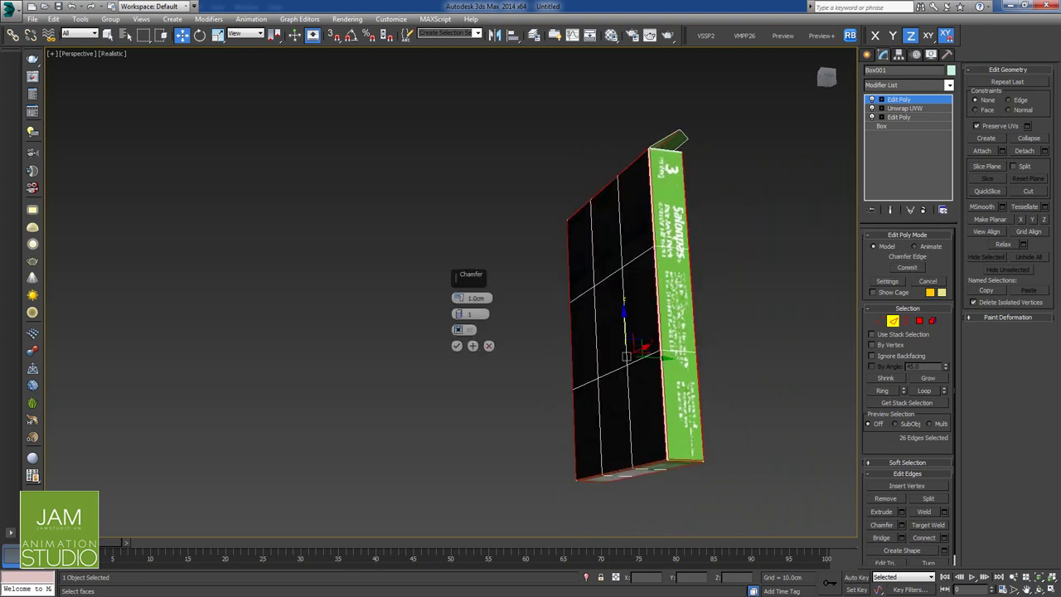
left_click(459, 312)
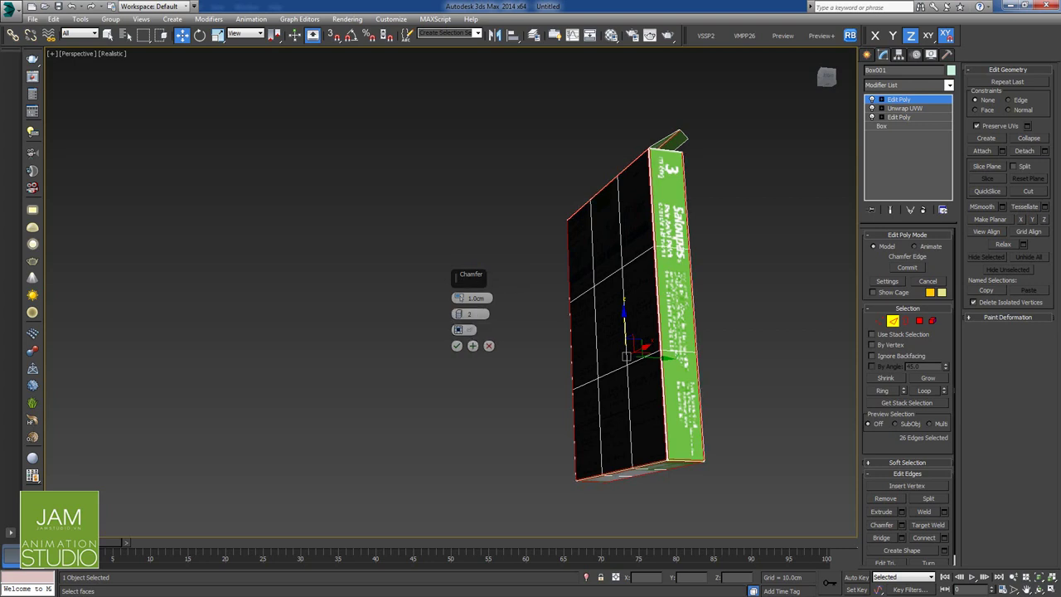
left_click(457, 346)
middle_click_drag(580, 332, 593, 385, "alt")
middle_click_drag(598, 460, 618, 474, "alt")
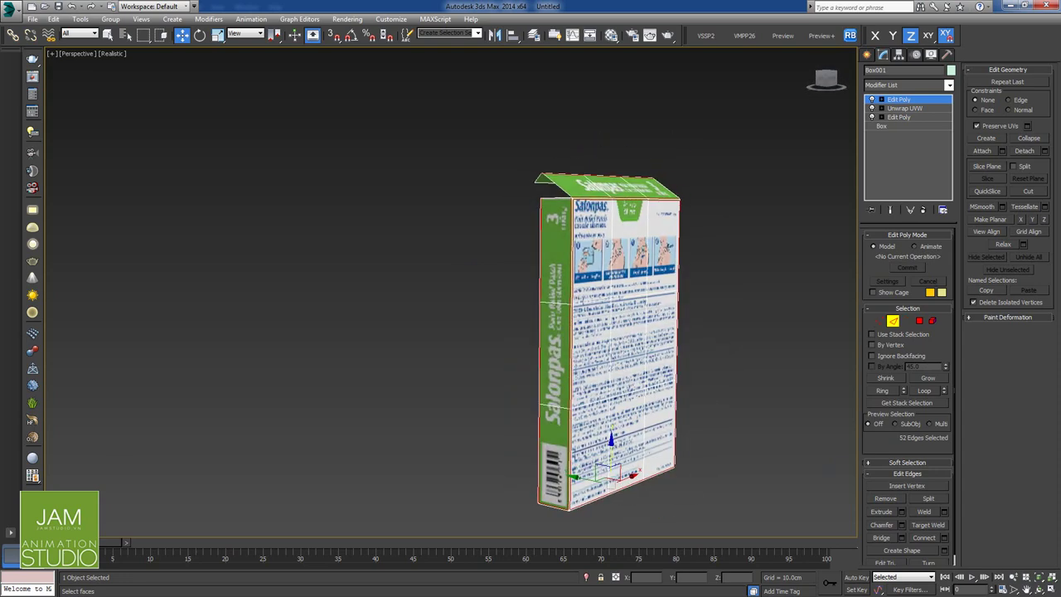
left_click(893, 321)
left_click(764, 332)
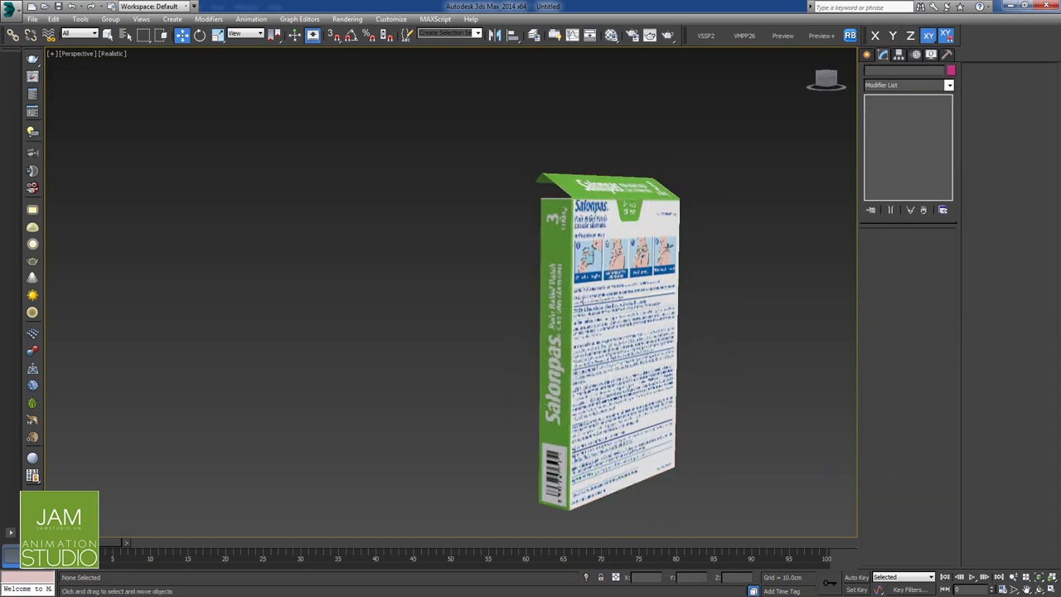
Select the box and add a TurboSmooth modifier on top of its modifier stack.
left_click(626, 344)
middle_click_drag(531, 344, 663, 349, "alt")
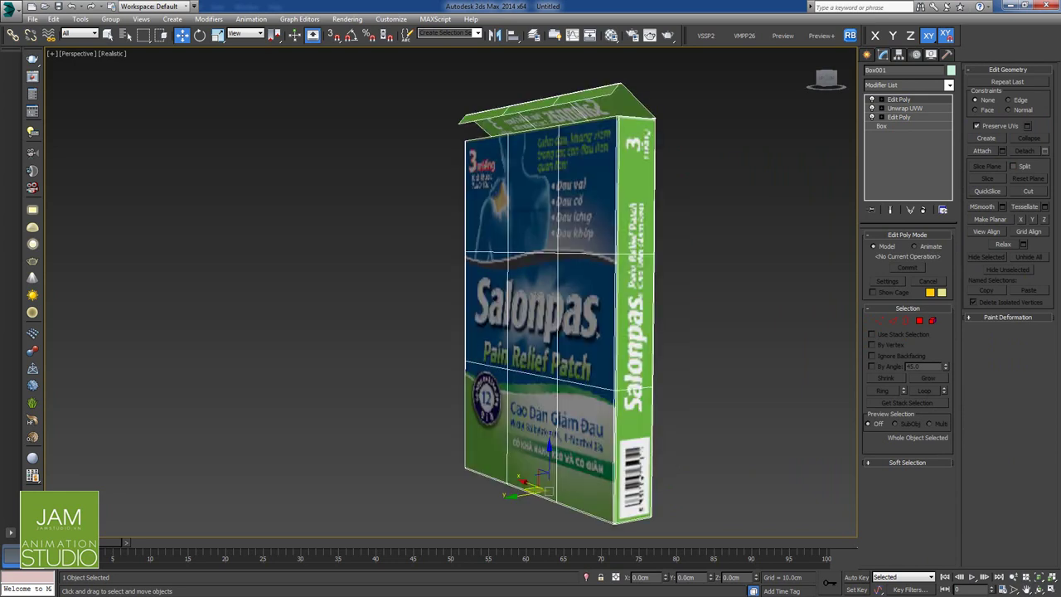
left_click(949, 85)
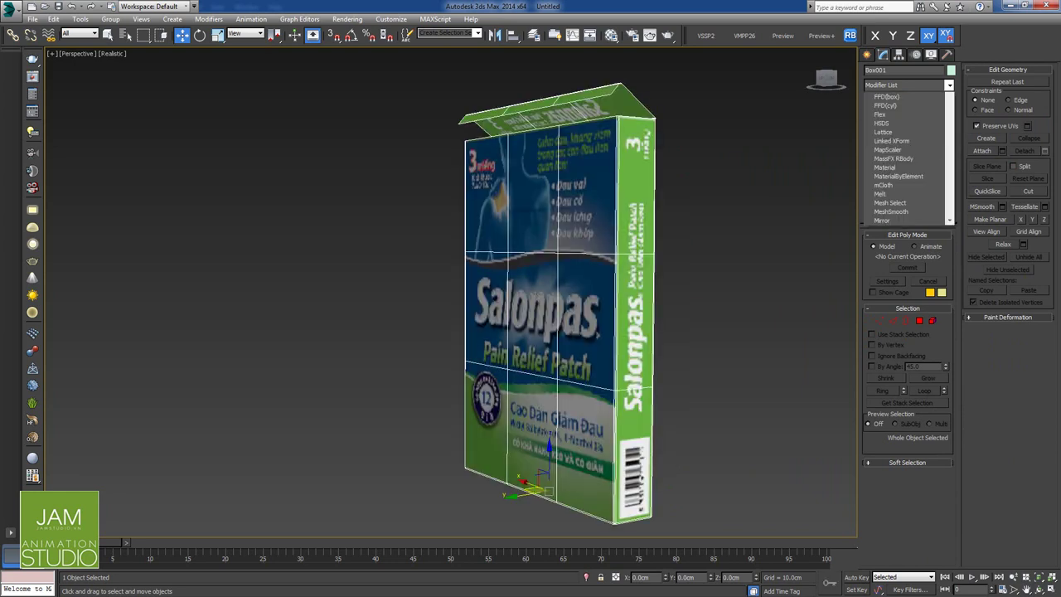
key("t")
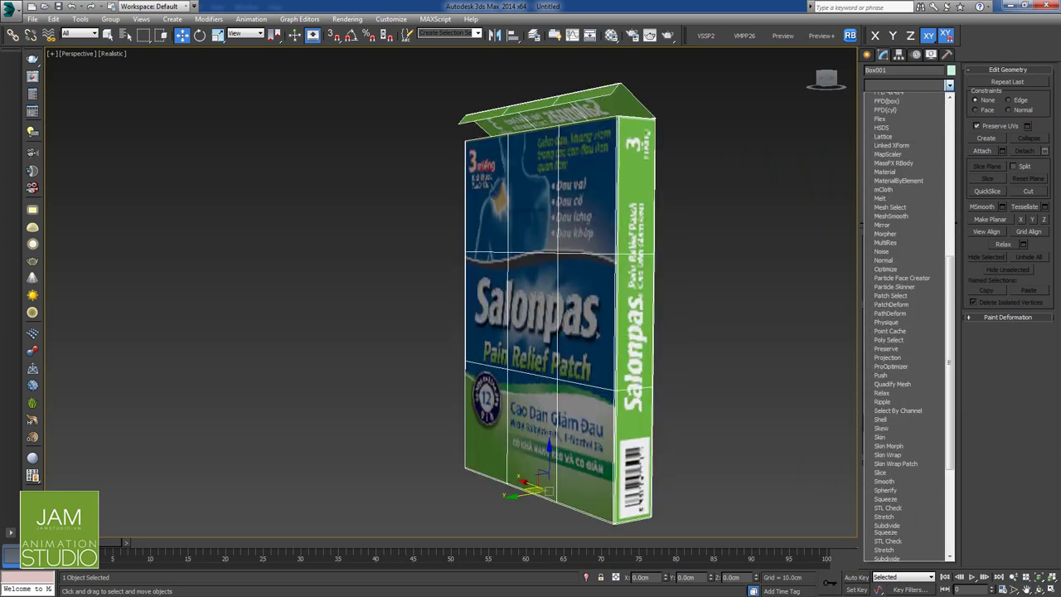
key("Up")
key("Return")
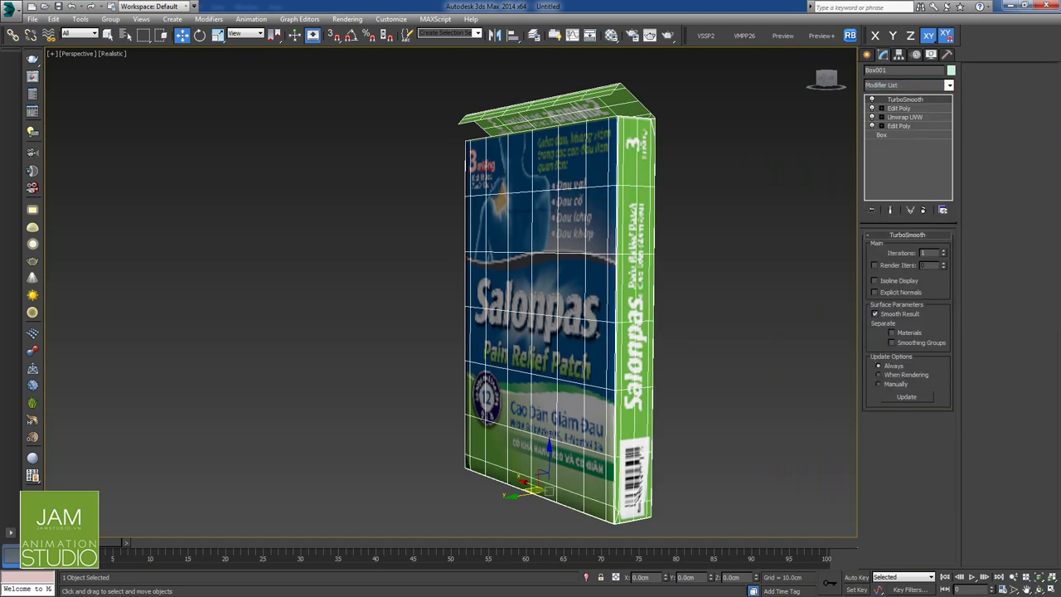
Set TurboSmooth to separate the surface by both Smoothing Groups and Materials.
middle_click_drag(547, 315, 655, 309, "alt")
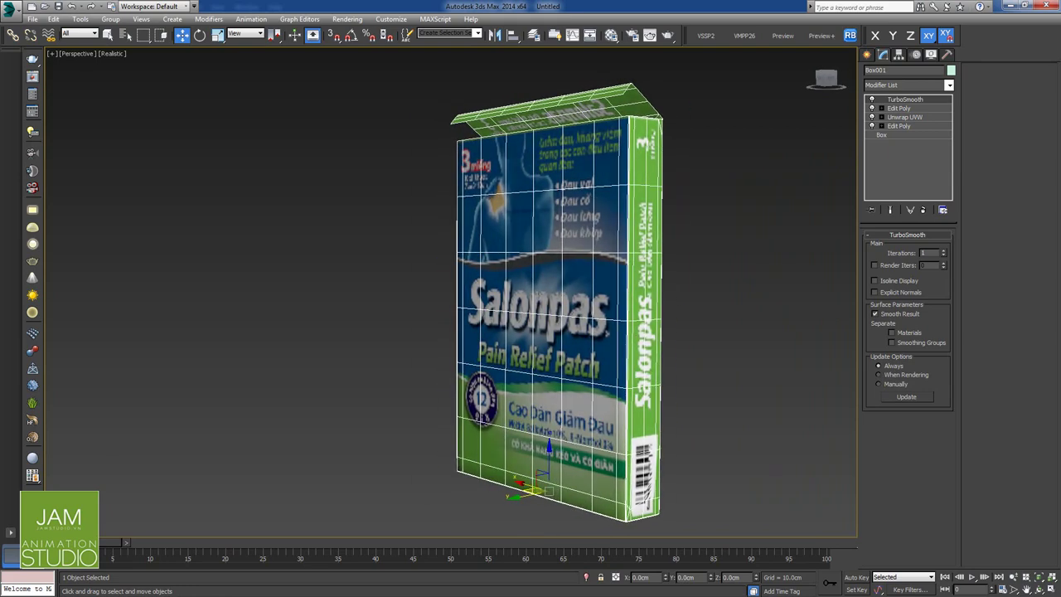
left_click(892, 343)
left_click(892, 332)
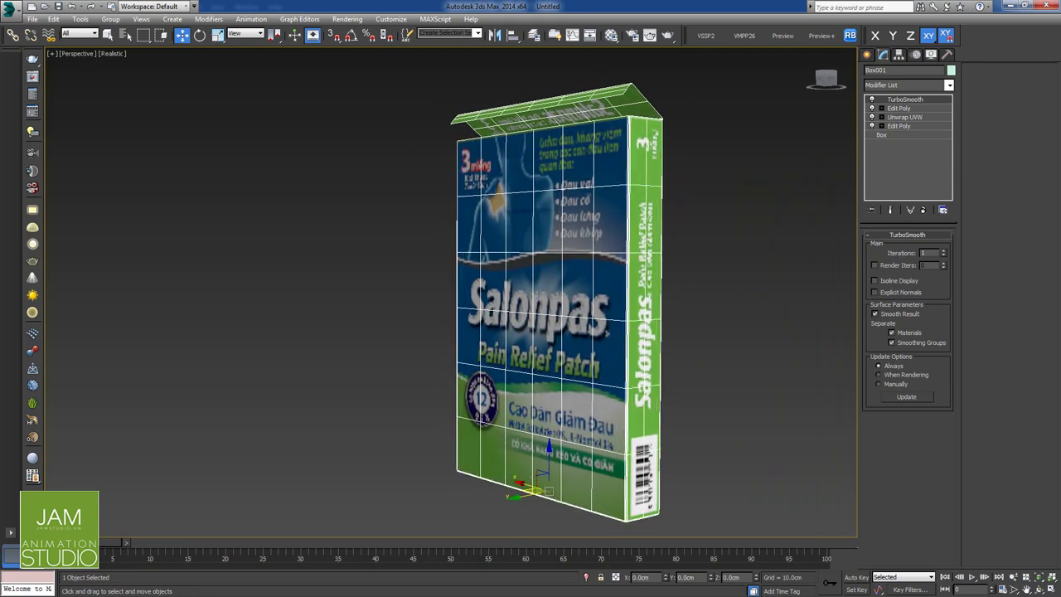
mouse_move(663, 307)
middle_mouse_down("alt")
mouse_move(673, 307)
mouse_move(578, 308)
mouse_move(498, 273)
mouse_move(438, 300)
mouse_move(516, 325)
mouse_move(650, 306)
middle_mouse_up("alt")
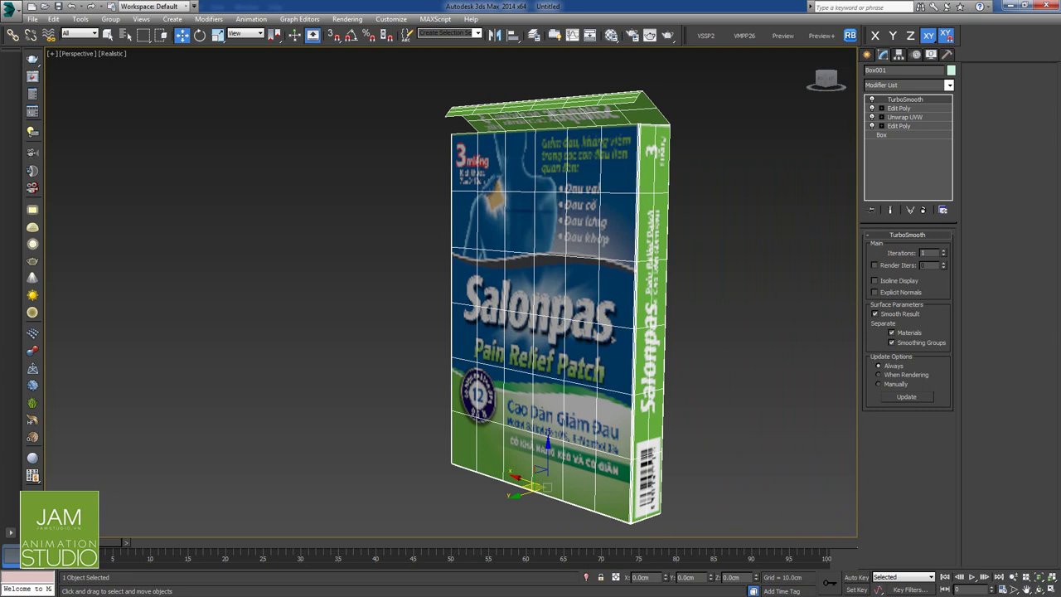
Deselect the box, render the Perspective view to check the textured result, and close the render window.
left_click(723, 403)
scroll(724, 403, "down", 3)
middle_click_drag(724, 403, 654, 387)
scroll(653, 387, "up", 1)
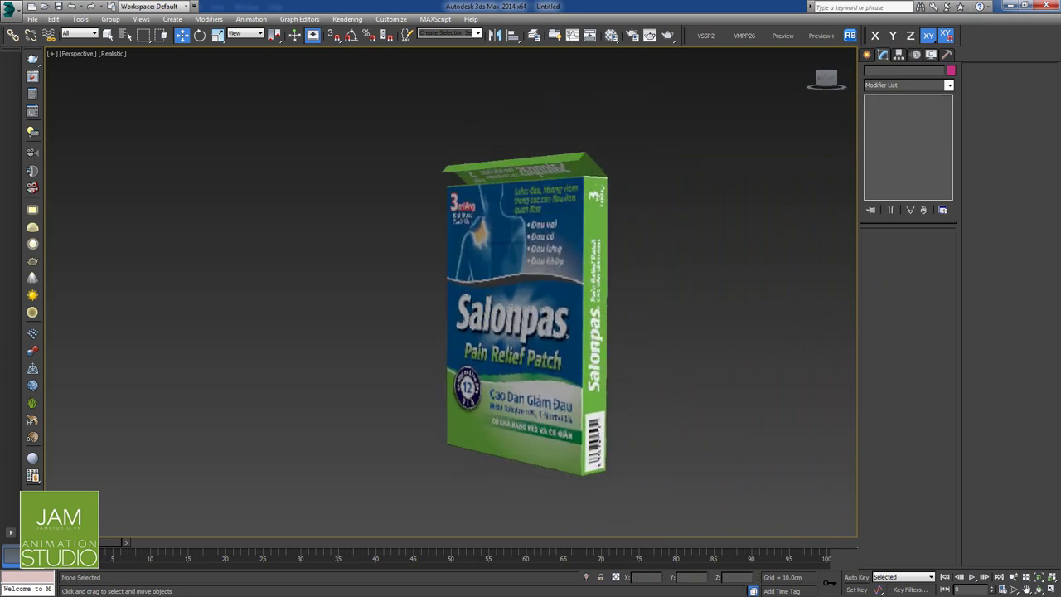
key("shift+q")
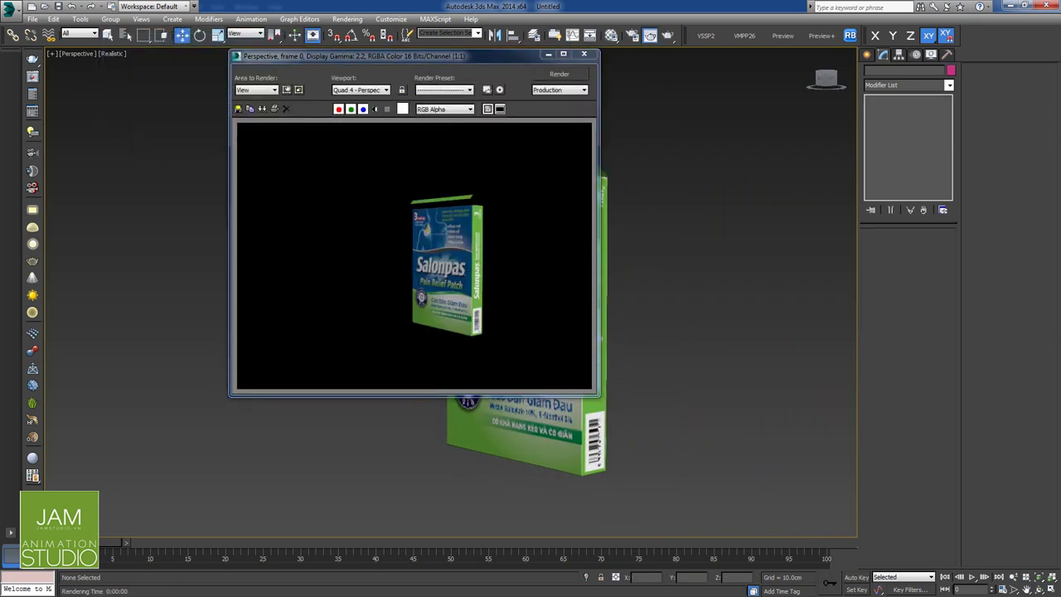
left_click(585, 54)
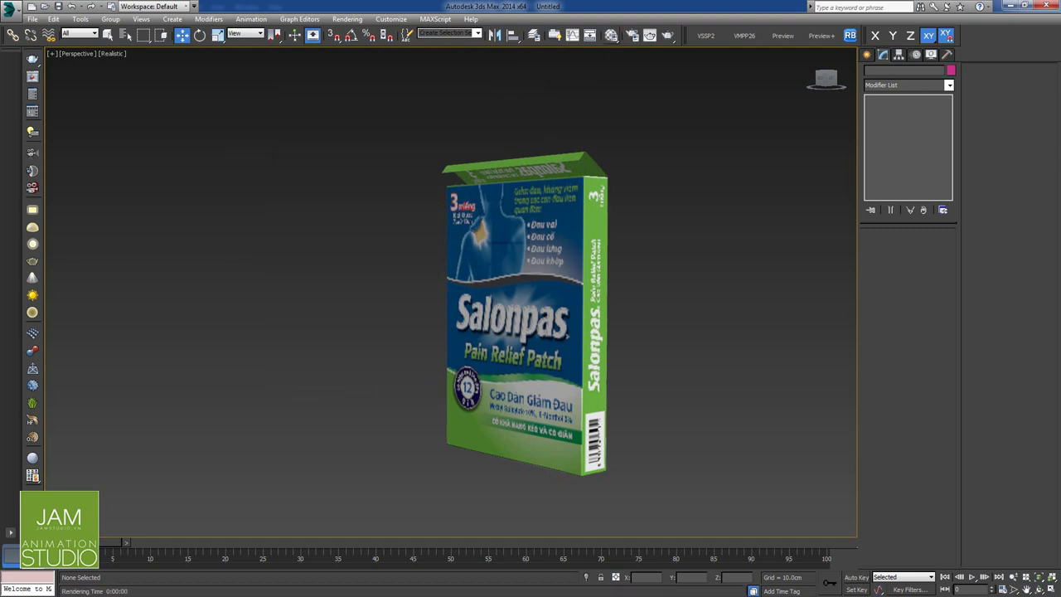
Make the box's 01 - Default material 2-Sided in the Material Editor.
left_click(612, 35)
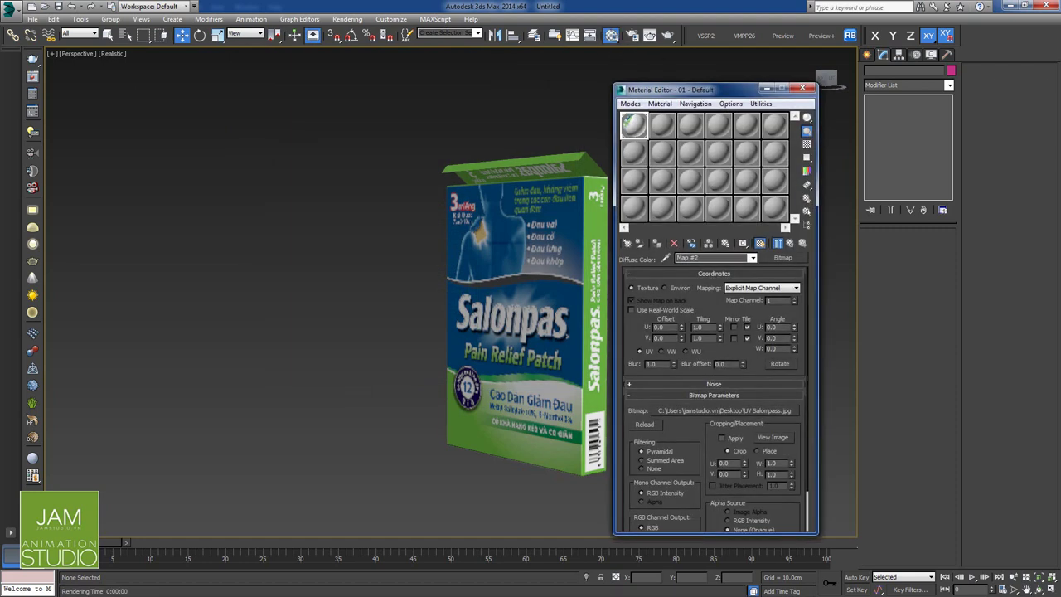
left_click(790, 243)
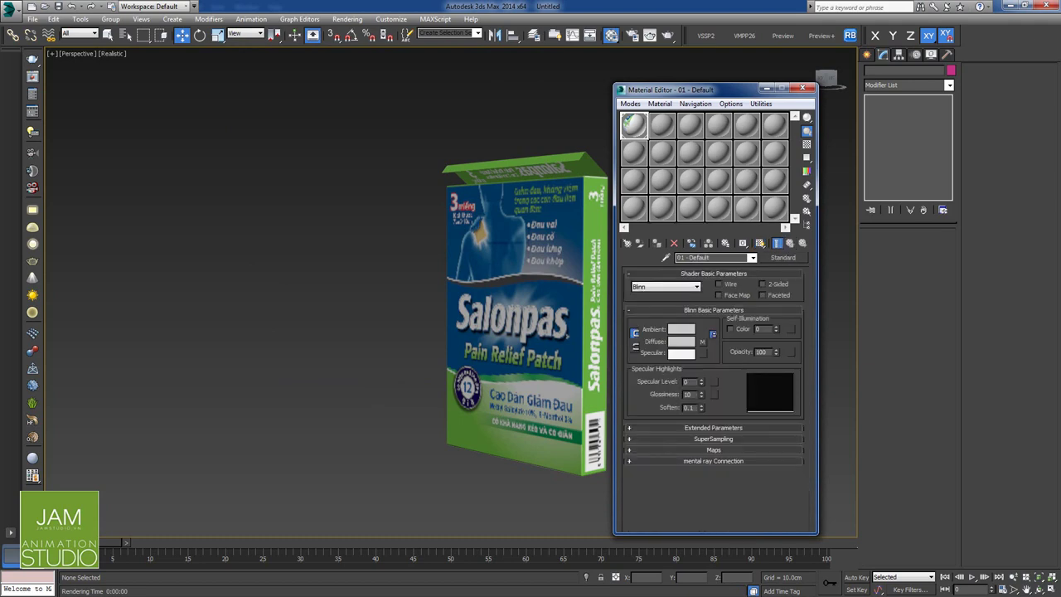
left_click(762, 285)
Render the Perspective view again to check the two-sided material, and close the render window and Material Editor.
left_click(539, 307)
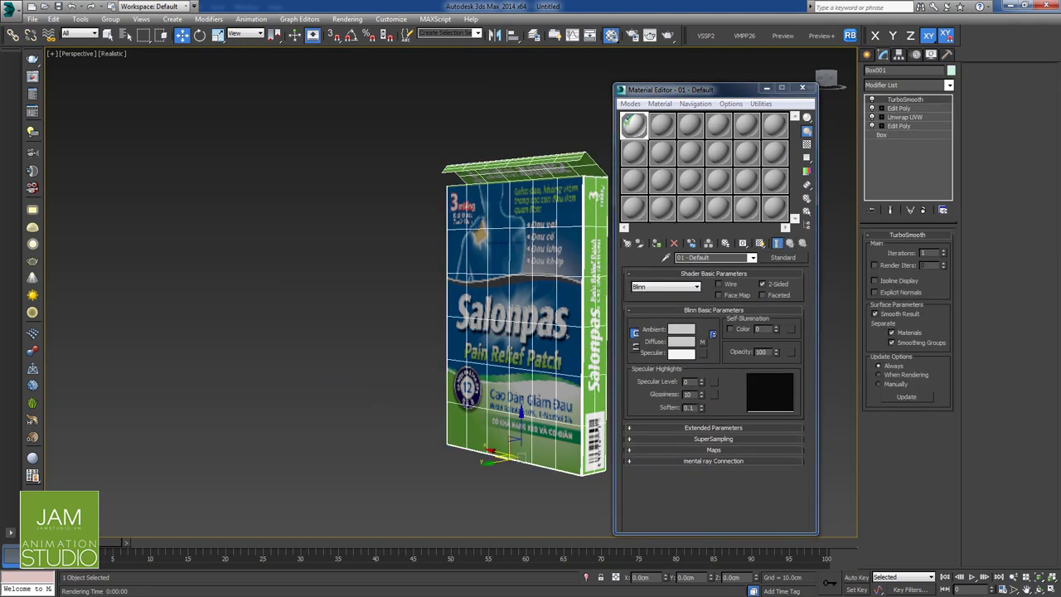
left_click(357, 274)
key("F9")
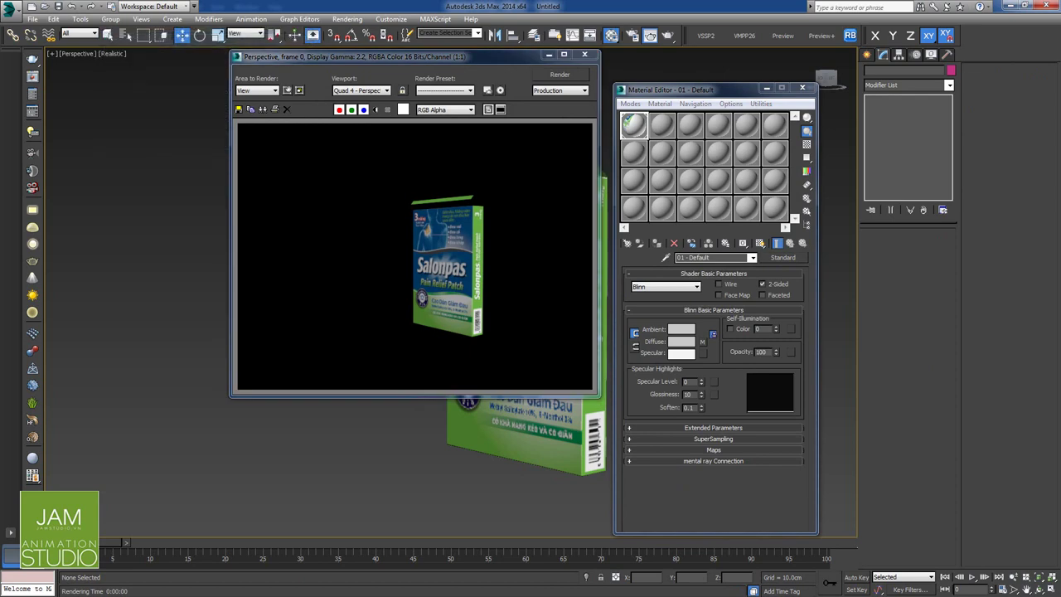
left_click(584, 55)
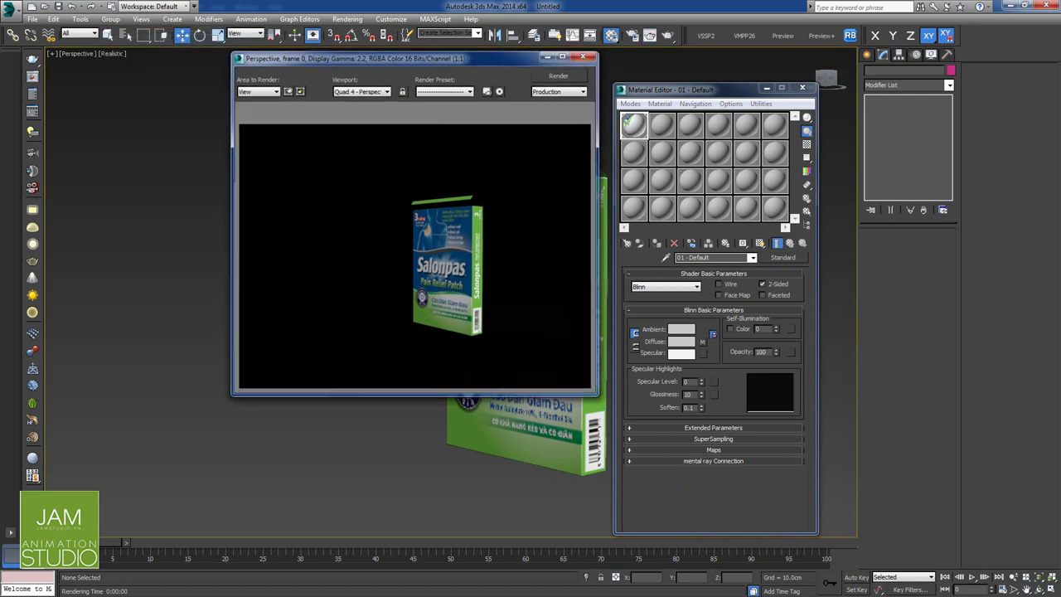
left_click(802, 88)
Show all four viewports and create a standard Omni light beside the box in the Top view.
key("alt+w")
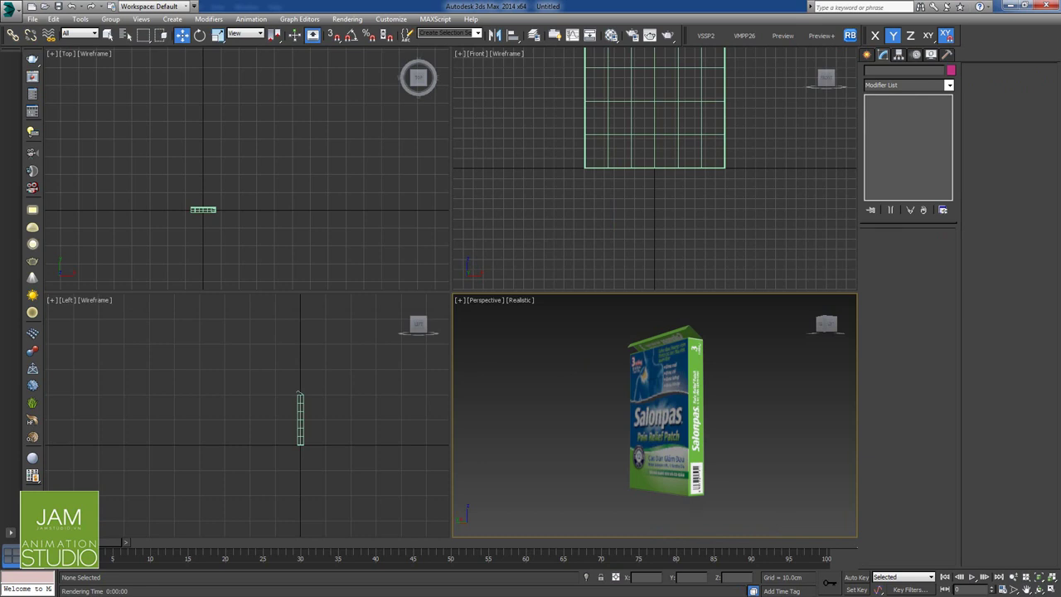
left_click(867, 54)
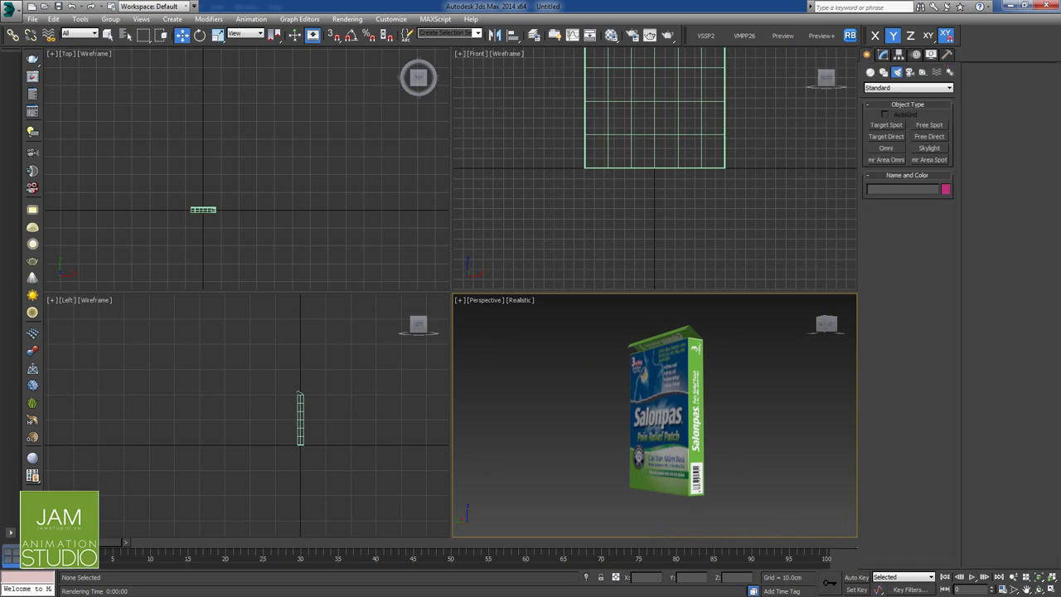
left_click(887, 147)
left_click(280, 257)
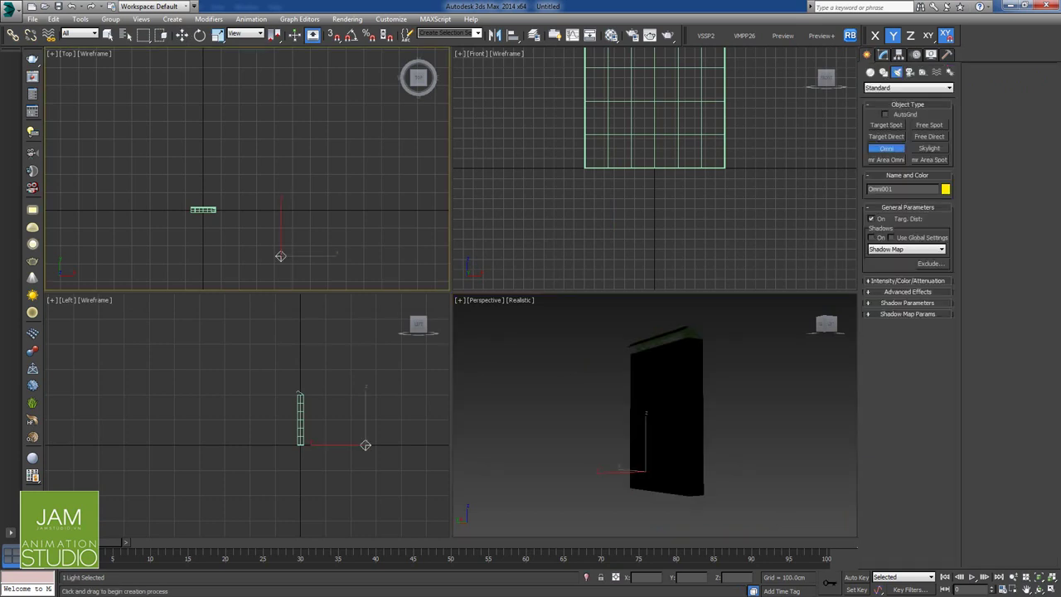
Move the omni light in front of and above the box, to about X 408, Y 528, Z 445 cm.
key("w")
mouse_move(280, 256)
left_mouse_down()
mouse_move(271, 207)
mouse_move(247, 263)
mouse_move(260, 133)
mouse_move(274, 102)
mouse_move(276, 116)
left_mouse_up()
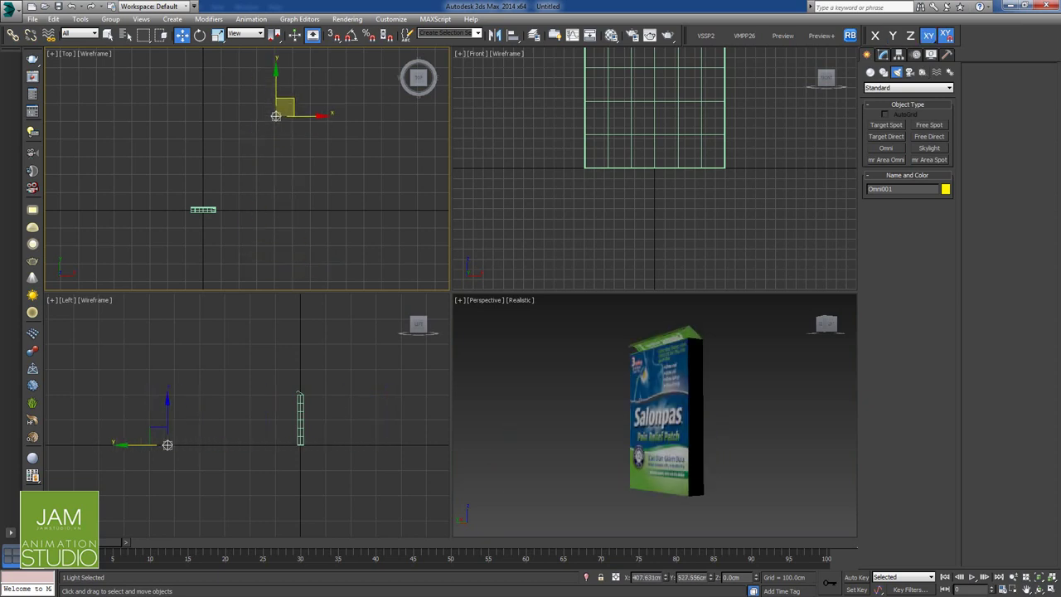
right_click(187, 407)
left_click_drag(168, 410, 168, 297)
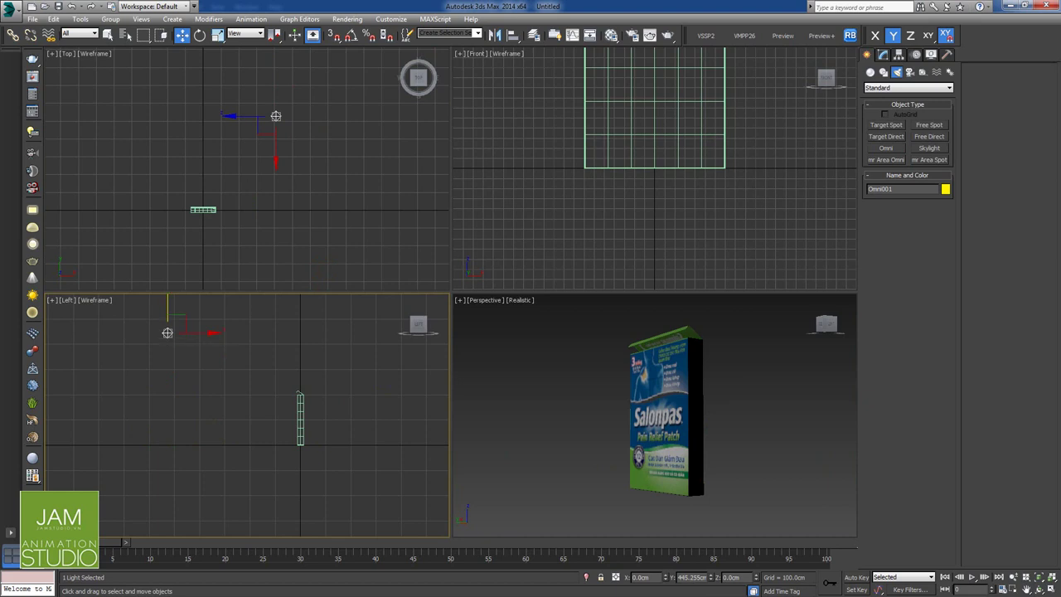
Clone the omni light as a Copy behind the box, at about X 358, Y -285 cm.
right_click(249, 178)
left_click_drag(276, 115, 267, 260, "shift")
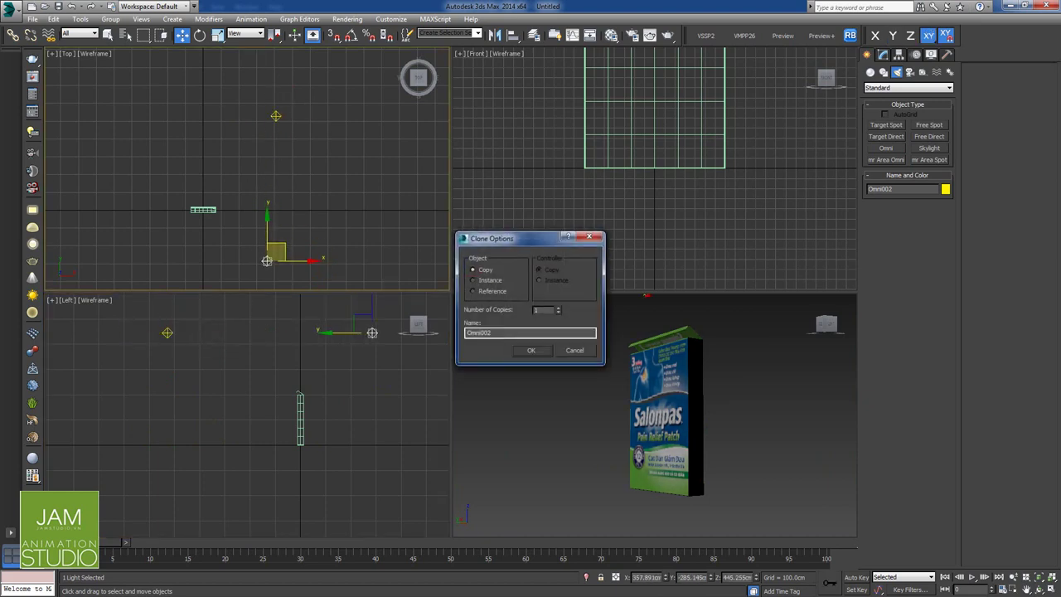
key("Return")
Set the intensity multiplier of the omni light in front of the box to 1.
left_click(883, 55)
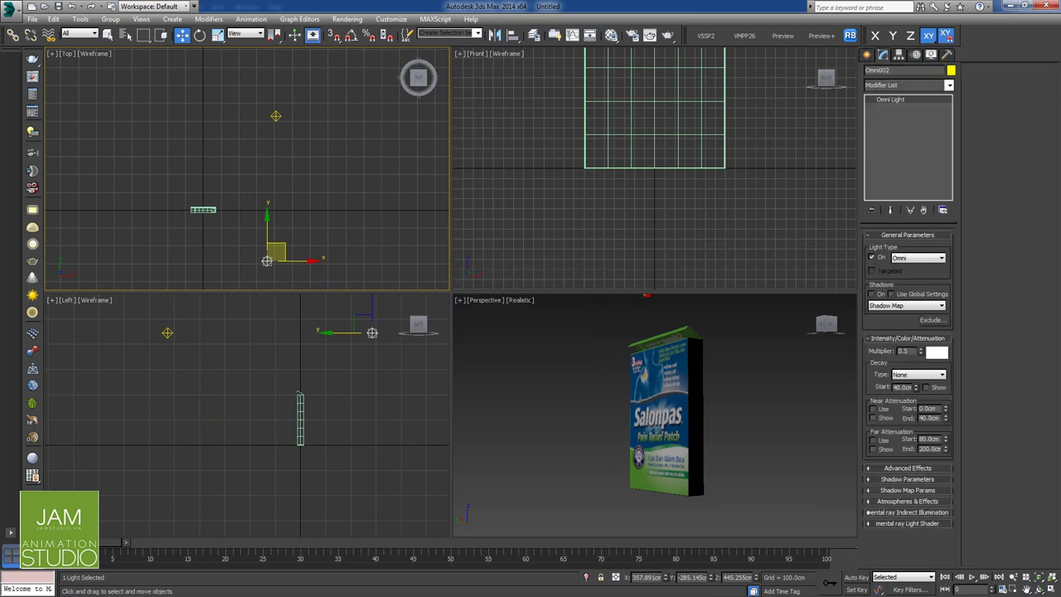
left_click(276, 115)
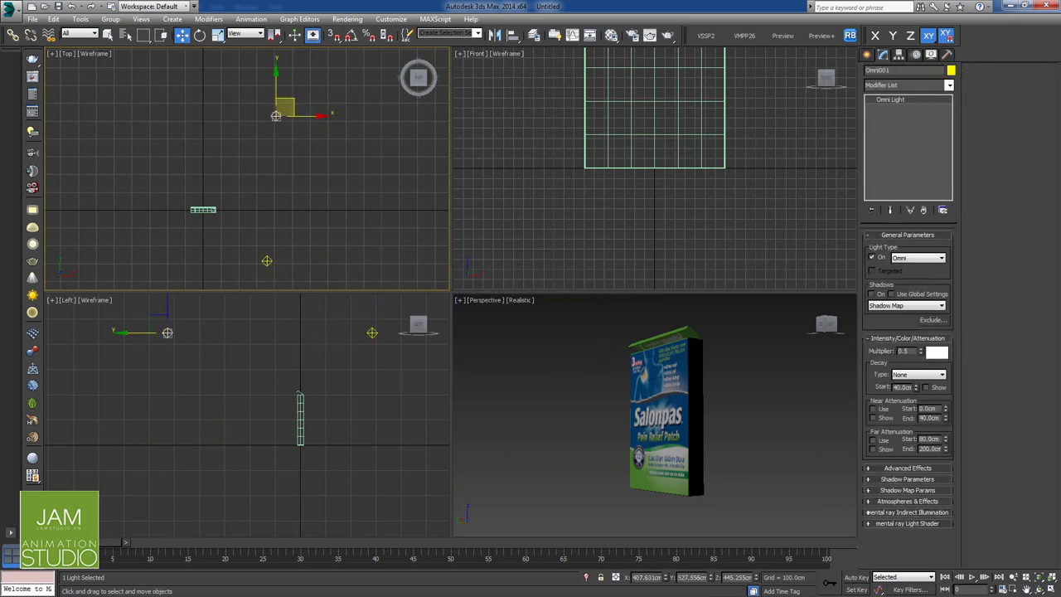
double_click(905, 350)
type("1")
key("Return")
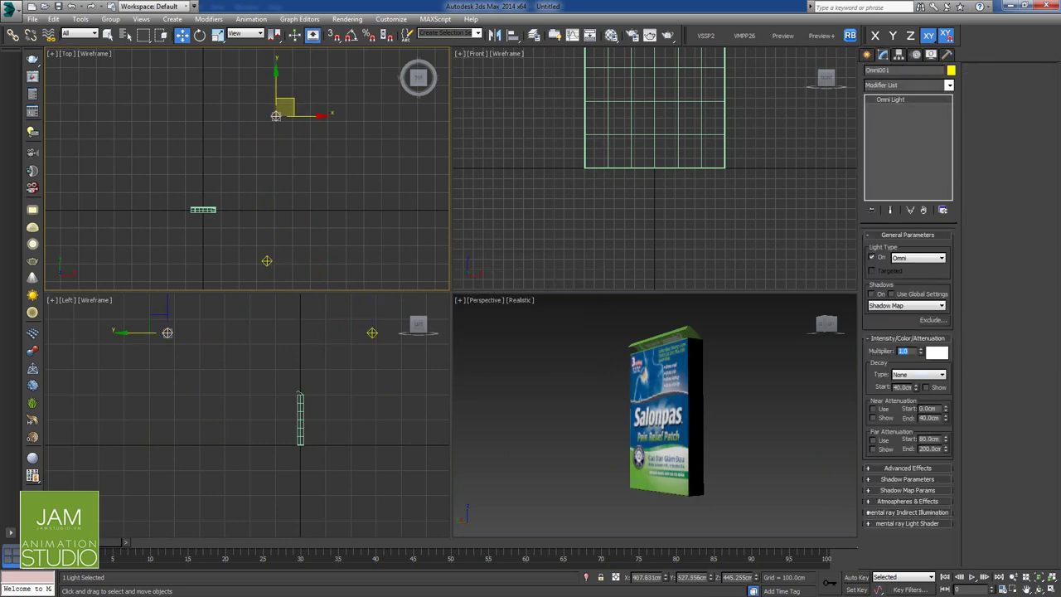
Clone the omni light behind the box to about X -376, Y 178, Z 445 cm and test-render the Perspective view.
left_click(267, 261)
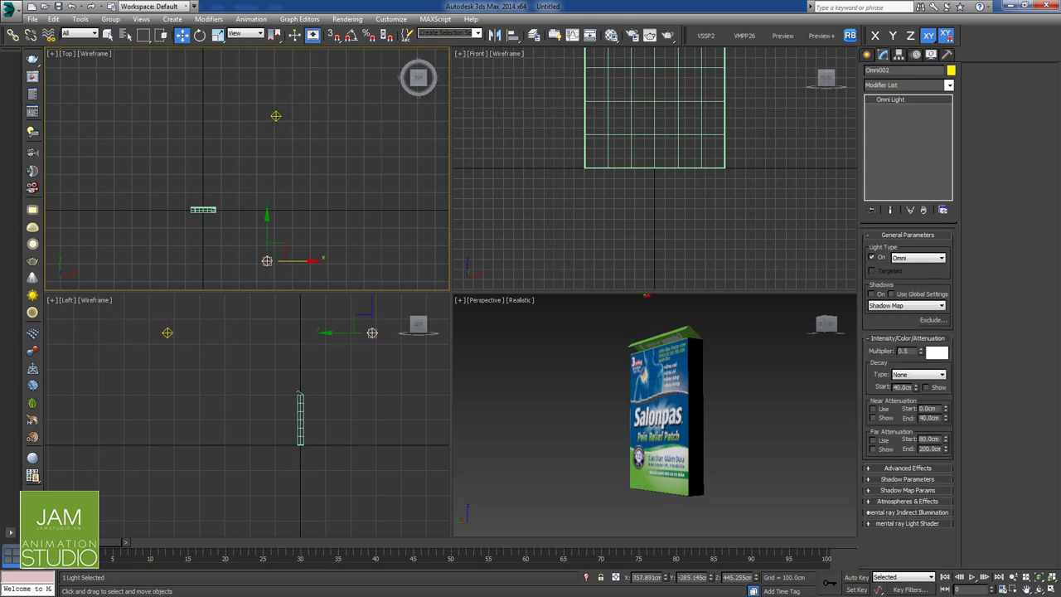
mouse_move(298, 261)
left_mouse_down("shift")
mouse_move(194, 261)
mouse_move(169, 248)
mouse_move(143, 170)
left_mouse_up("shift")
key("Return")
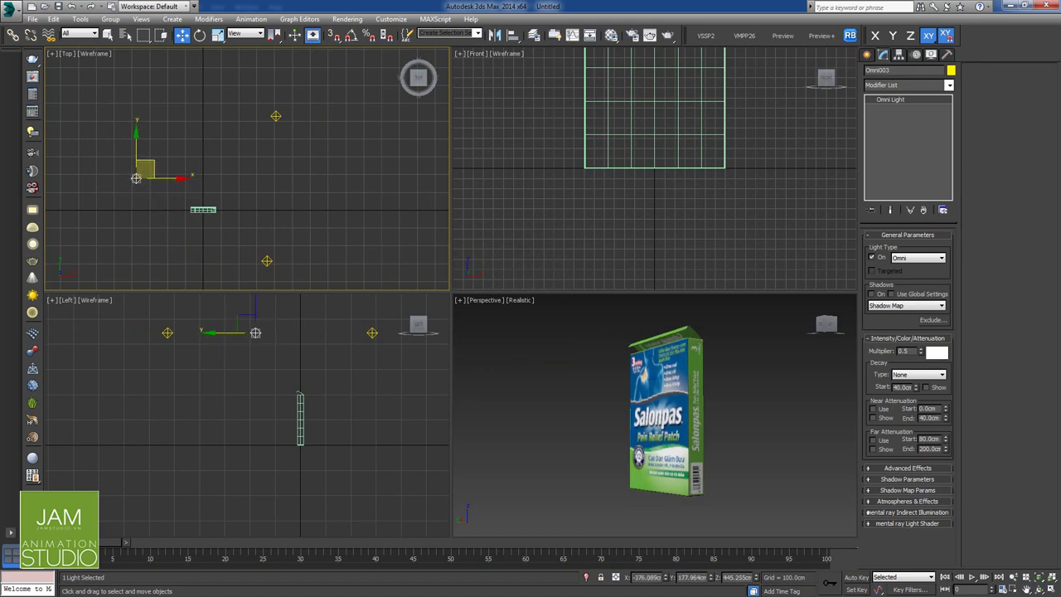
right_click(572, 406)
left_click(651, 35)
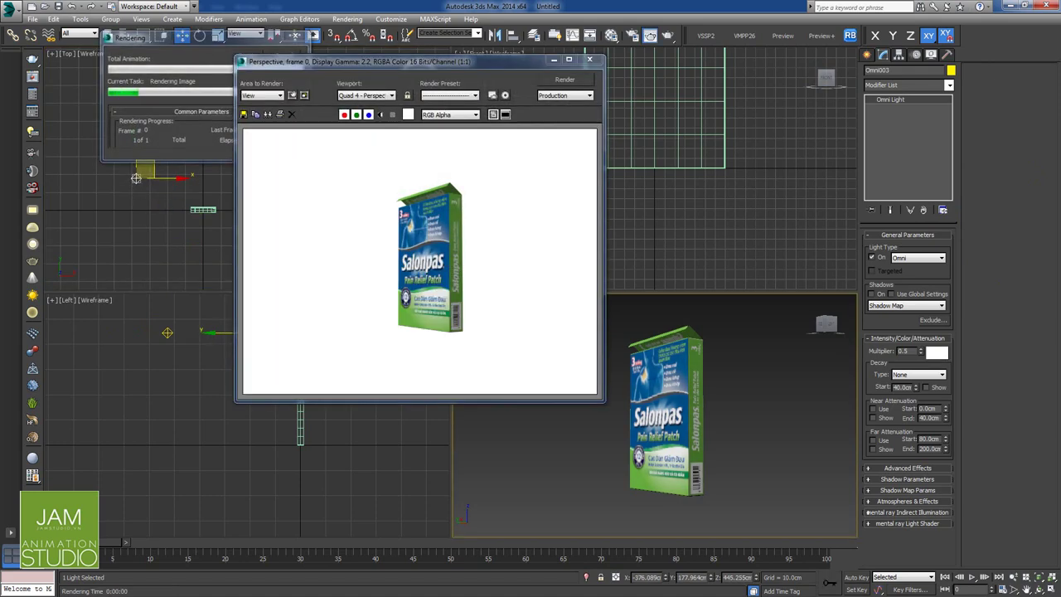
left_click(589, 60)
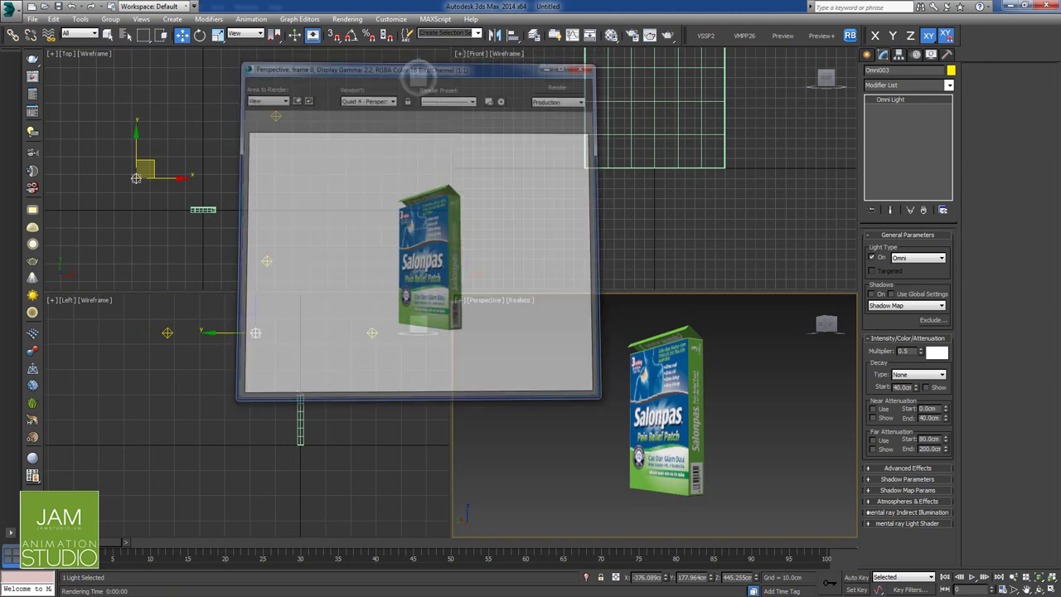
Move the cloned omni light to about X -205, Y 308 cm and set its intensity multiplier to 0.7.
left_click_drag(146, 170, 167, 154)
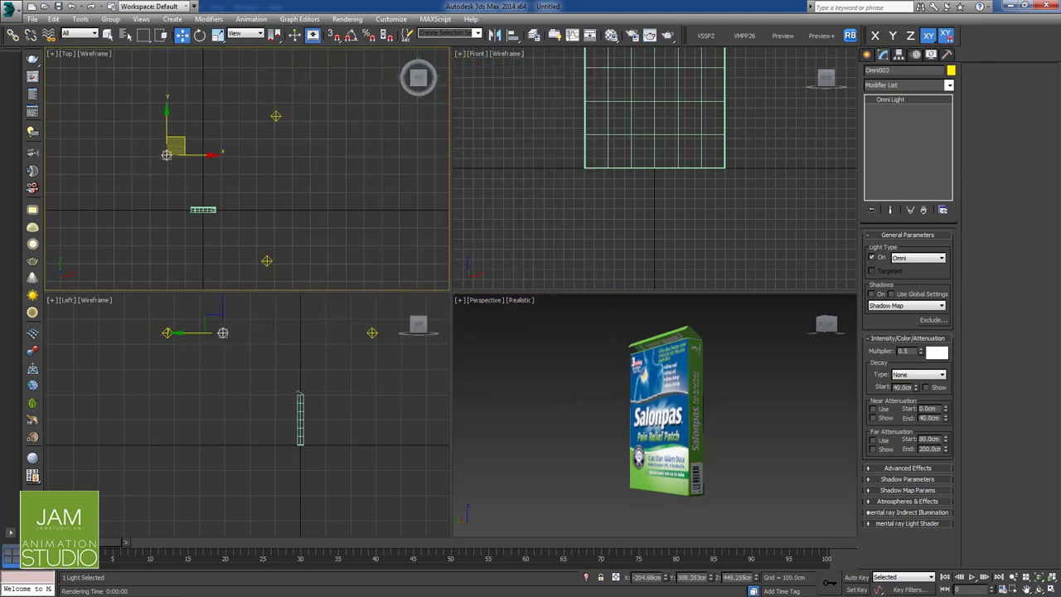
double_click(903, 350)
type("0.8")
key("Return")
Test-render the Perspective view with the lights in their current positions and close the rendered frame.
left_click(767, 394)
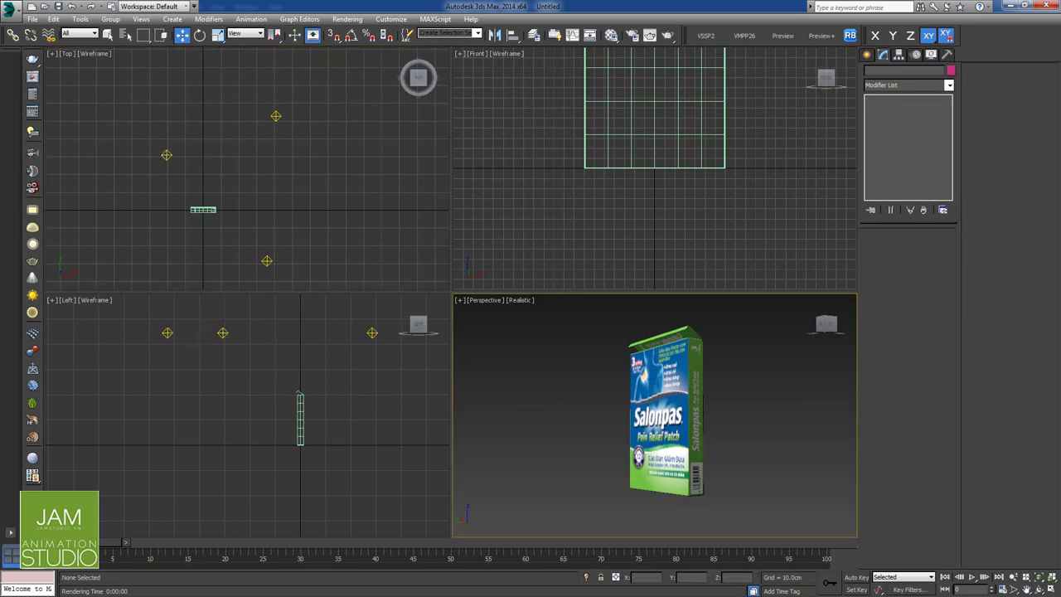
key("shift+q")
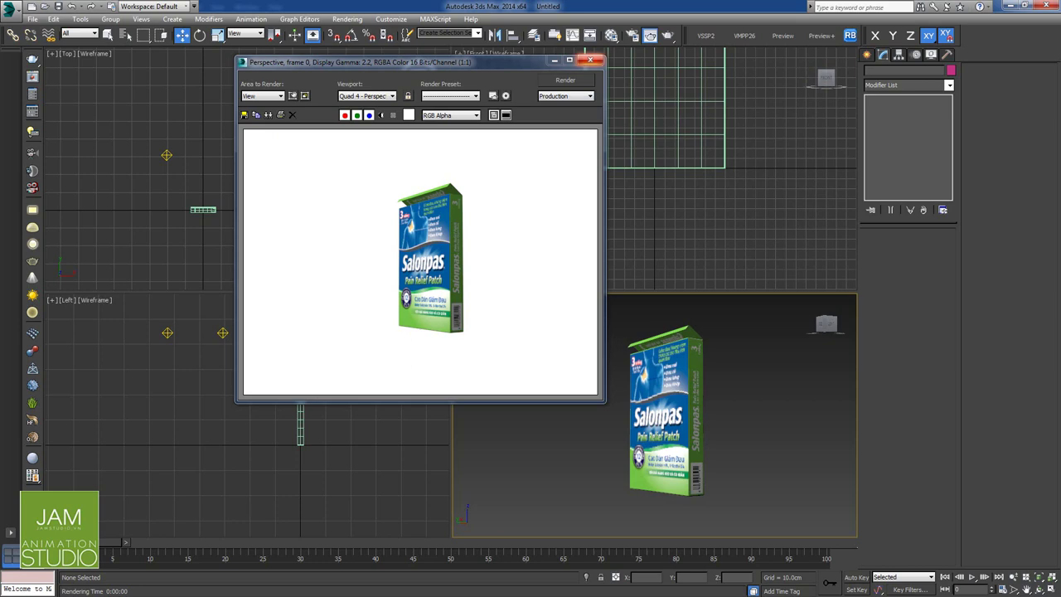
left_click(591, 60)
Reposition the cloned omni light to about X -440, Y -163 cm and check it with a Perspective render.
left_click_drag(167, 155, 125, 239)
right_click(551, 390)
key("shift+q")
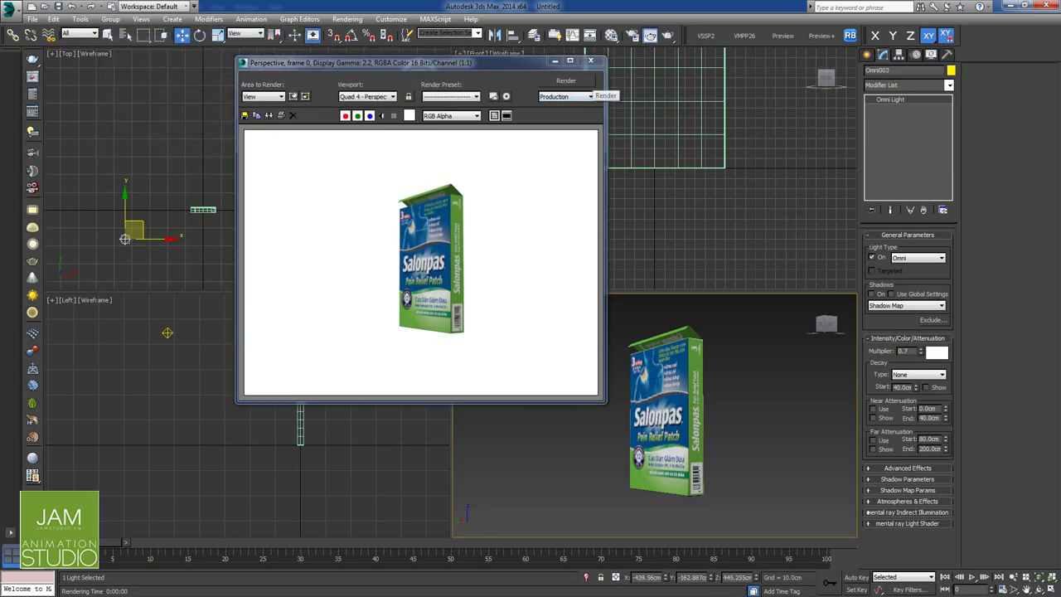
left_click(591, 60)
Set the render output size to HDTV (video) at 1920x1080 and render the Perspective view.
key("F10")
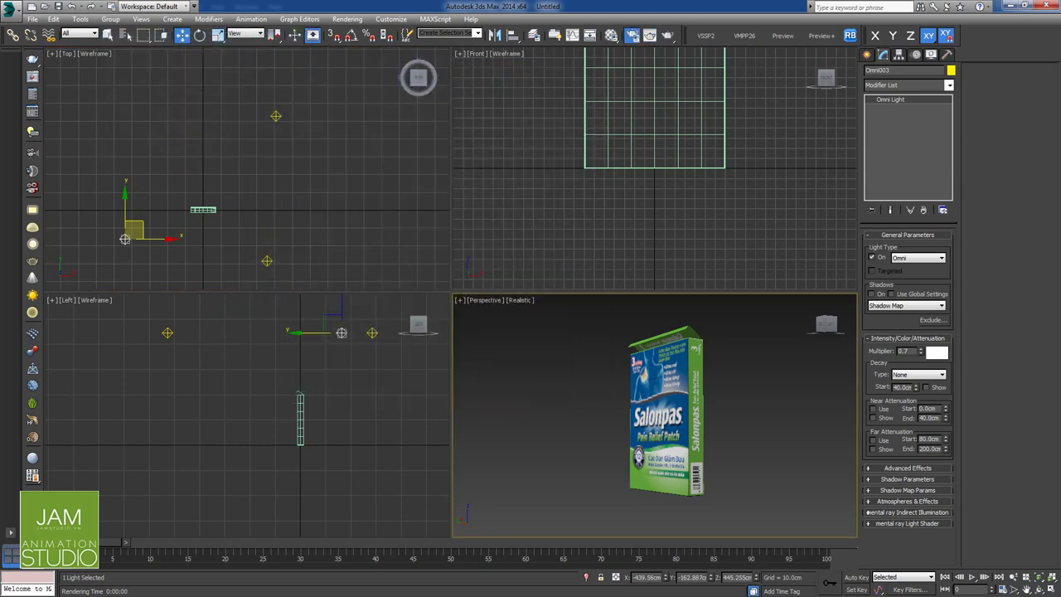
left_click(349, 278)
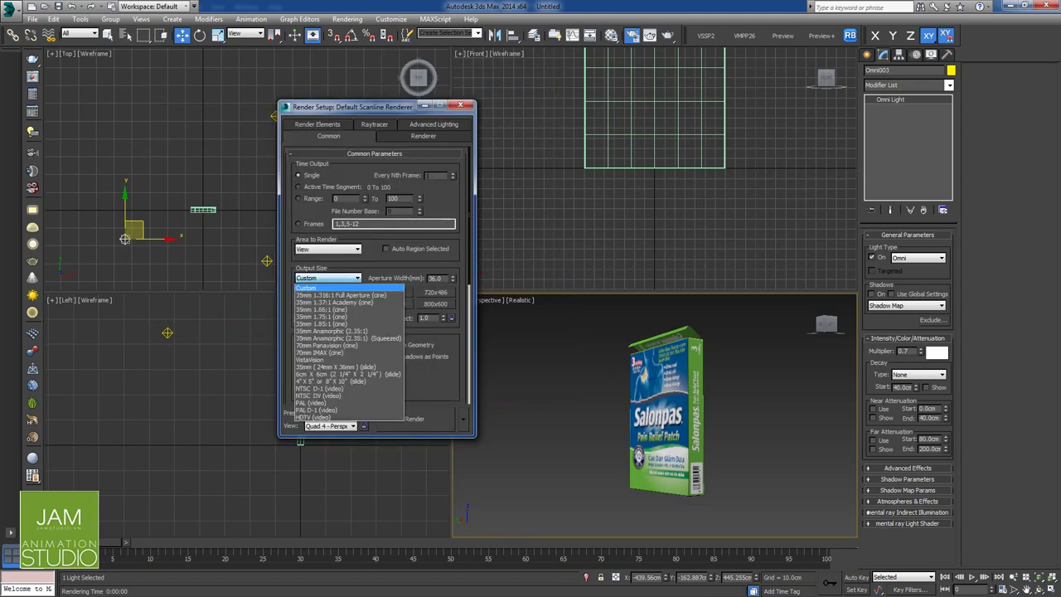
left_click(331, 418)
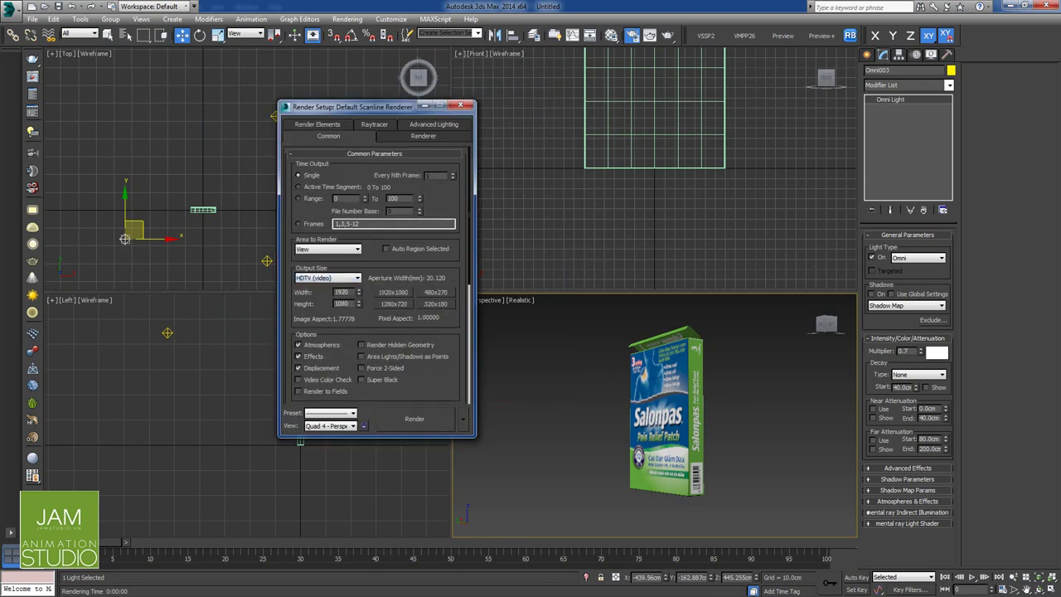
left_click(394, 293)
left_click(414, 419)
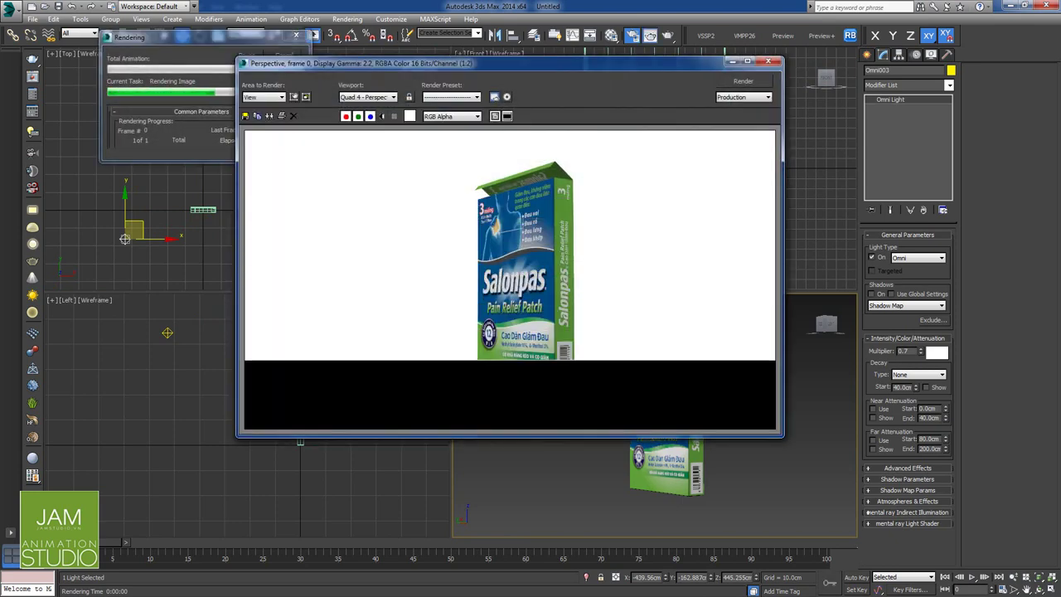
Save the rendered image to the Desktop as a Targa file named "salonpass render F".
left_click(245, 116)
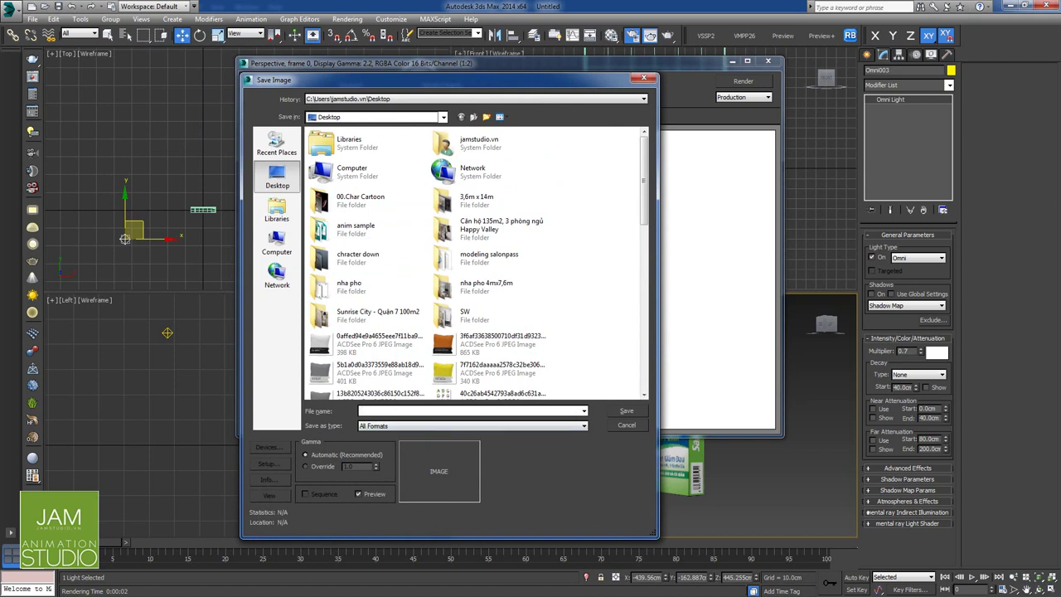
type("salonpass render F")
left_click(473, 426)
left_click(465, 530)
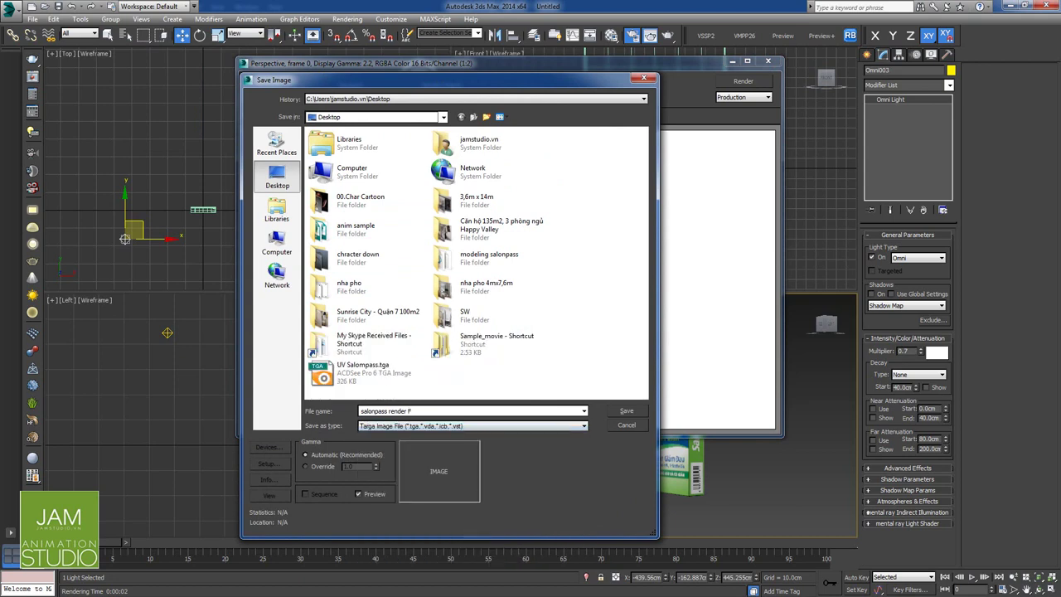
key("Return")
key("Return")
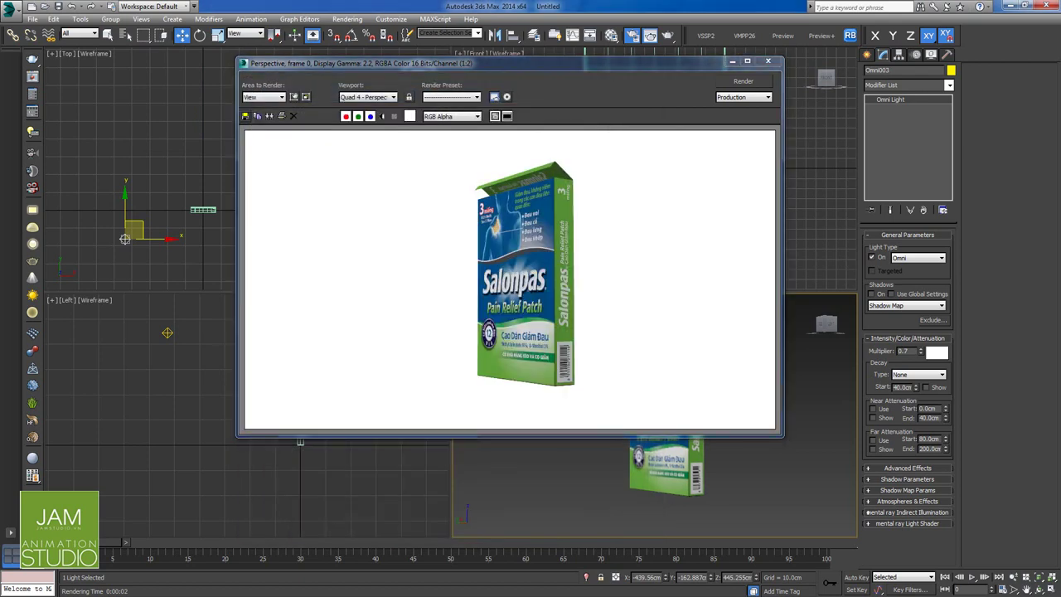
Switch to Photoshop, open "salonpass render F.tga" from the Desktop and float its document window.
key("alt+Tab")
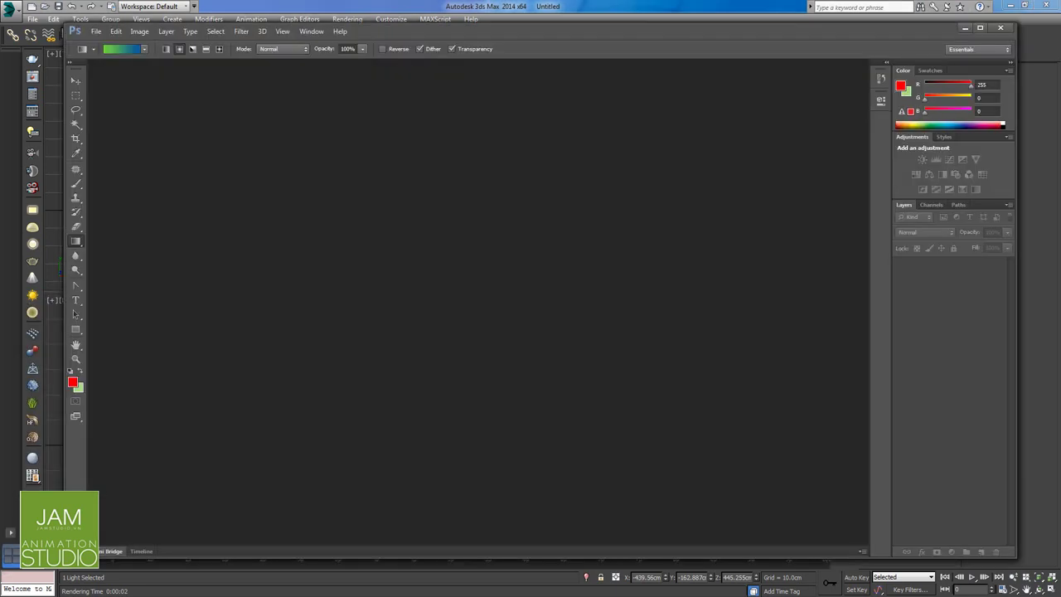
key("ctrl+o")
left_click_drag(776, 214, 776, 419)
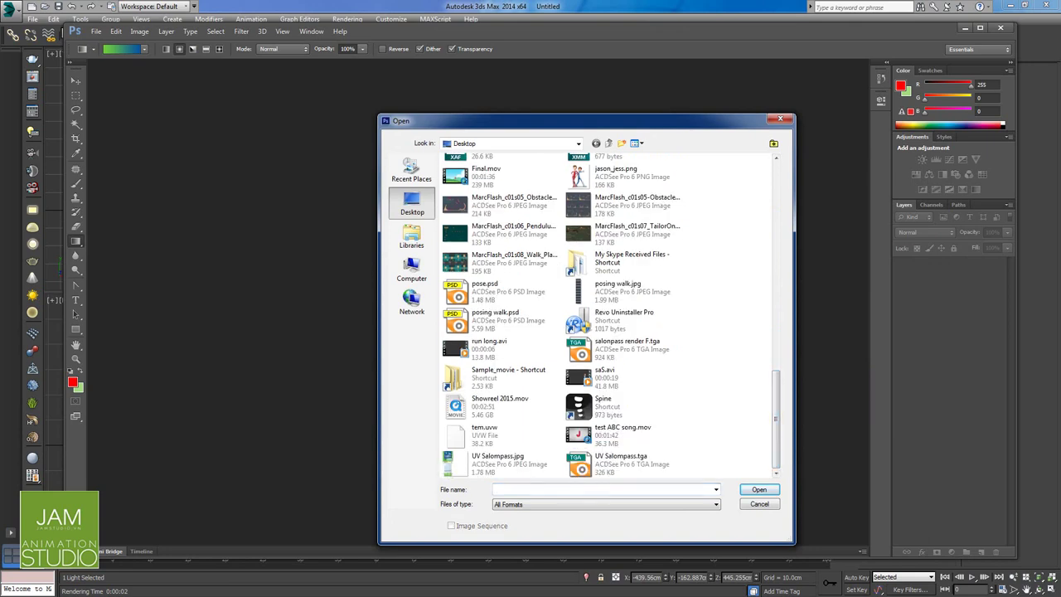
key("s")
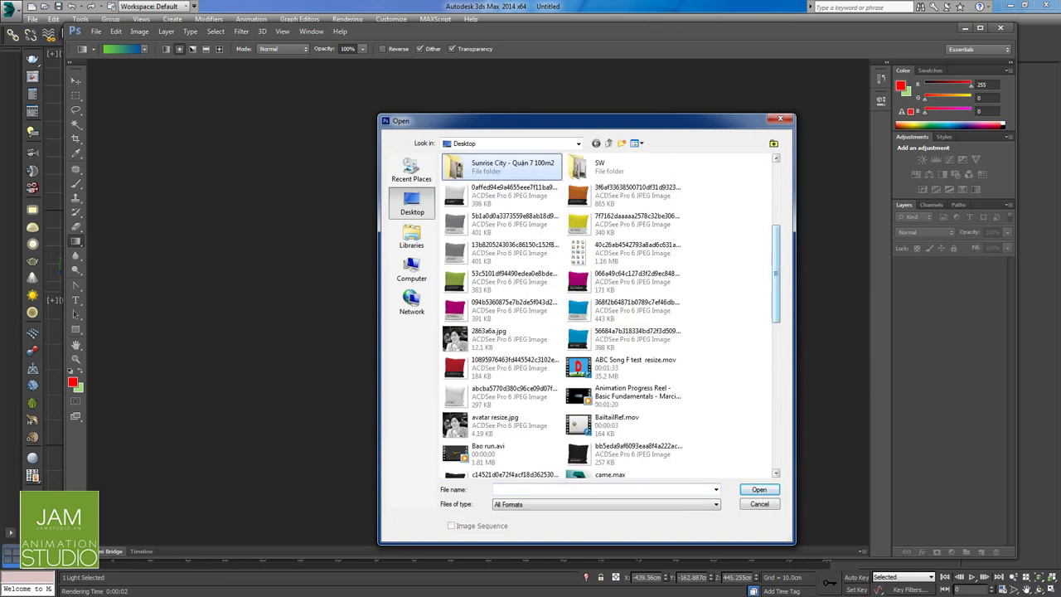
left_click_drag(776, 274, 776, 418)
left_click(626, 349)
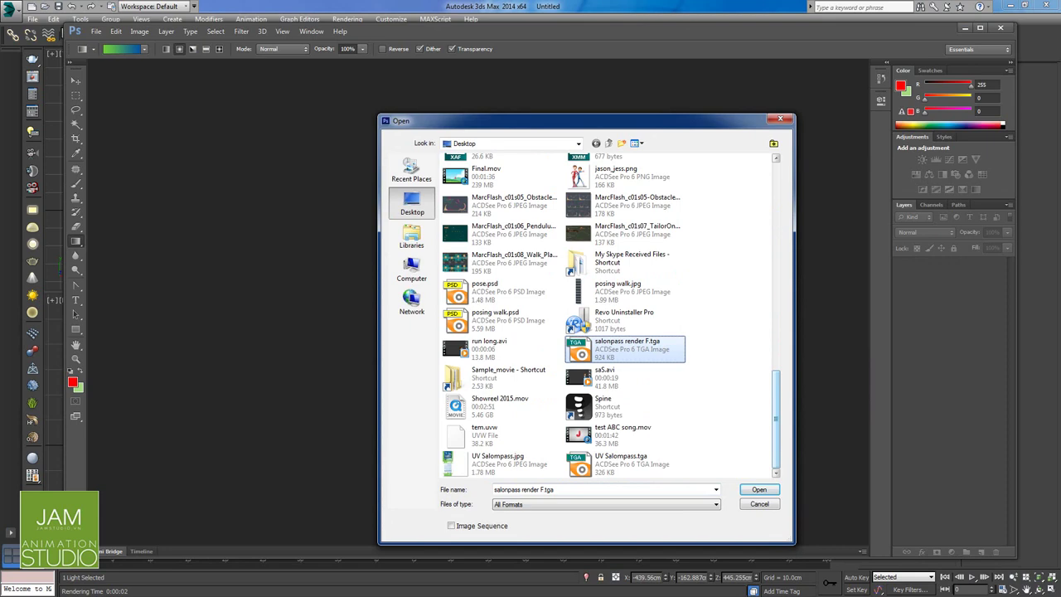
double_click(630, 349)
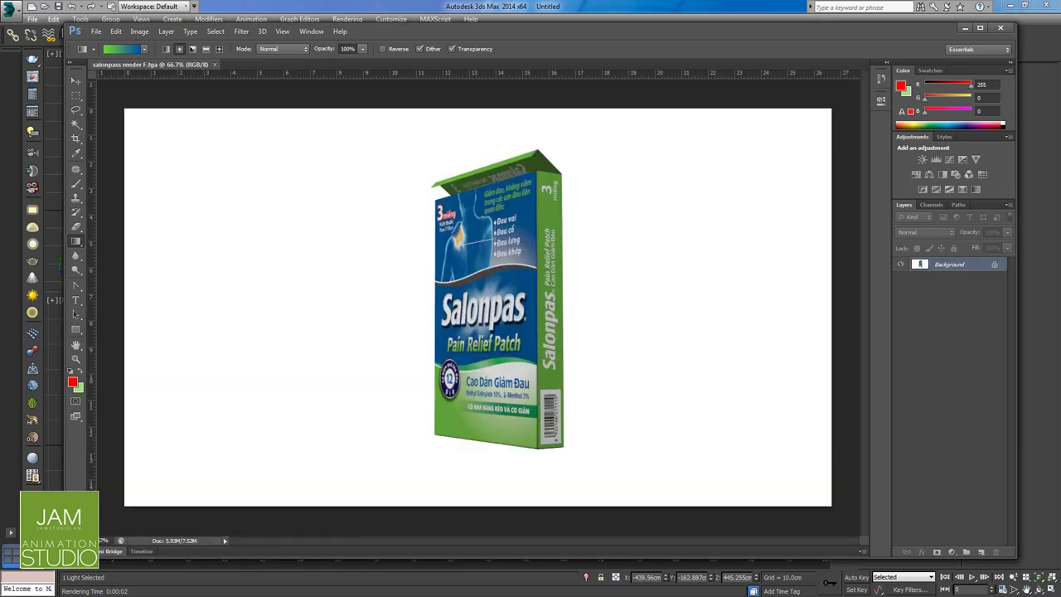
left_click_drag(157, 65, 149, 92)
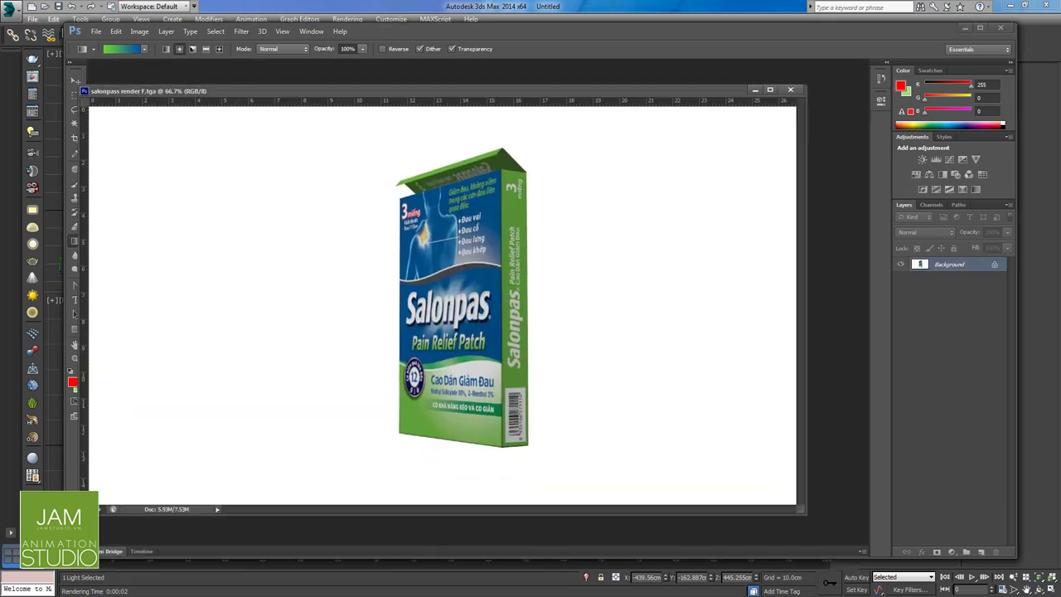
Load the Alpha 1 channel as a selection around the box and convert the Background into a regular layer.
left_click(932, 205)
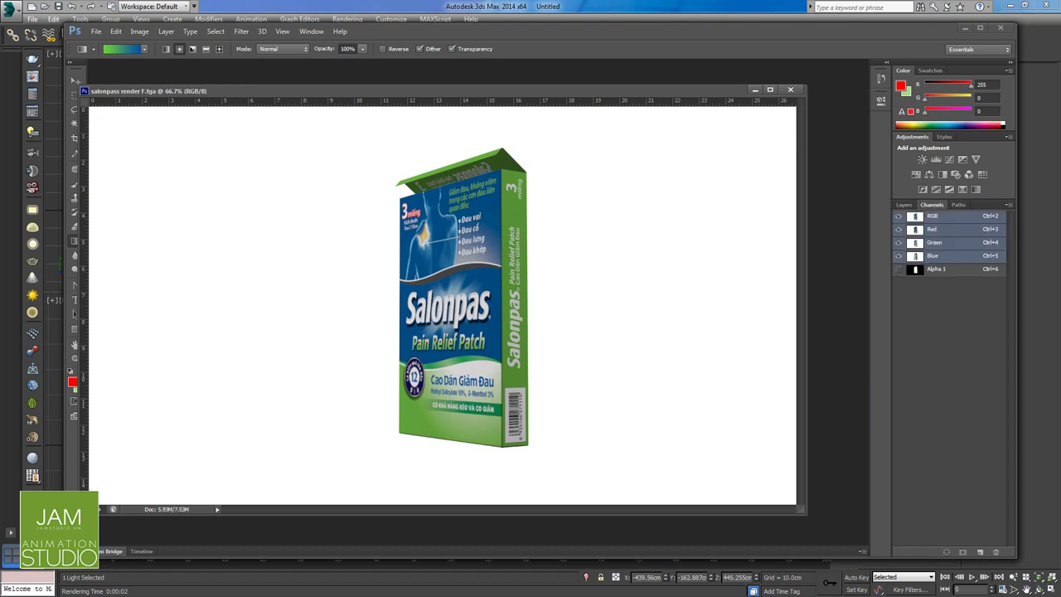
left_click(915, 269, "ctrl")
left_click(904, 204)
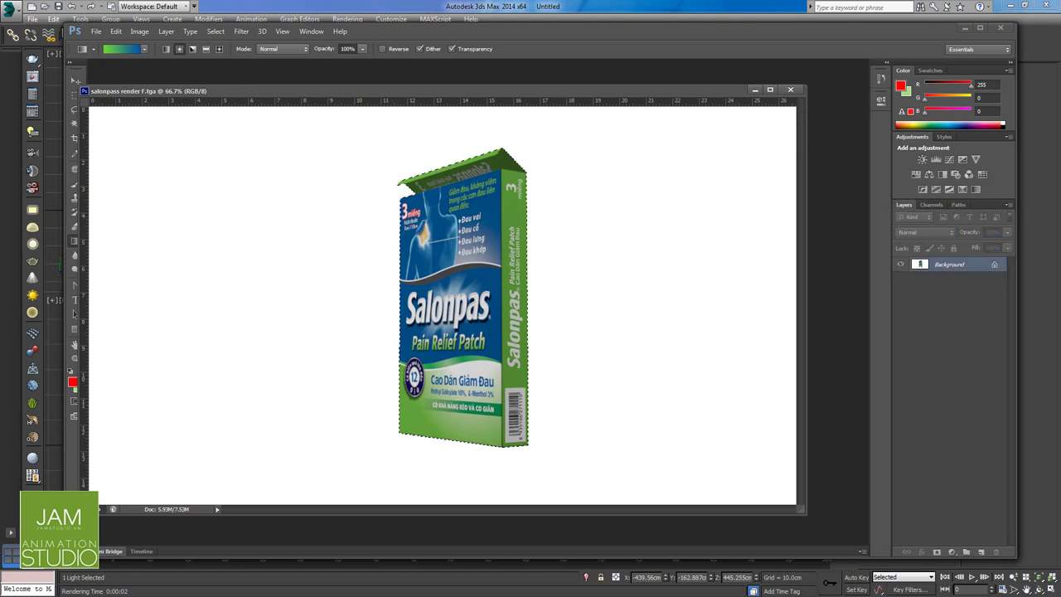
double_click(949, 265)
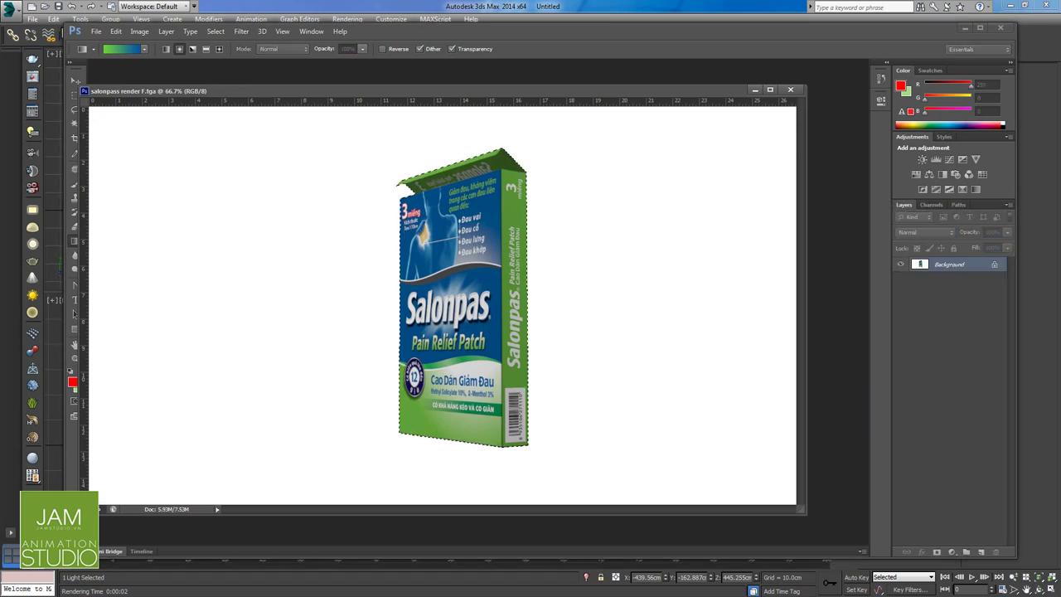
key("Return")
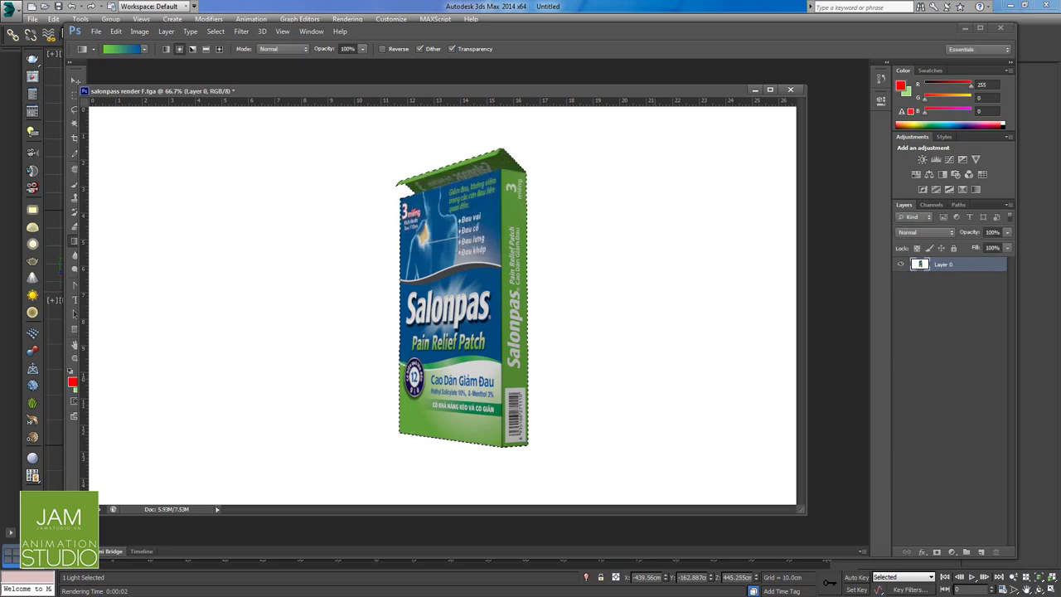
Invert the selection, delete the white background around the box and deselect.
key("ctrl+shift+i")
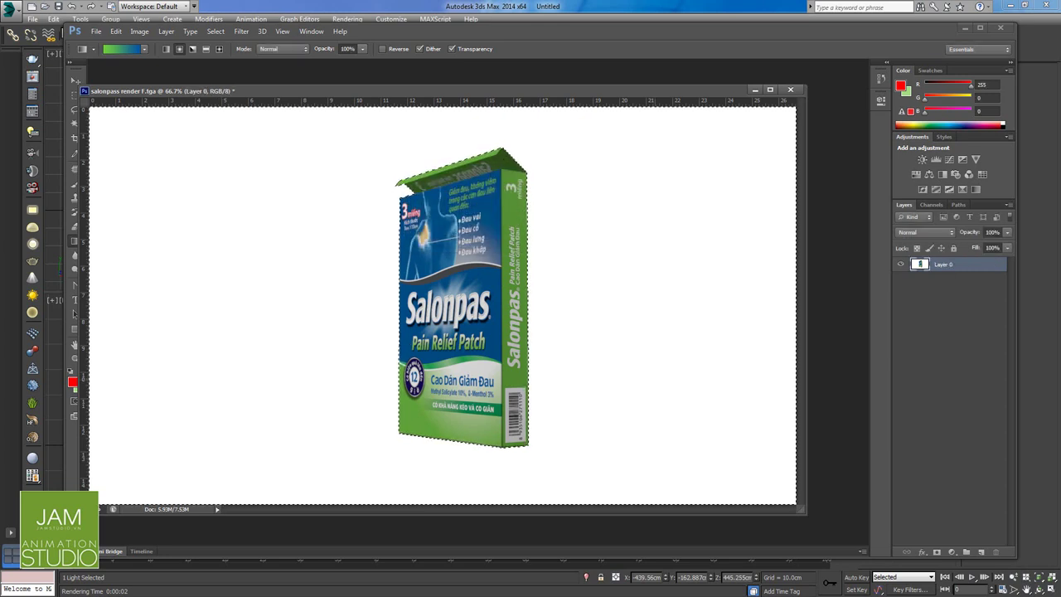
key("Delete")
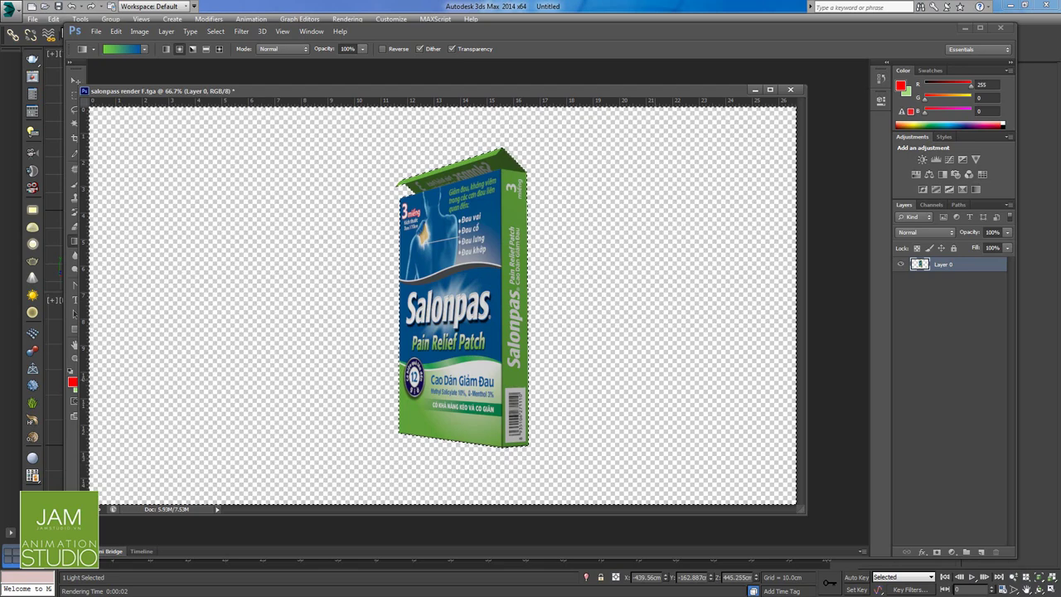
key("ctrl+d")
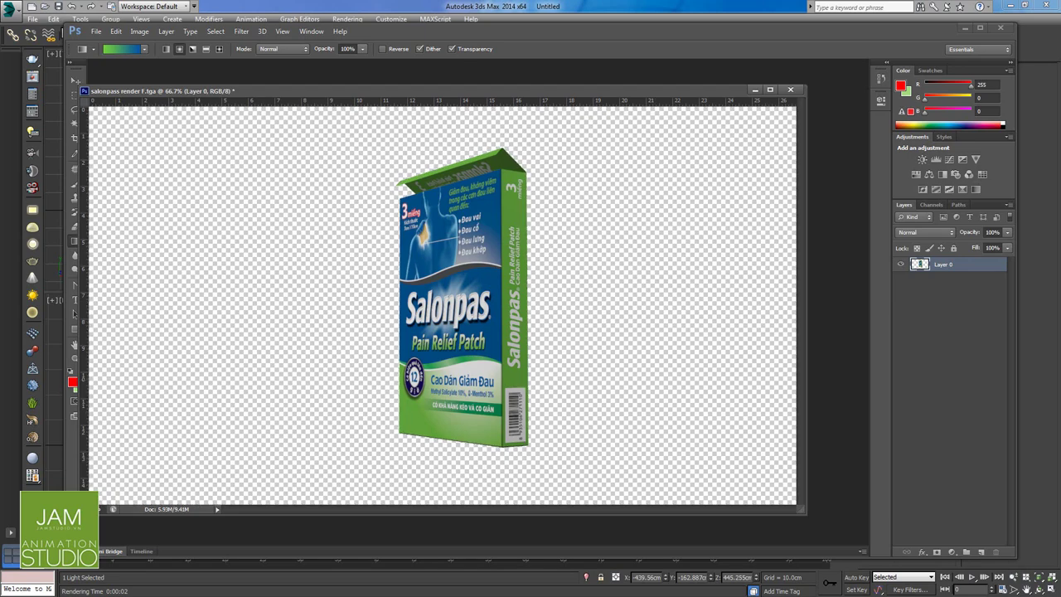
Add a new empty layer and place it beneath the box layer.
left_click(982, 552)
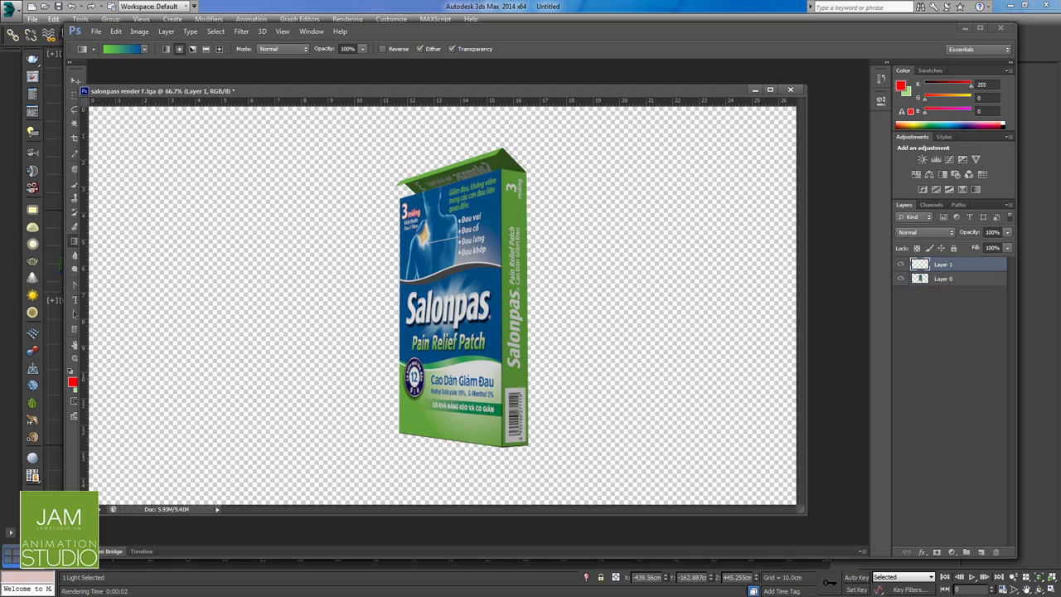
left_click_drag(953, 265, 945, 324)
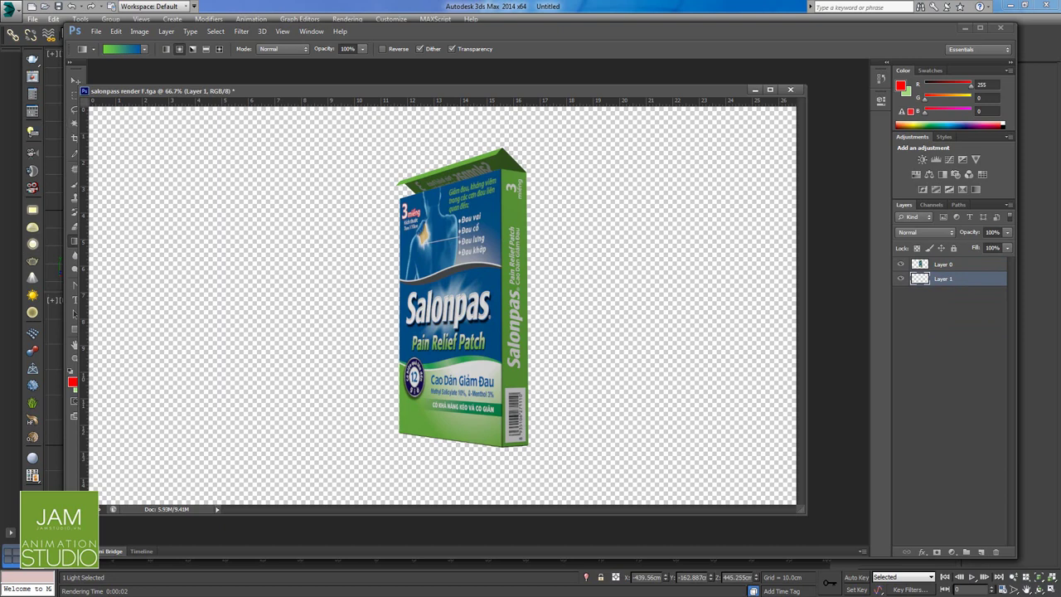
left_click_drag(415, 90, 443, 92)
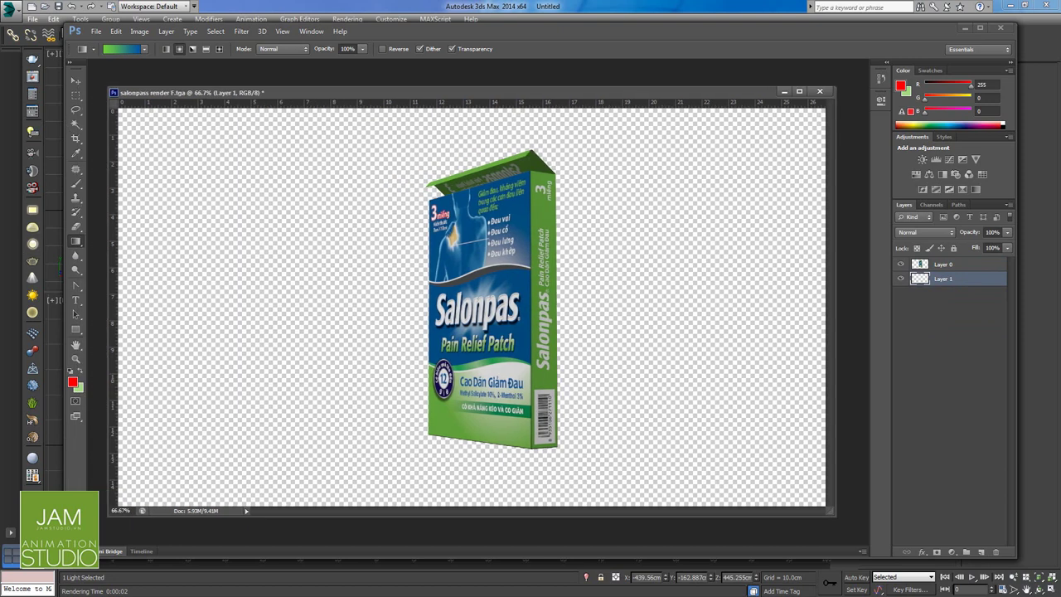
Examine the green and blue colour stops of the custom gradient and accept it as it is.
left_click(122, 49)
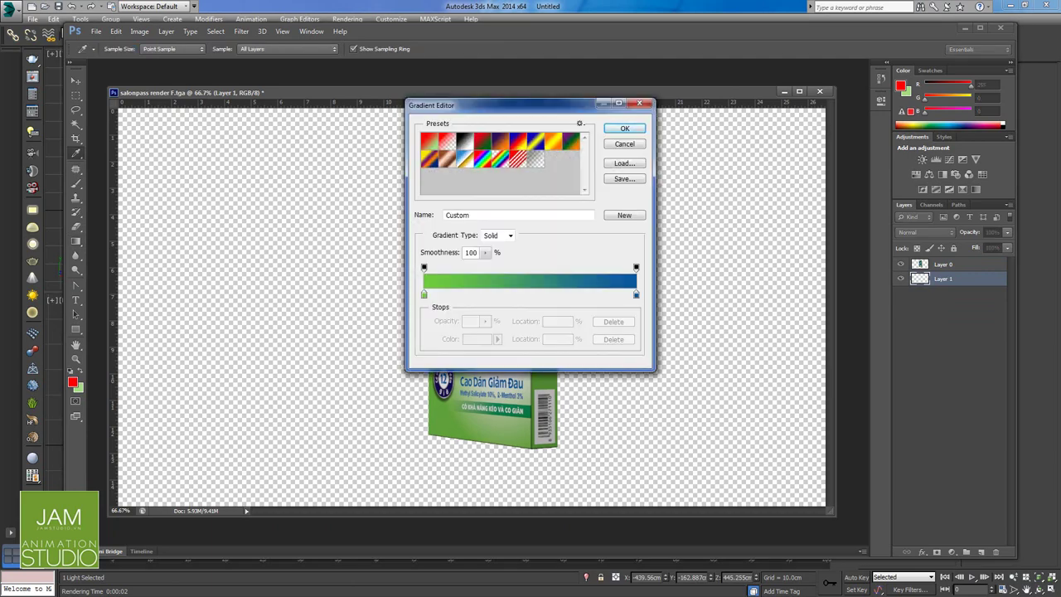
left_click_drag(514, 106, 746, 114)
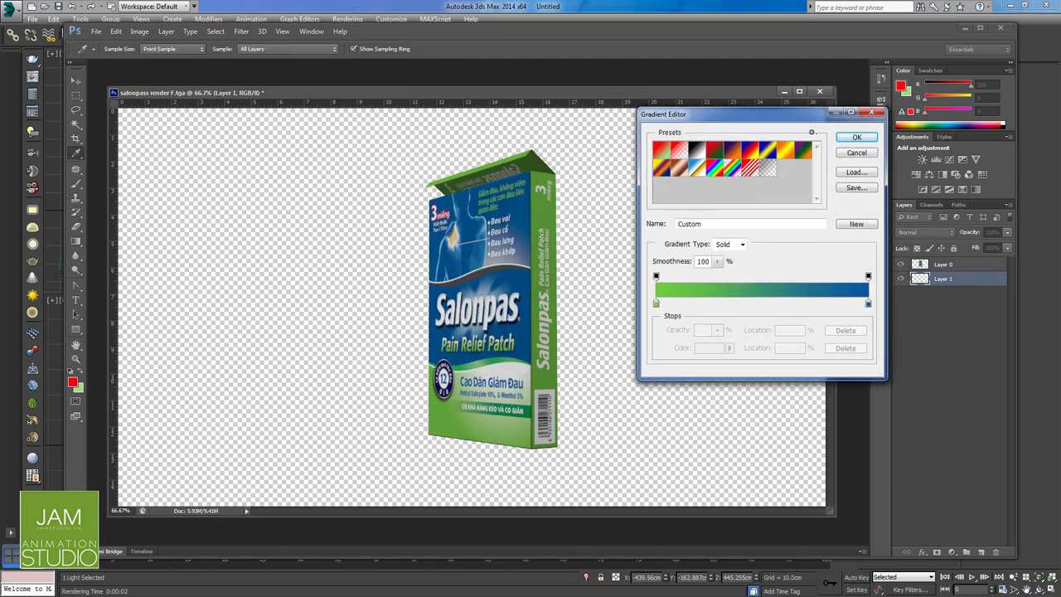
left_click(869, 303)
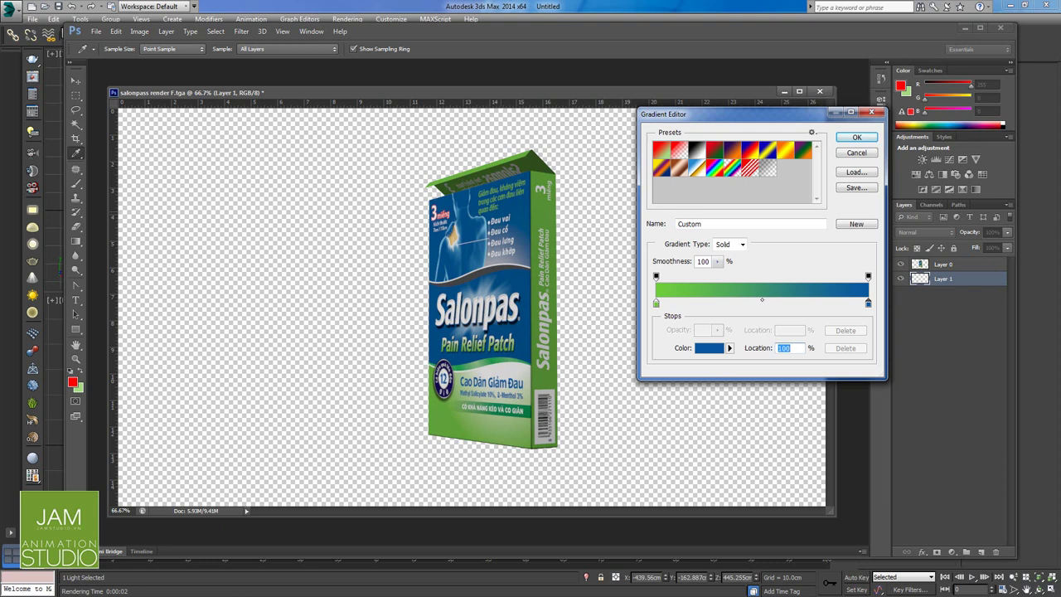
left_click(655, 304)
left_click(857, 137)
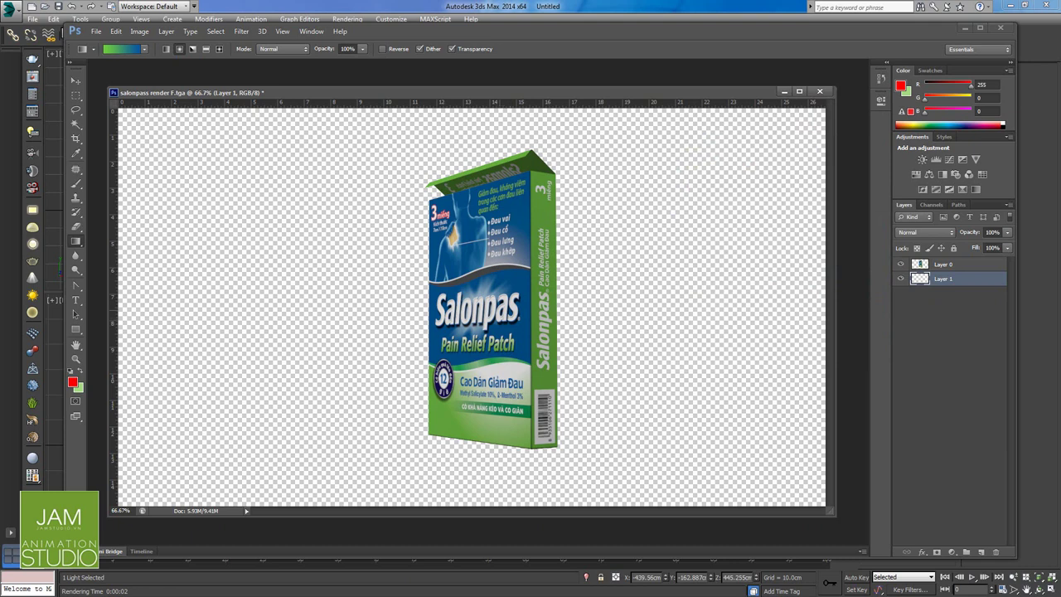
Fill the layer beneath the box with a radial green-to-blue gradient running from the canvas centre to its upper-right corner.
left_click_drag(529, 288, 824, 109)
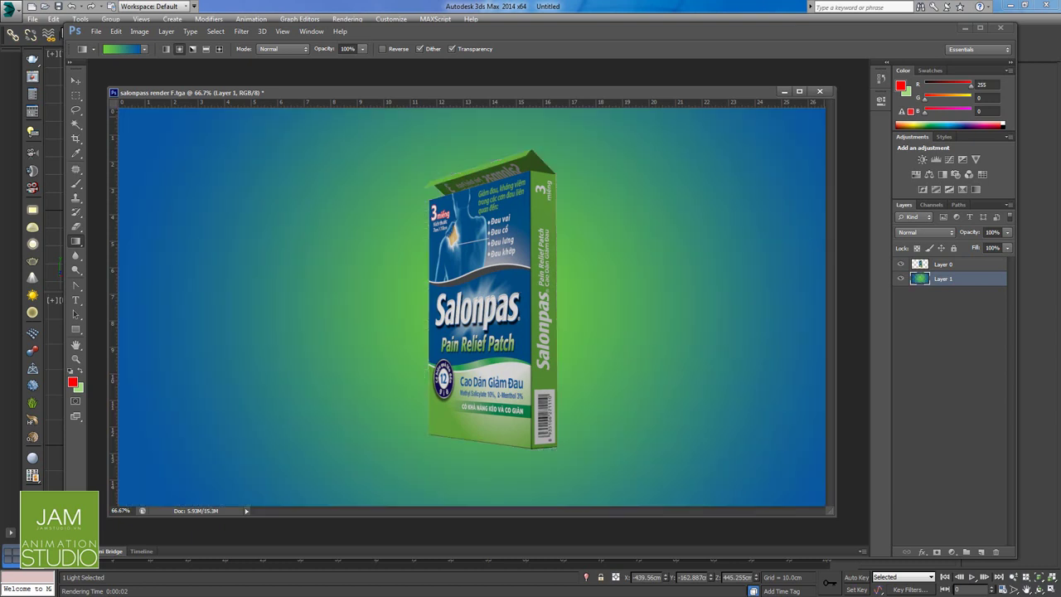
key("v")
Brighten the box layer with a Levels adjustment, setting the white input level to 225 and nudging the black input level up slightly.
left_click(947, 265)
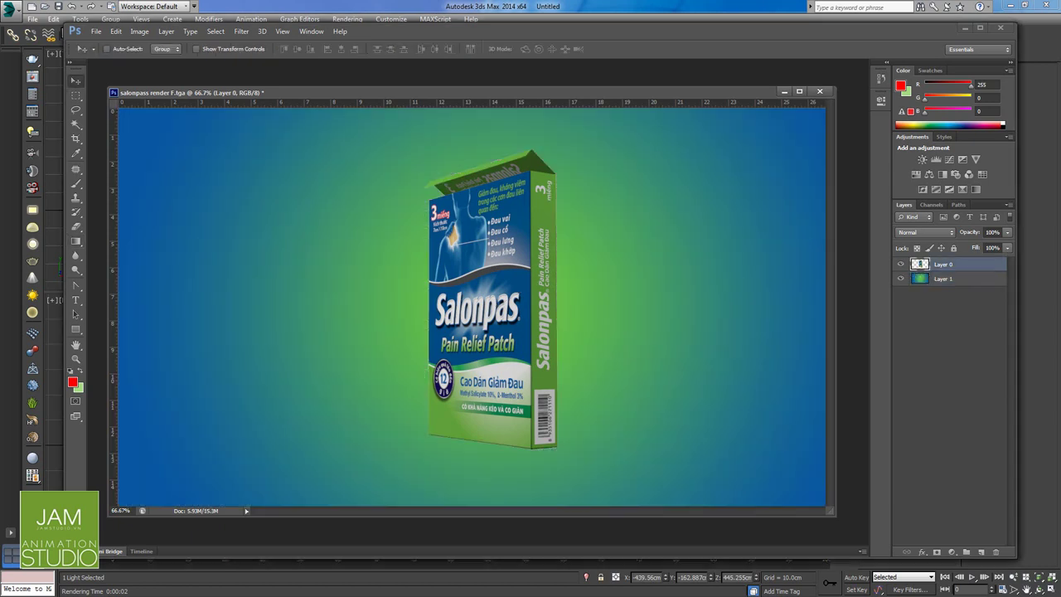
key("ctrl+l")
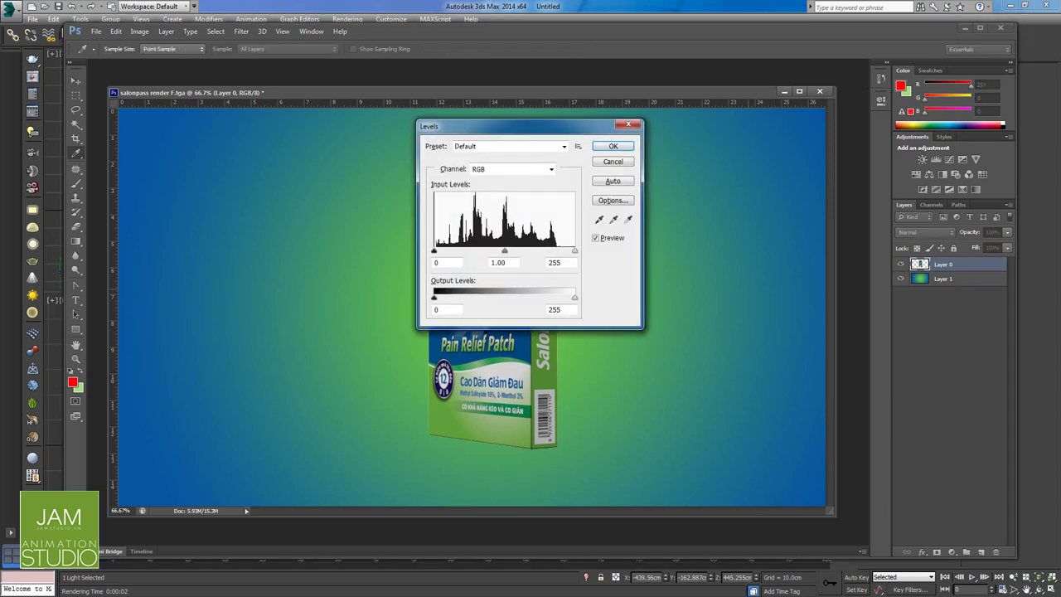
left_click_drag(574, 251, 558, 251)
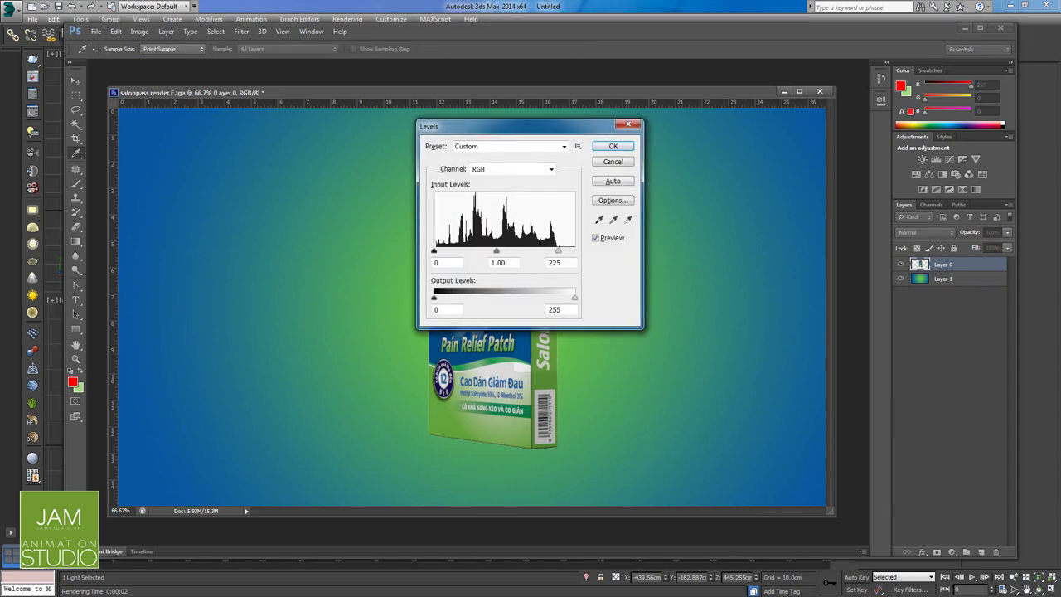
left_click_drag(514, 126, 810, 160)
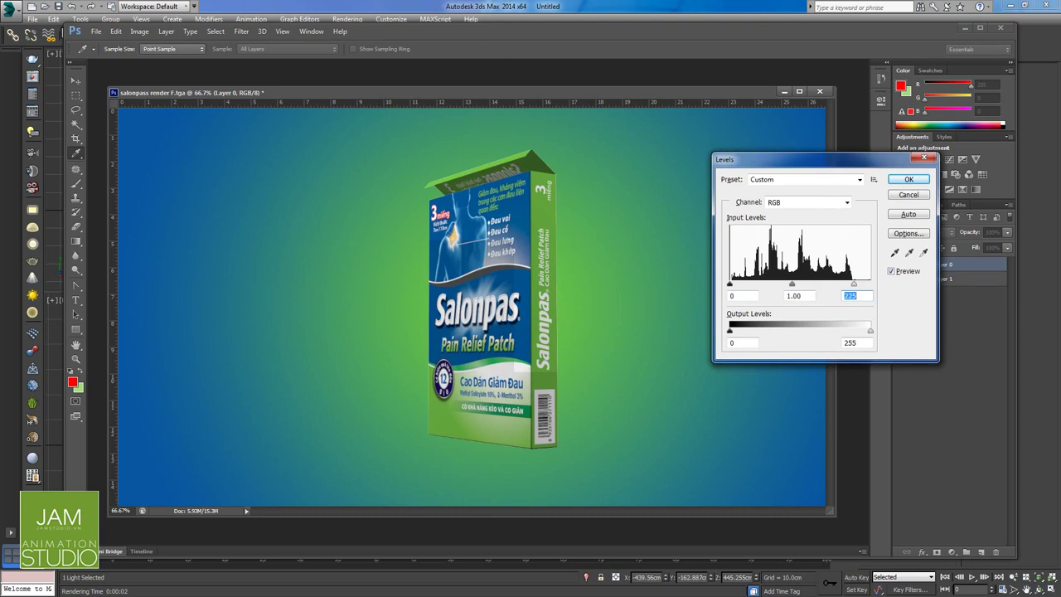
left_click_drag(730, 284, 732, 285)
key("Return")
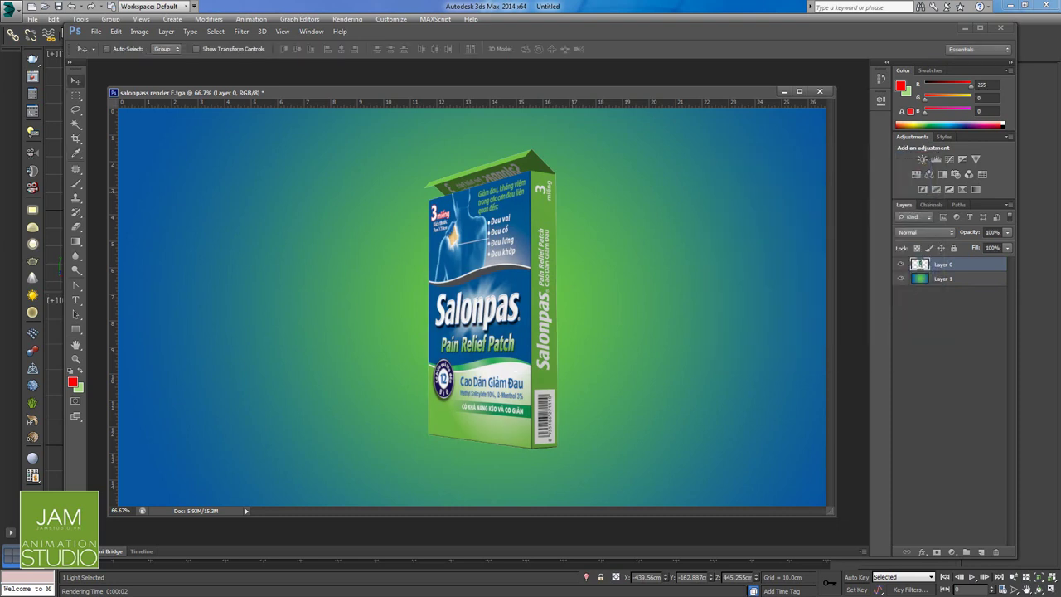
scroll(472, 307, "down", 3, "alt")
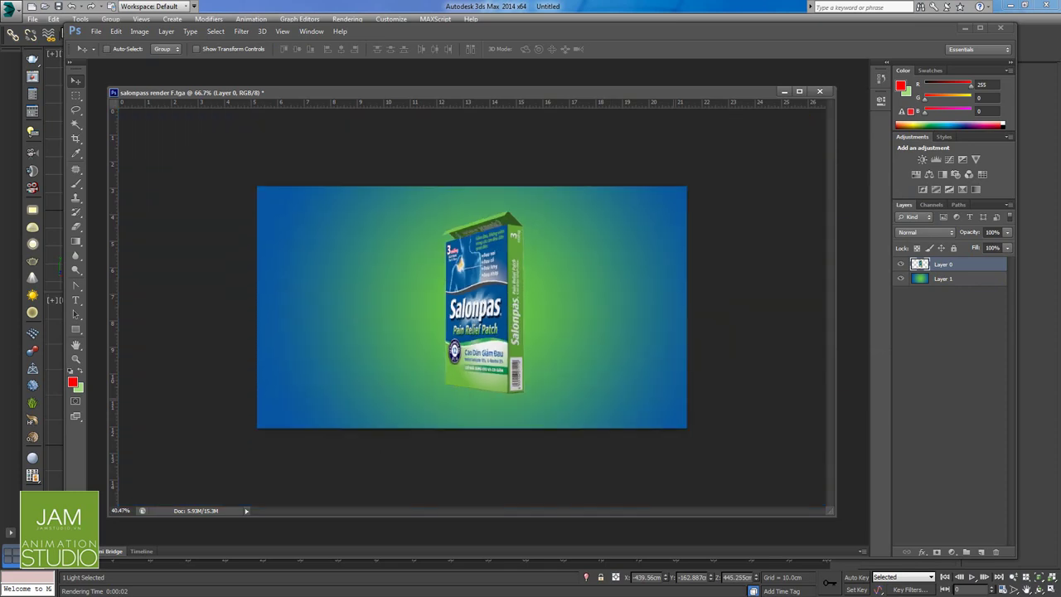
scroll(472, 307, "up", 2, "alt")
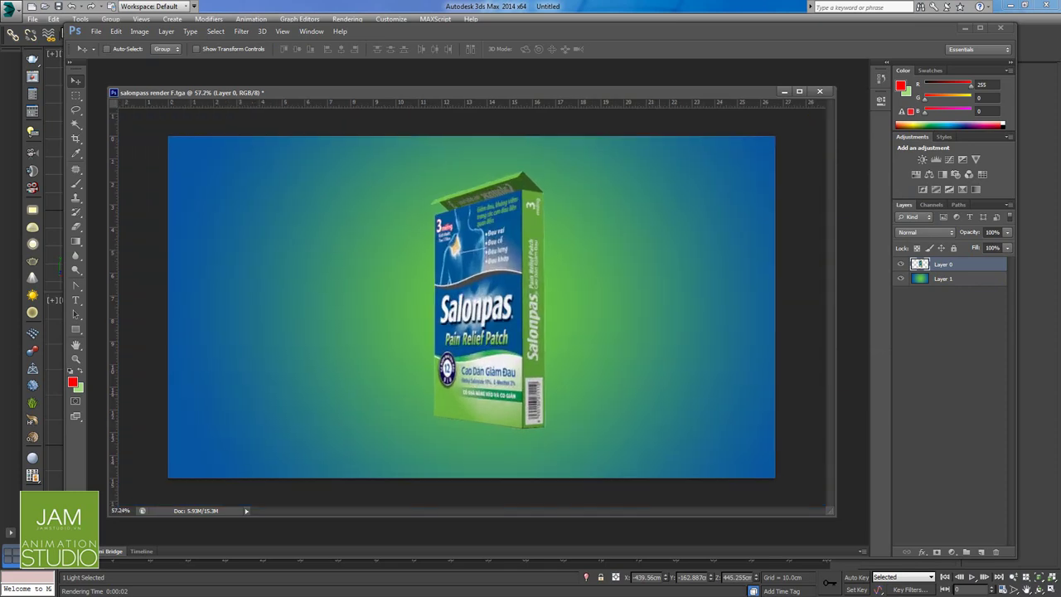